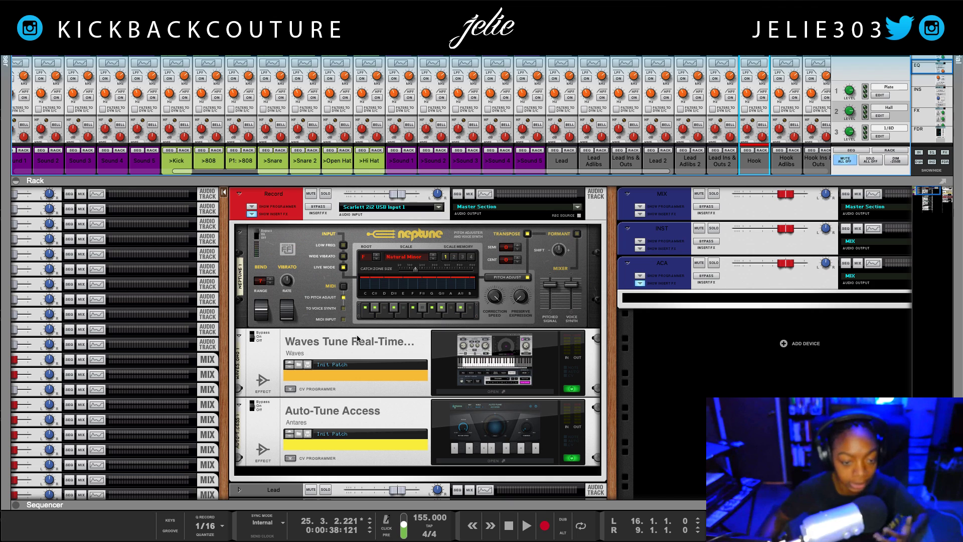
Open the Record track's Auto-Tune Access editor, view its key, scale and retune controls, and close it.
{"action": "left_click", "coordinate": [481, 462]}
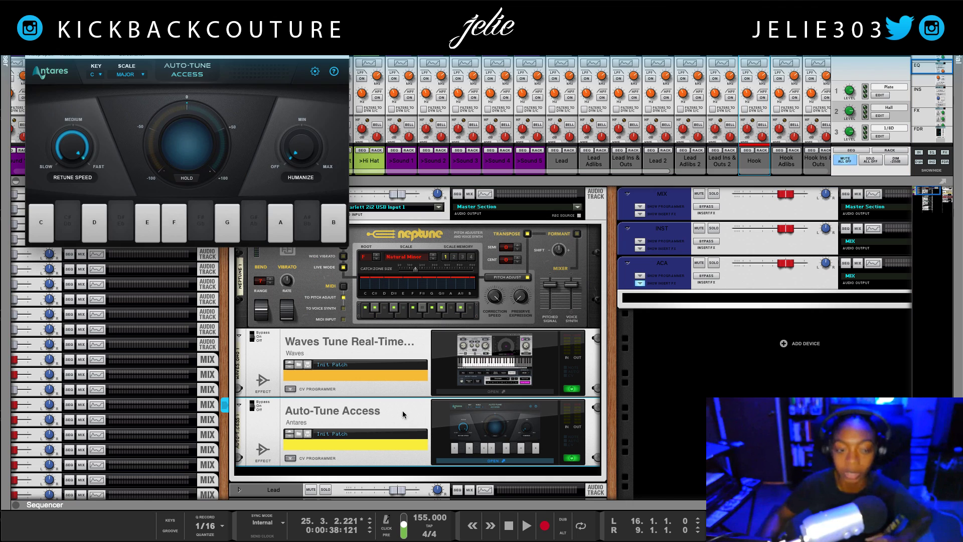
{"action": "left_click_drag", "start_coordinate": [205, 34], "coordinate": [425, 225]}
{"action": "left_click", "coordinate": [252, 223]}
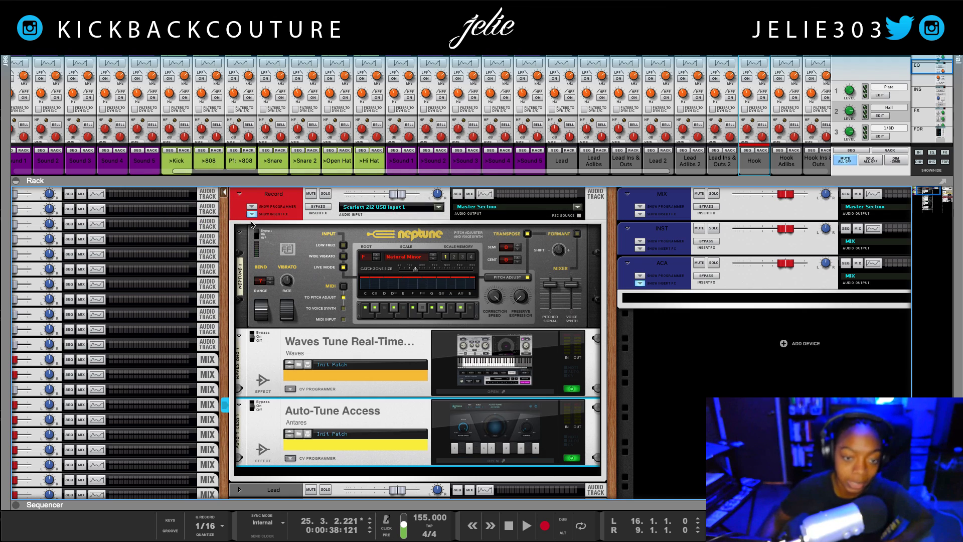
{"action": "left_click", "coordinate": [482, 462]}
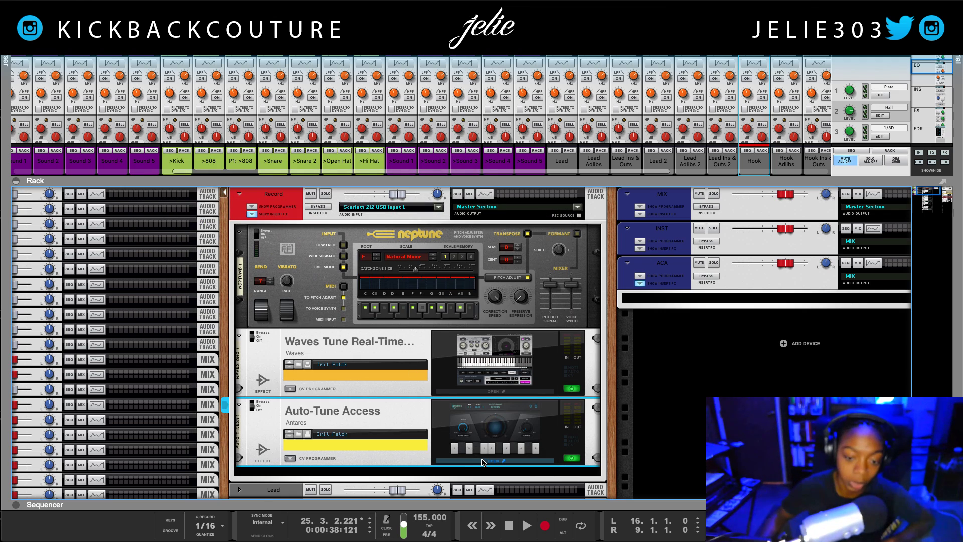
{"action": "left_click_drag", "start_coordinate": [407, 227], "coordinate": [384, 221]}
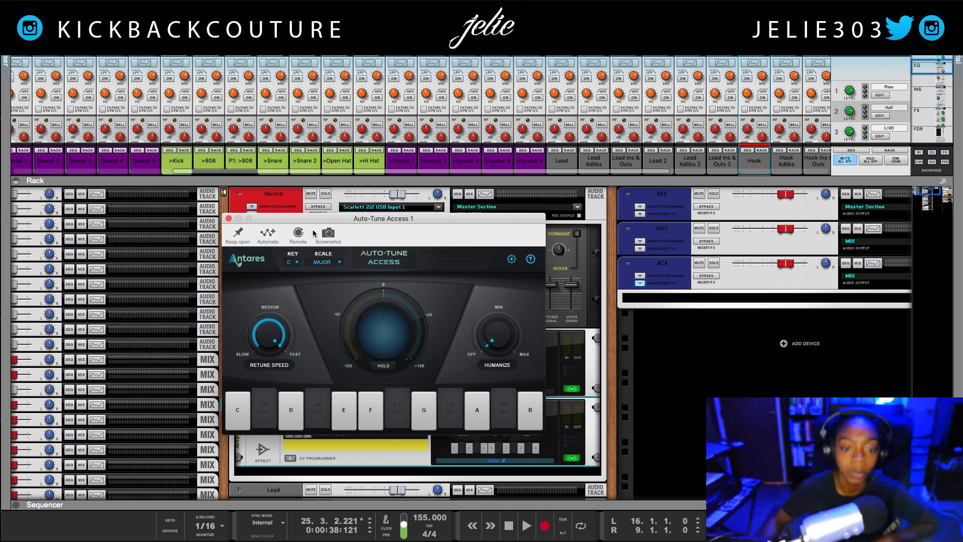
{"action": "left_click", "coordinate": [229, 219]}
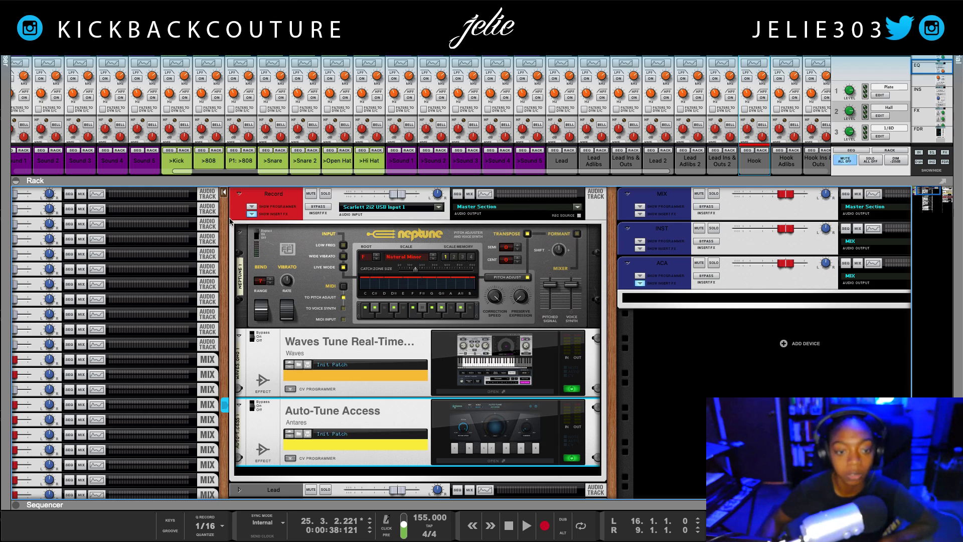
Add a Neptune Pitch Adjuster to the Hook track's insert effects and place it above FabFilter Pro-C 2.
{"action": "left_click", "coordinate": [287, 244]}
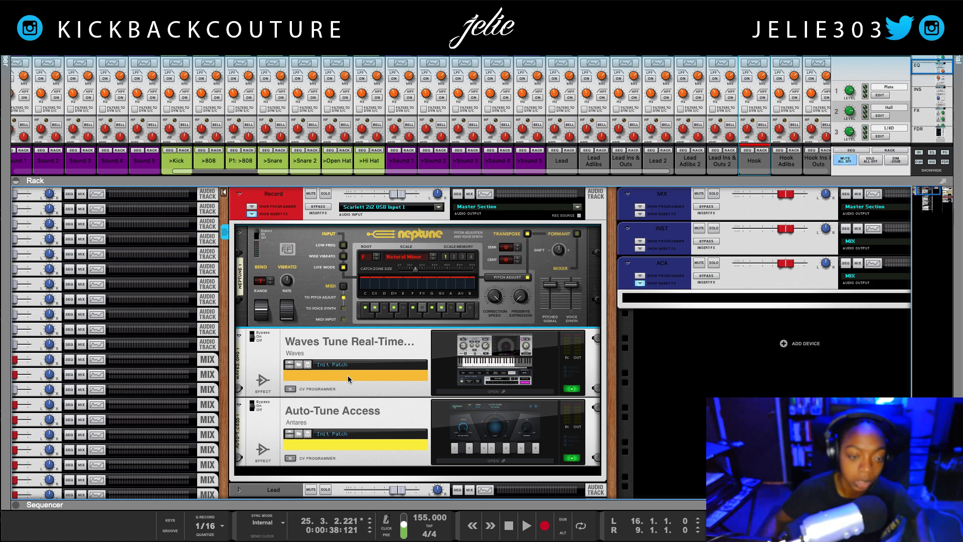
{"action": "left_click_drag", "start_coordinate": [420, 507], "coordinate": [376, 196]}
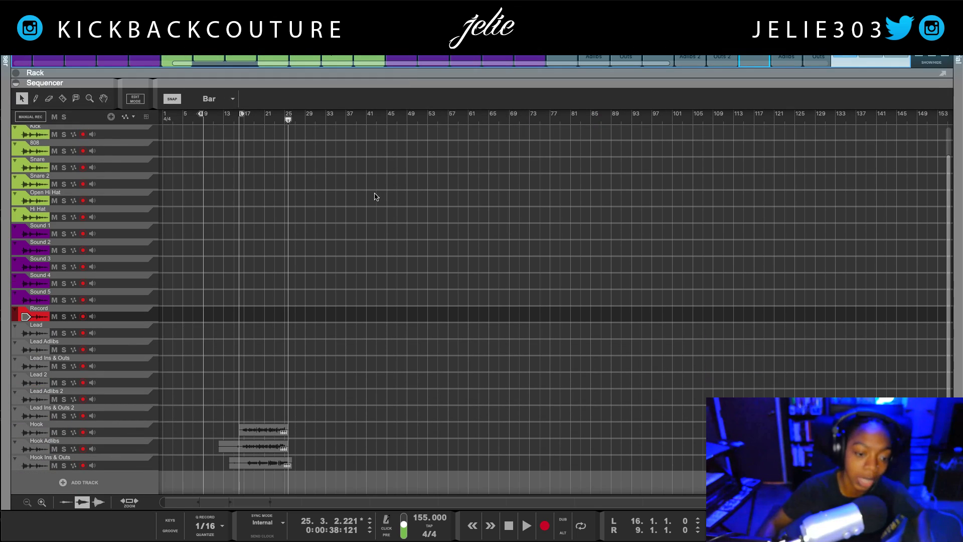
{"action": "left_click_drag", "start_coordinate": [355, 84], "coordinate": [401, 540]}
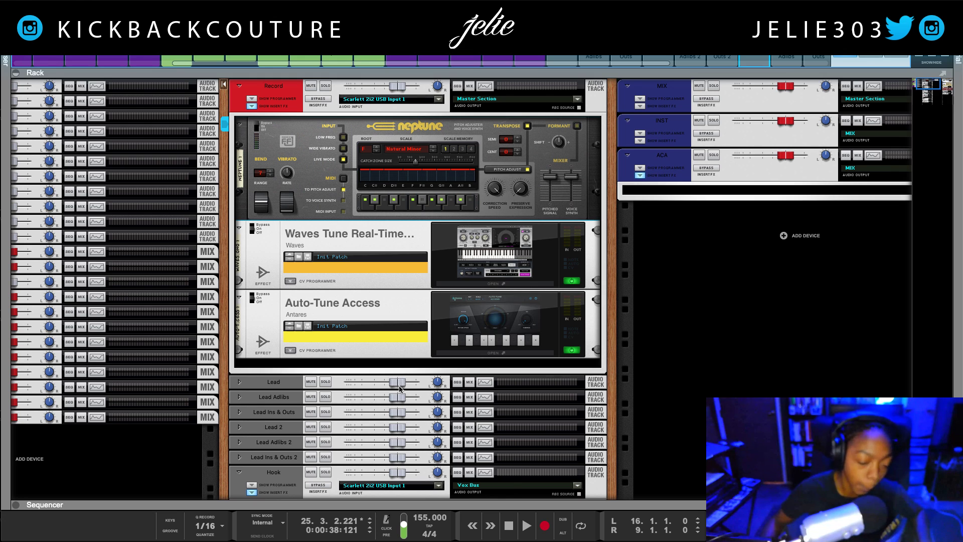
{"action": "scroll", "coordinate": [400, 387], "scroll_direction": "down", "scroll_amount": 8}
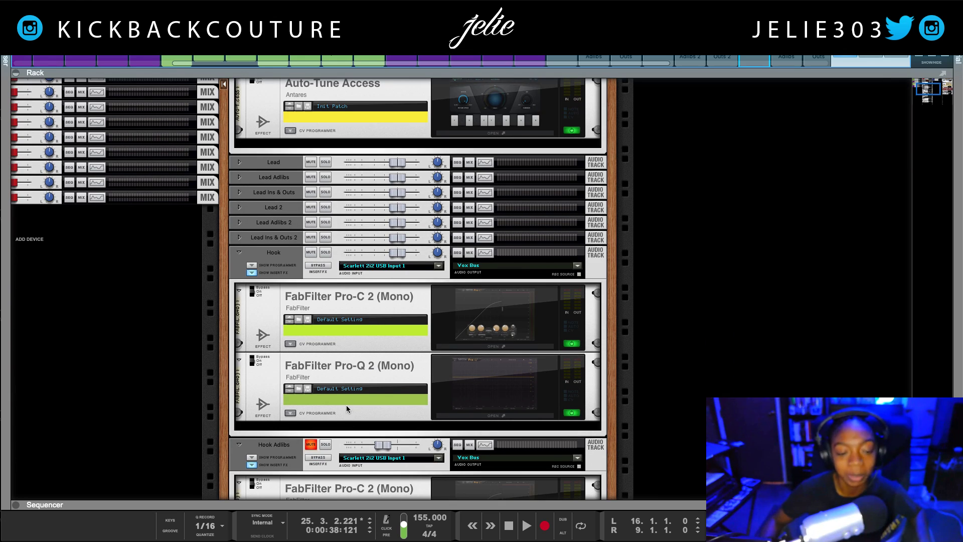
{"action": "scroll", "coordinate": [346, 404], "scroll_direction": "down", "scroll_amount": 3}
{"action": "right_click", "coordinate": [350, 344]}
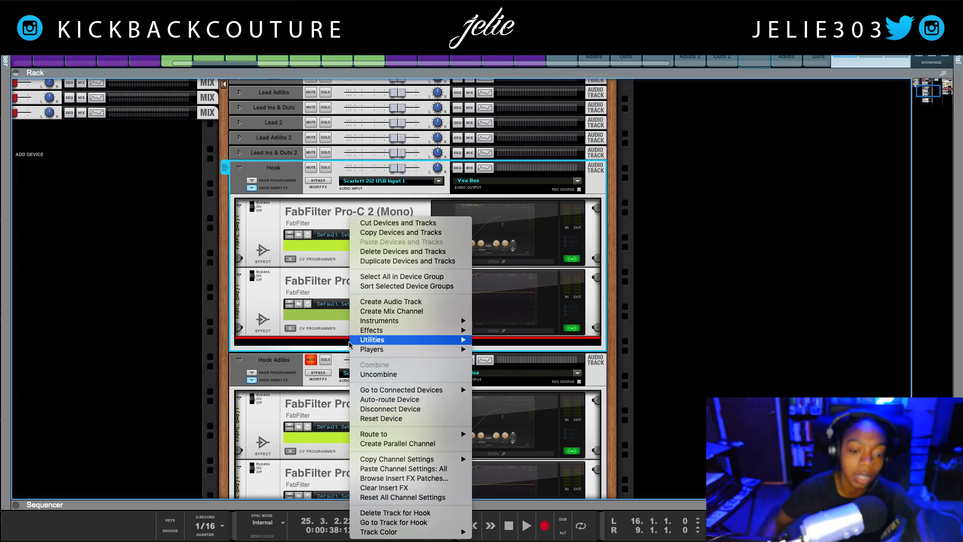
{"action": "mouse_move", "coordinate": [425, 335]}
{"action": "mouse_move", "coordinate": [519, 335]}
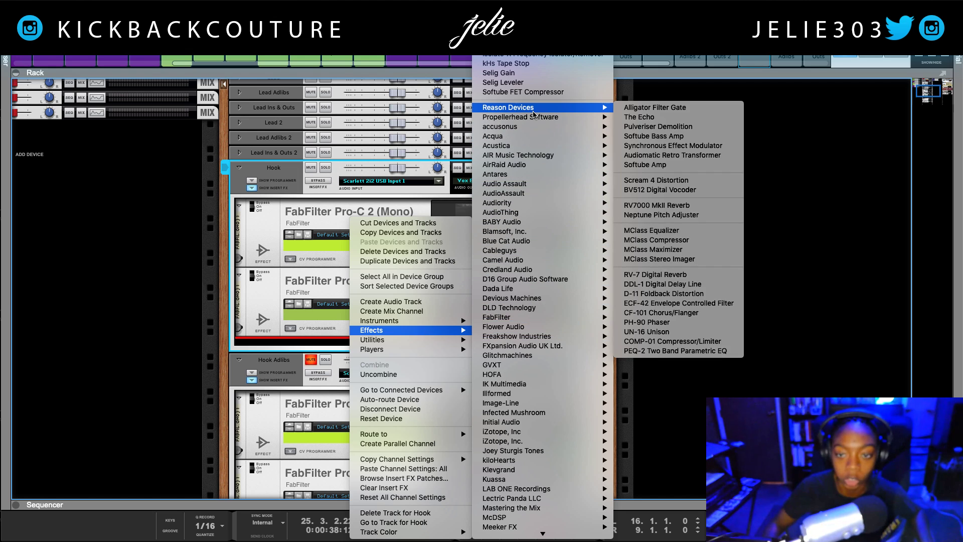
{"action": "mouse_move", "coordinate": [579, 111]}
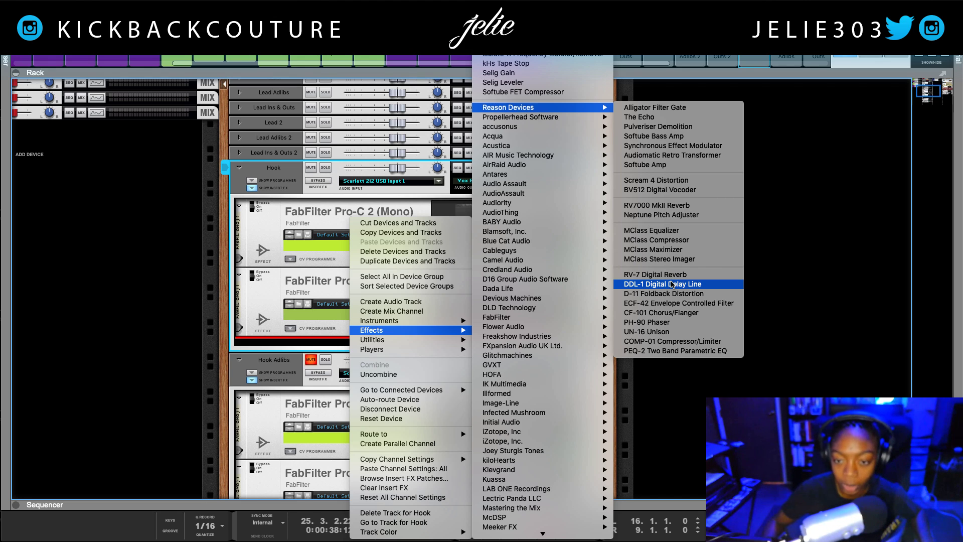
{"action": "left_click", "coordinate": [661, 215]}
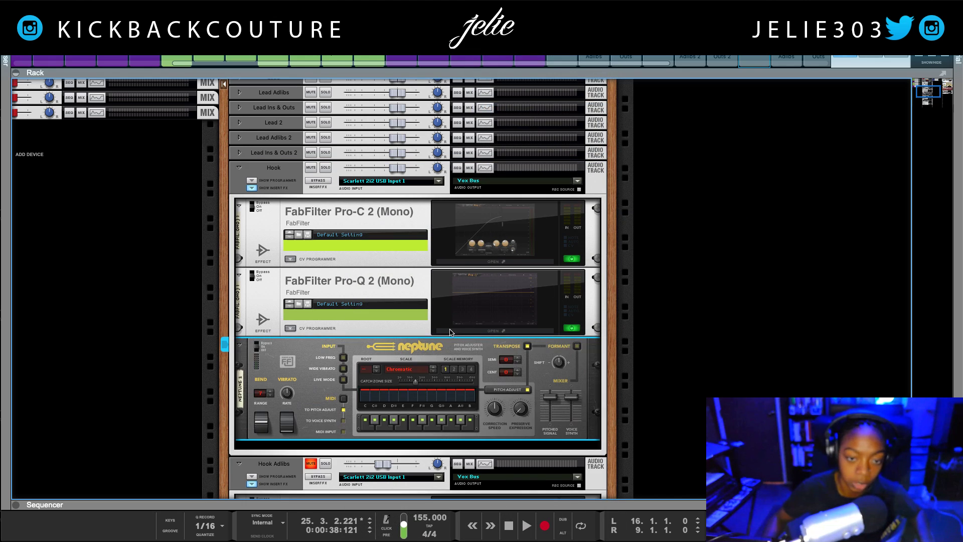
{"action": "left_click_drag", "start_coordinate": [318, 330], "coordinate": [362, 206]}
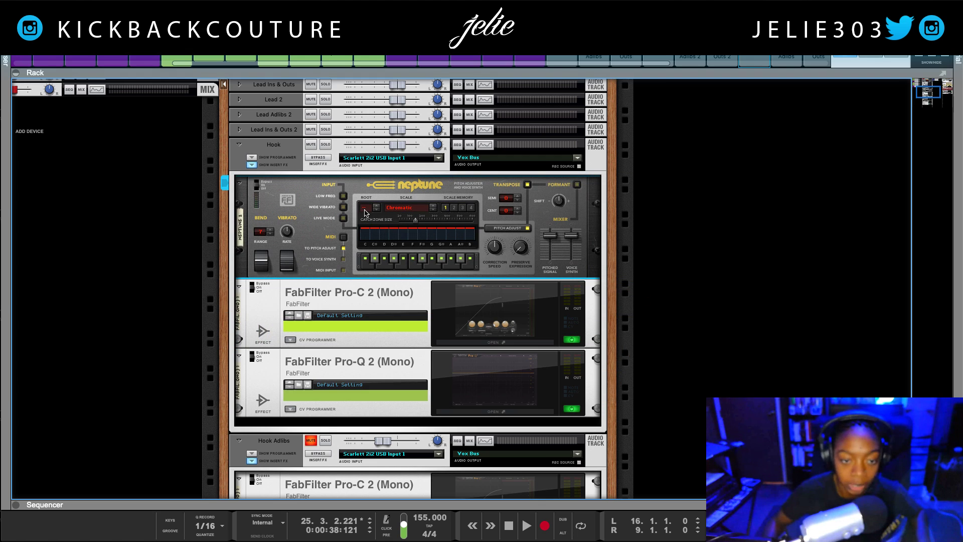
Set the Hook track's Neptune to the Natural Minor scale with F as the root.
{"action": "left_click", "coordinate": [394, 208]}
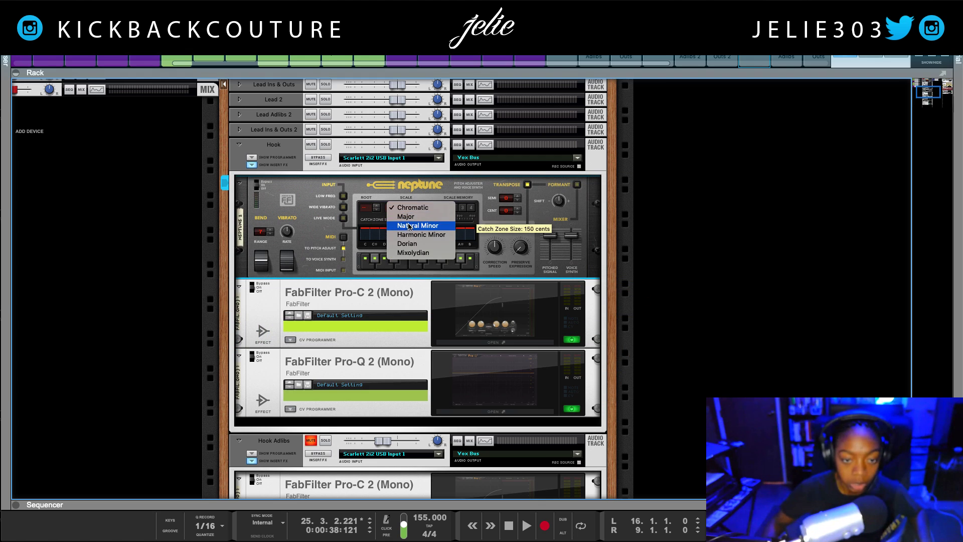
{"action": "left_click", "coordinate": [404, 223]}
{"action": "left_click", "coordinate": [369, 209]}
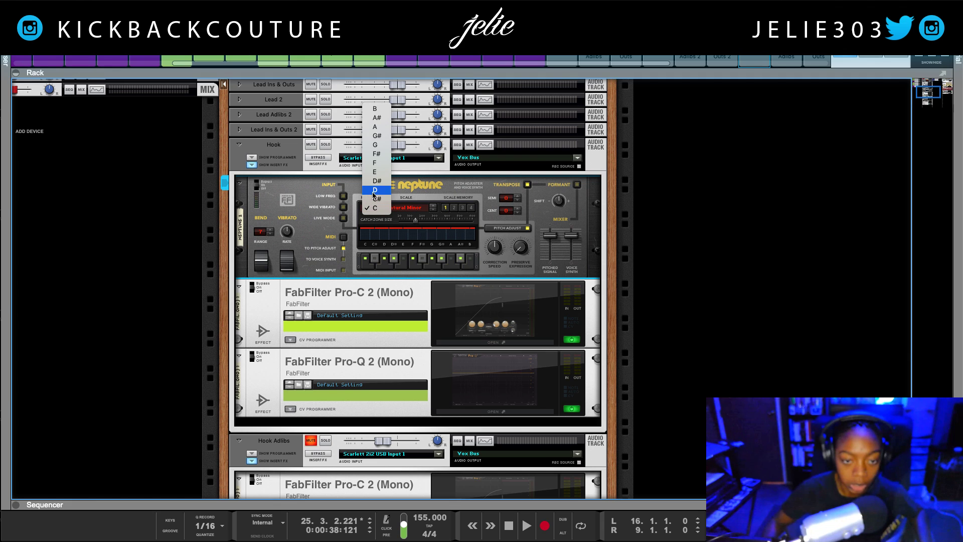
{"action": "left_click", "coordinate": [376, 163]}
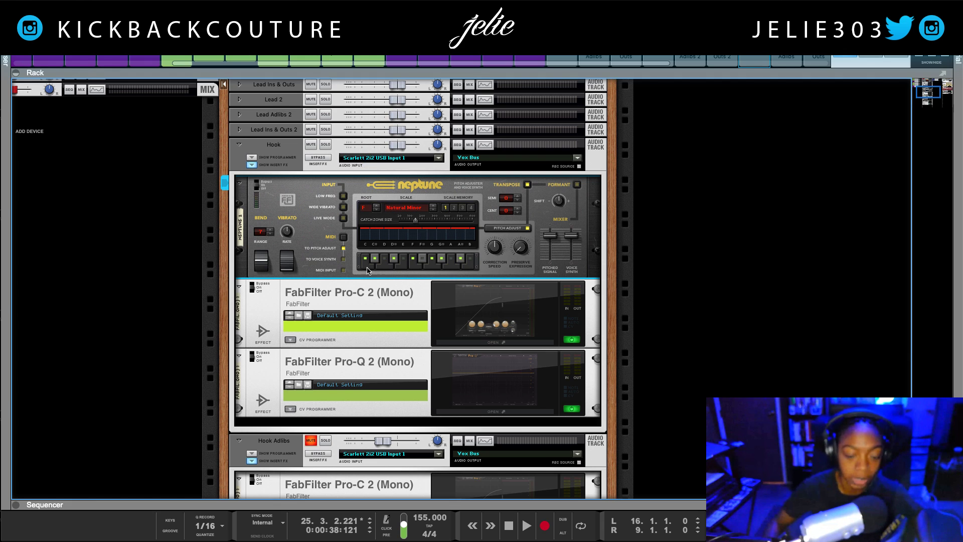
Return the playhead to the start of bar 16 and turn on Live Mode in the Hook track's Neptune.
{"action": "scroll", "coordinate": [371, 351], "scroll_direction": "down", "scroll_amount": 5}
{"action": "scroll", "coordinate": [375, 426], "scroll_direction": "up", "scroll_amount": 4}
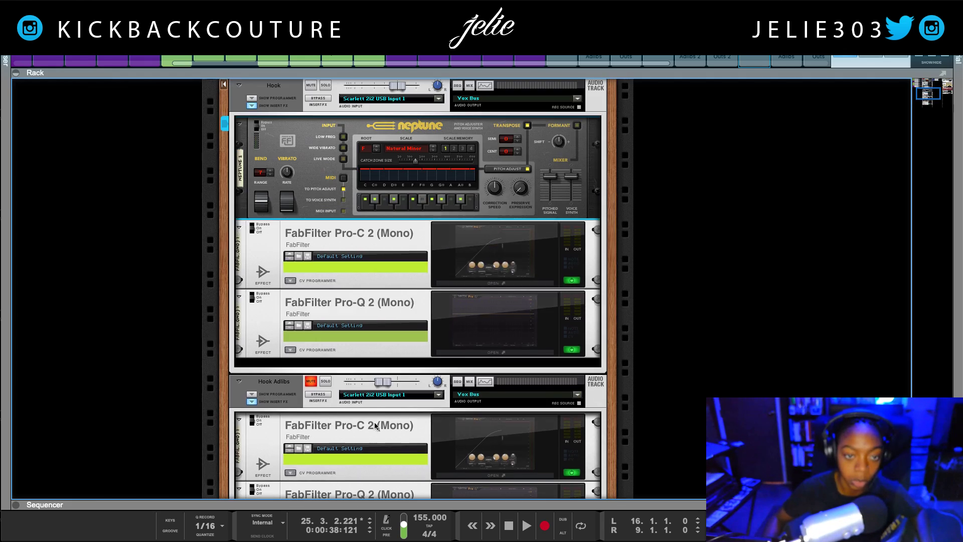
{"action": "scroll", "coordinate": [376, 416], "scroll_direction": "up", "scroll_amount": 1}
{"action": "key", "text": "KP_0"}
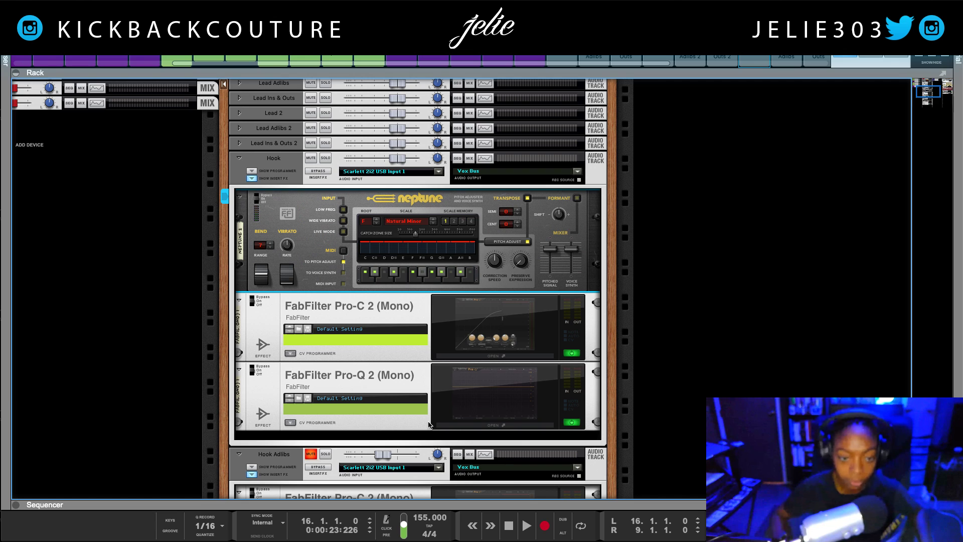
{"action": "left_click", "coordinate": [343, 233]}
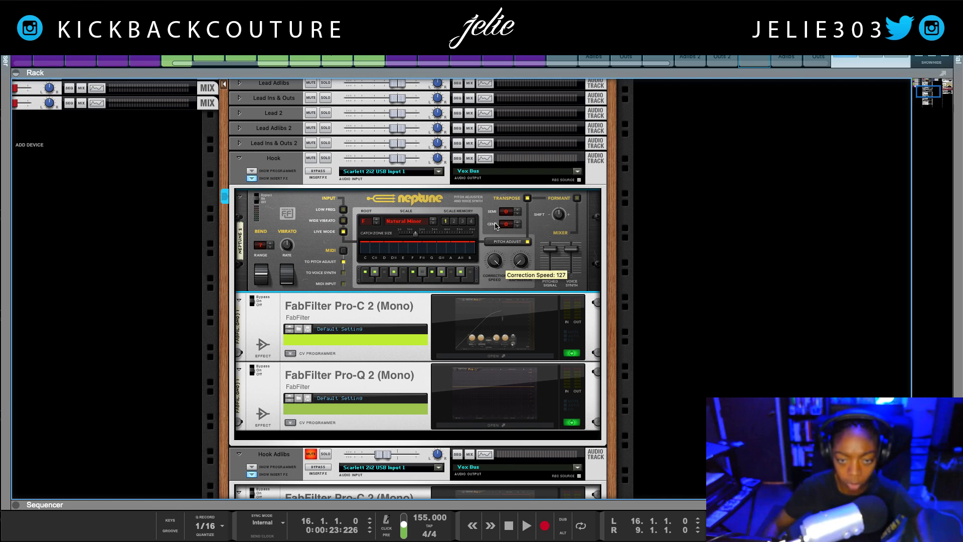
Play the hook from bar 16, solo the Hook track, and compare it with its insert effects bypassed and active.
{"action": "key", "text": "space"}
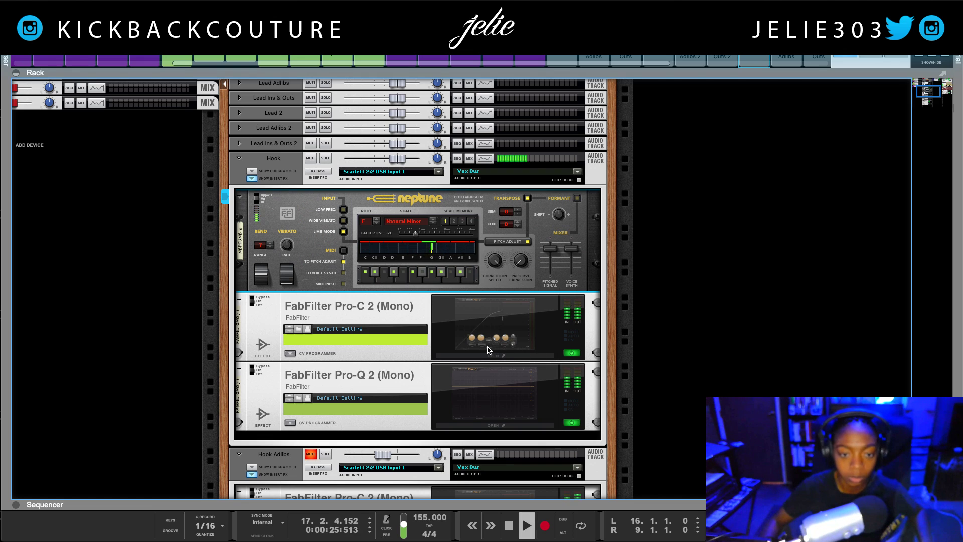
{"action": "left_click", "coordinate": [325, 159]}
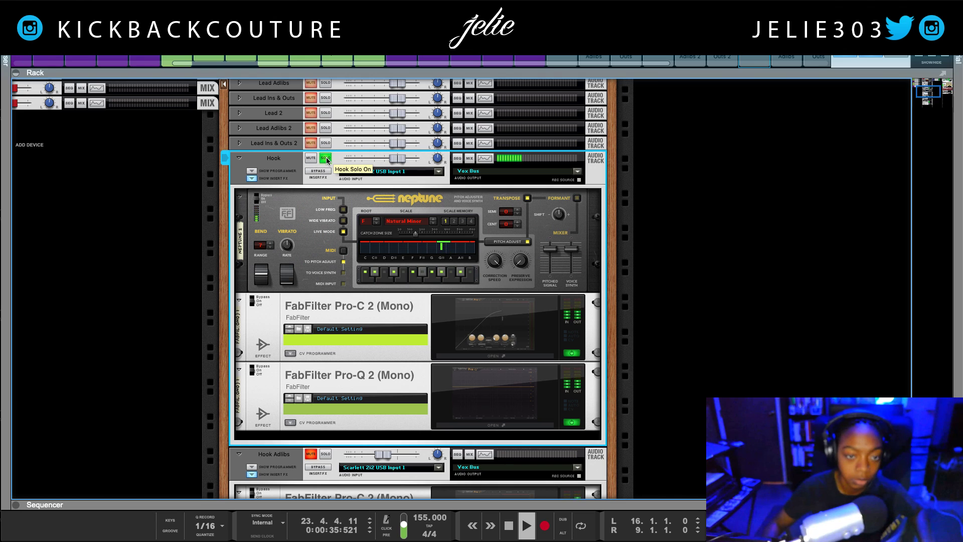
{"action": "key", "text": "space"}
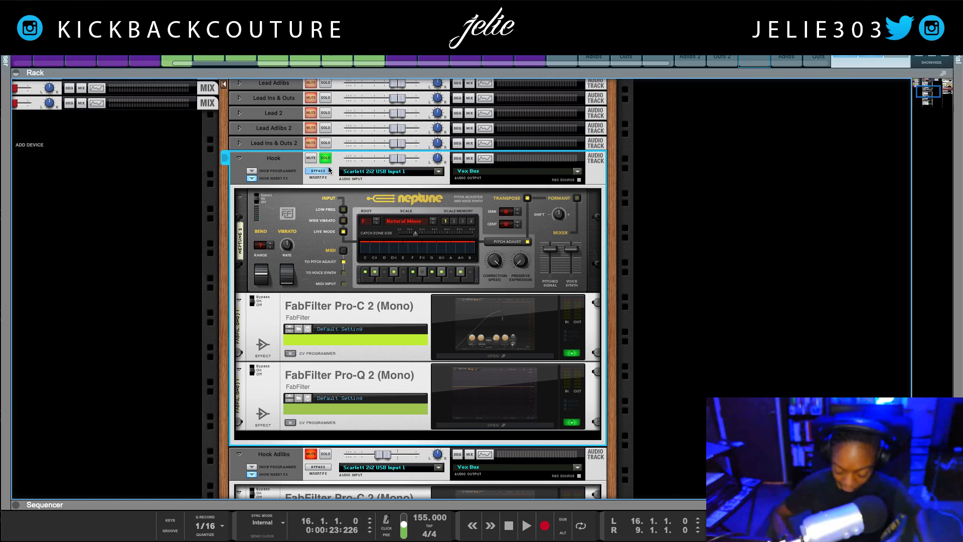
{"action": "key", "text": "space"}
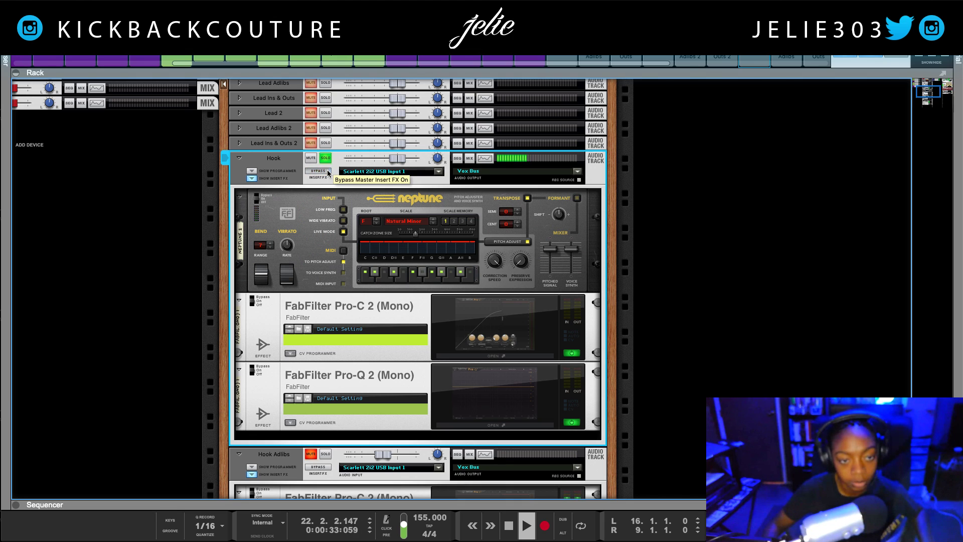
{"action": "key", "text": "space"}
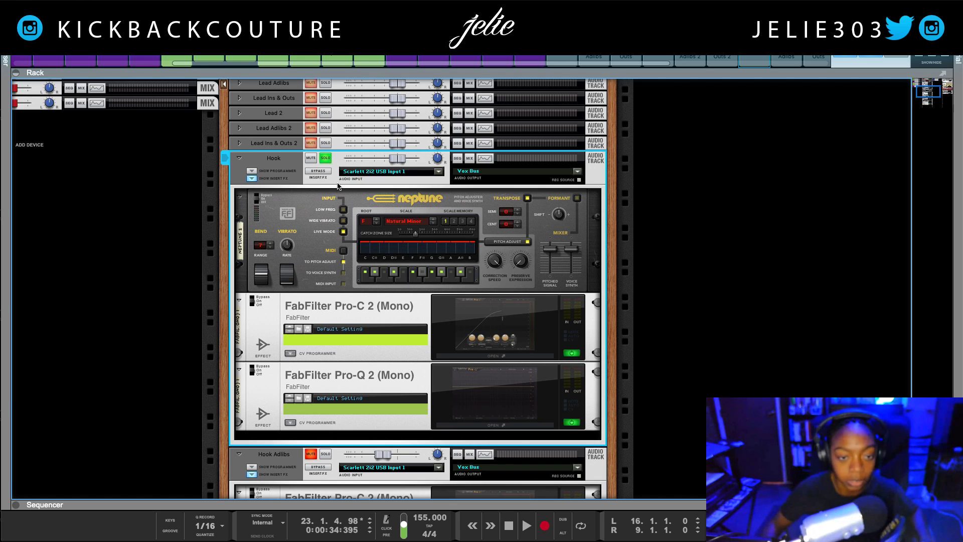
Turn off the Hook track's solo and briefly play the hook with the pitch-corrected vocal in the full mix.
{"action": "scroll", "coordinate": [334, 188], "scroll_direction": "down", "scroll_amount": 1}
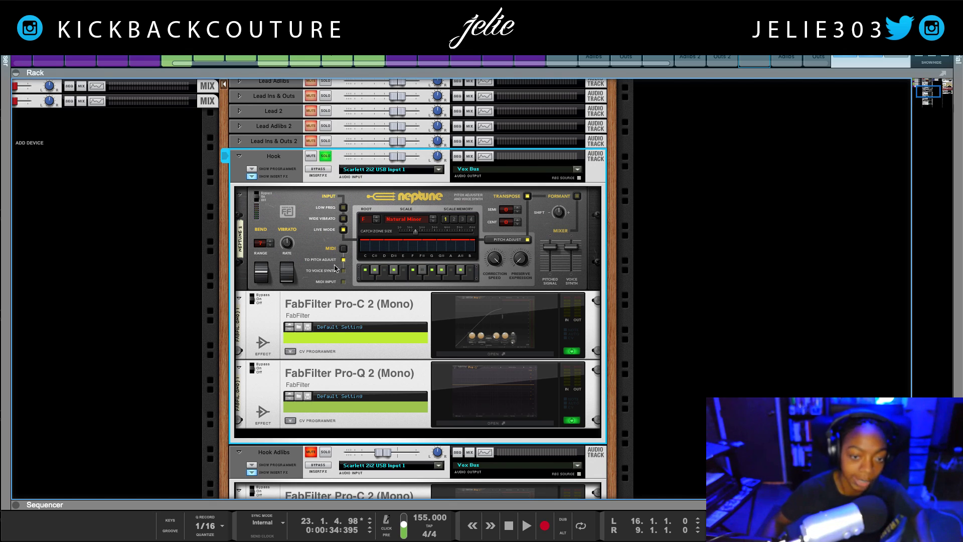
{"action": "scroll", "coordinate": [335, 268], "scroll_direction": "down", "scroll_amount": 3}
{"action": "scroll", "coordinate": [352, 303], "scroll_direction": "up", "scroll_amount": 4}
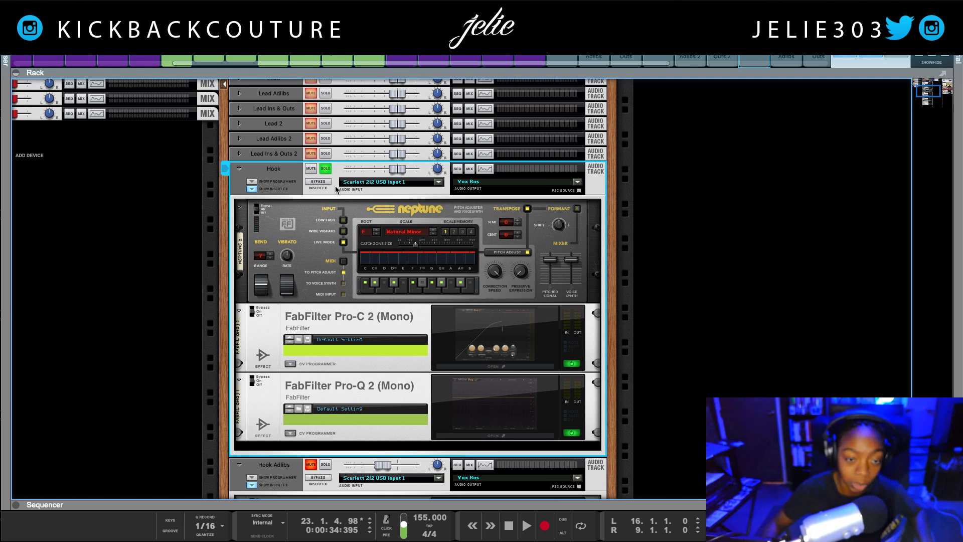
{"action": "scroll", "coordinate": [324, 187], "scroll_direction": "down", "scroll_amount": 1}
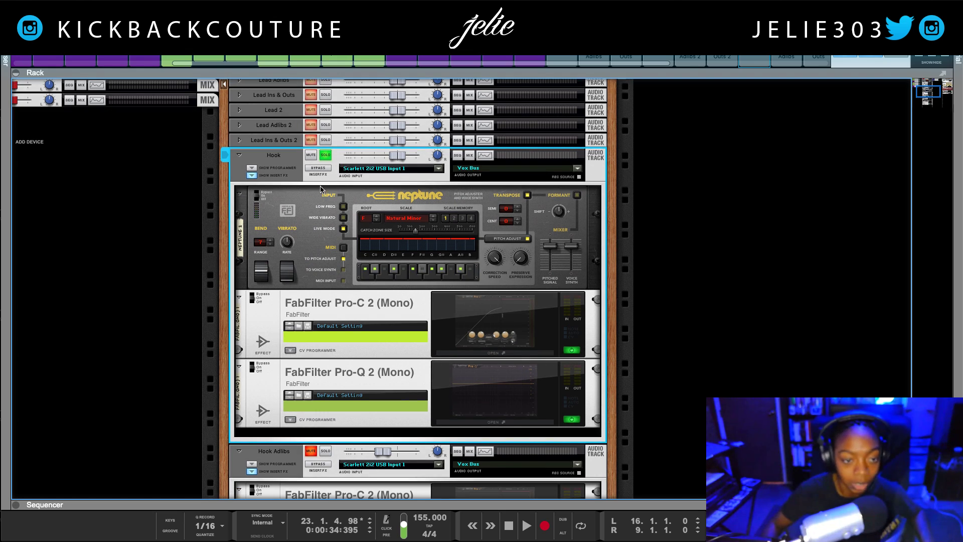
{"action": "left_click", "coordinate": [326, 155]}
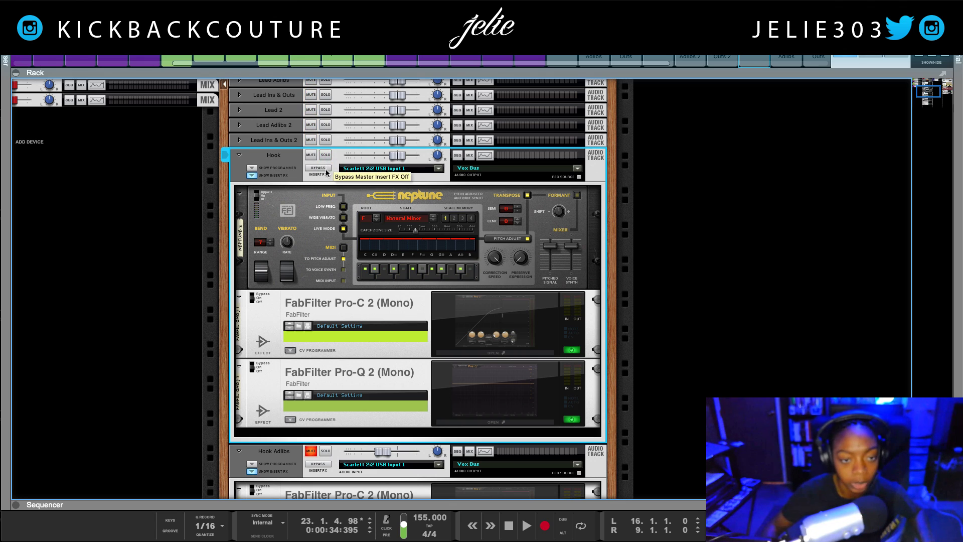
{"action": "scroll", "coordinate": [335, 199], "scroll_direction": "down", "scroll_amount": 1}
{"action": "key", "text": "space"}
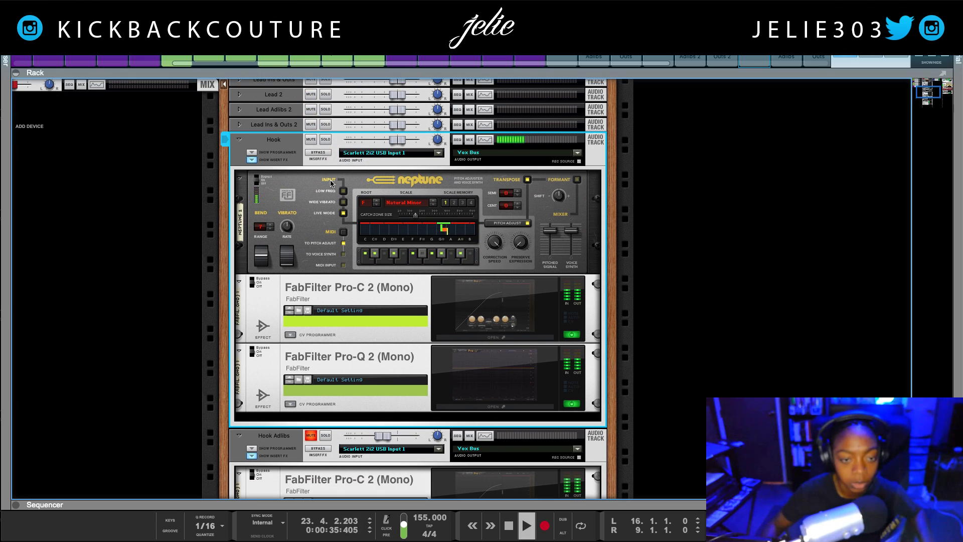
{"action": "scroll", "coordinate": [335, 201], "scroll_direction": "up", "scroll_amount": 3}
{"action": "key", "text": "space"}
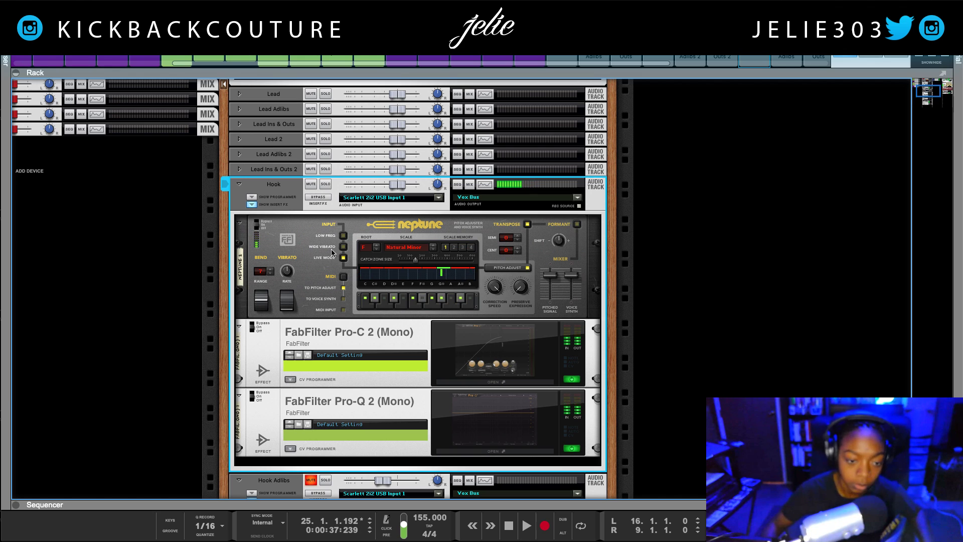
Open the browser and create a new favorites list named Tune.
{"action": "left_click", "coordinate": [293, 236]}
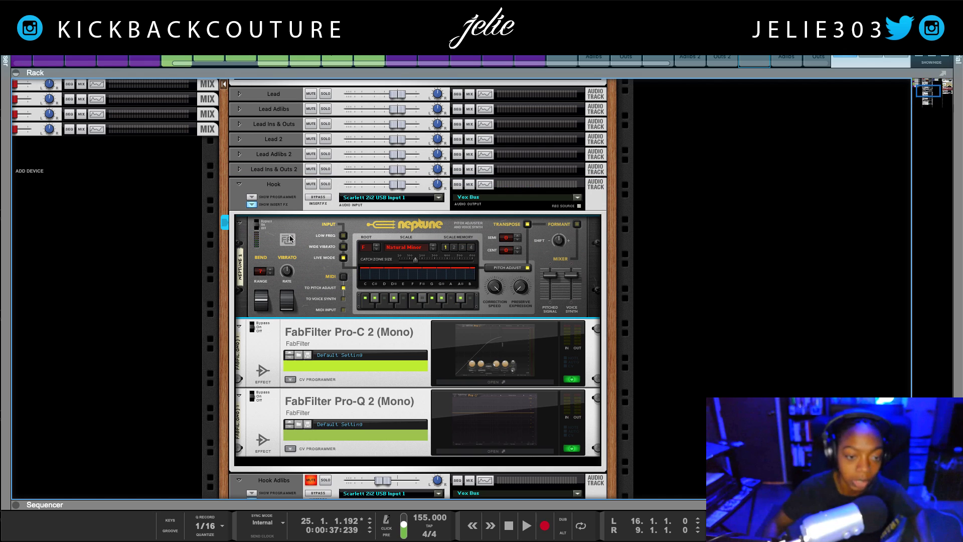
{"action": "right_click", "coordinate": [352, 470]}
{"action": "left_click", "coordinate": [412, 454]}
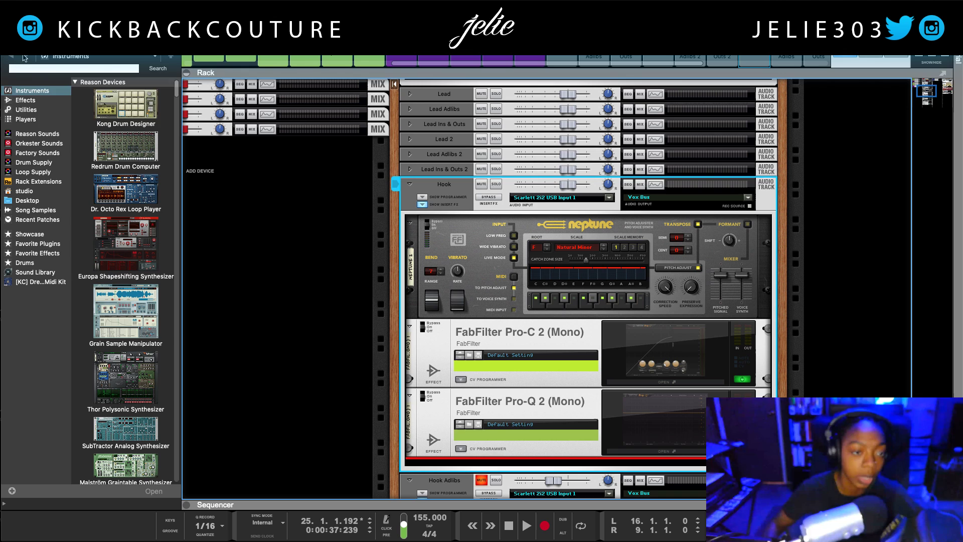
{"action": "left_click", "coordinate": [6, 61]}
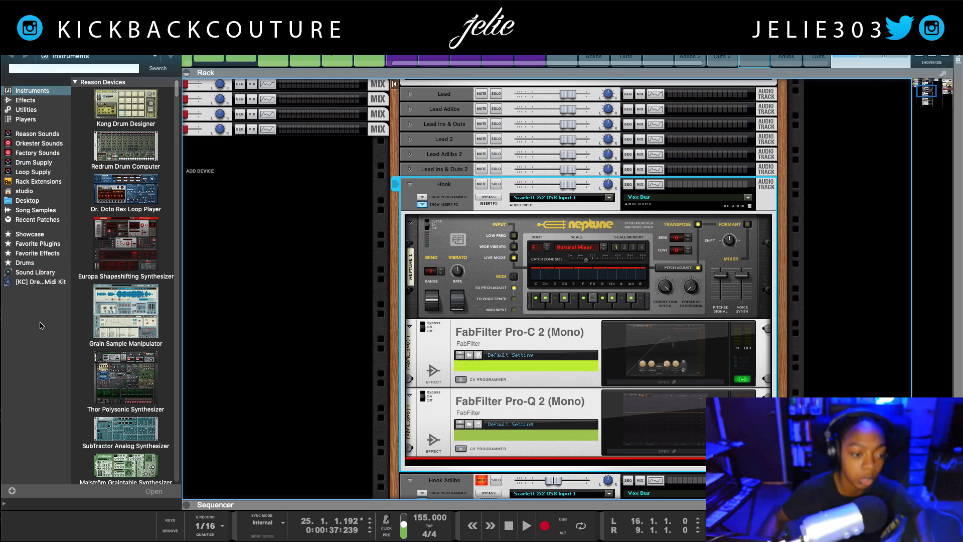
{"action": "left_click", "coordinate": [11, 491]}
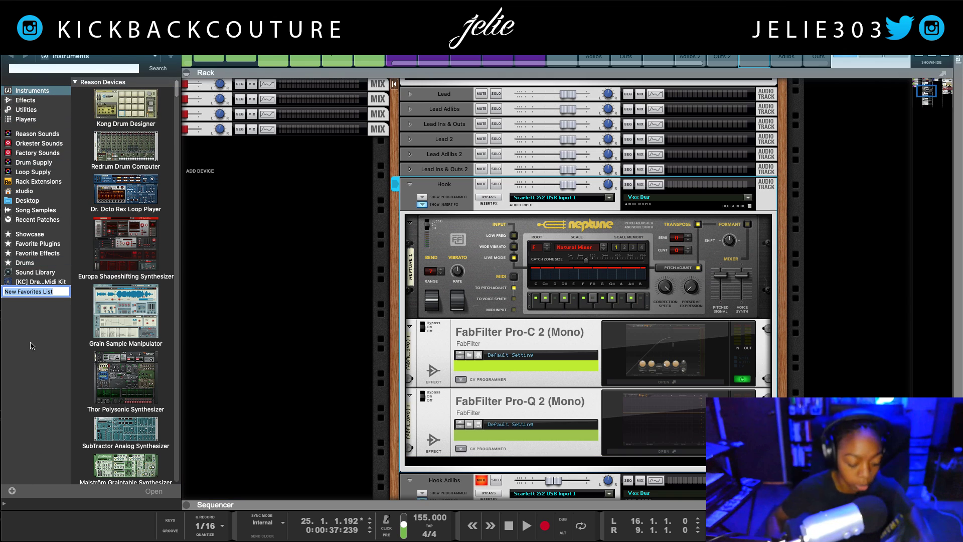
{"action": "type", "text": "Tune"}
{"action": "key", "text": "Return"}
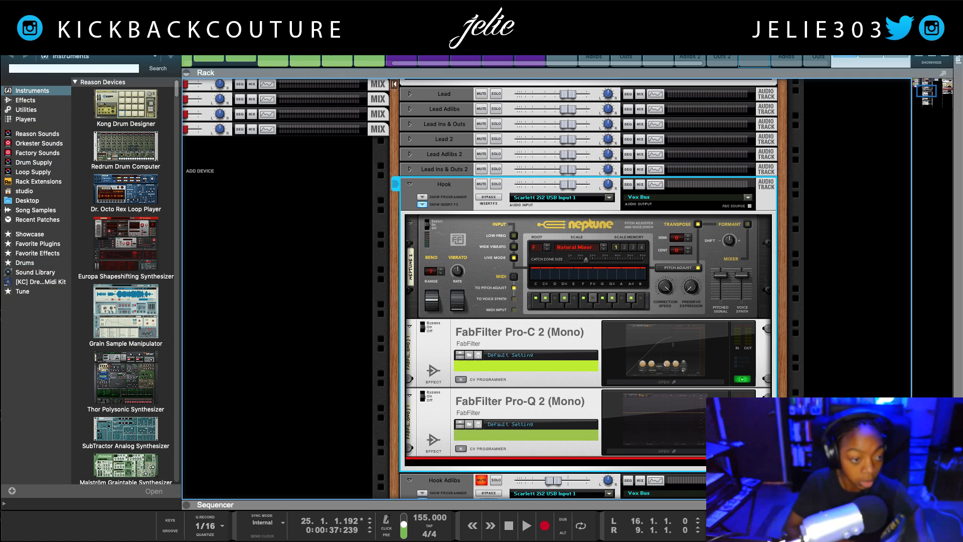
Search the browser for "waves" and go back to the Instruments list.
{"action": "left_click", "coordinate": [82, 69]}
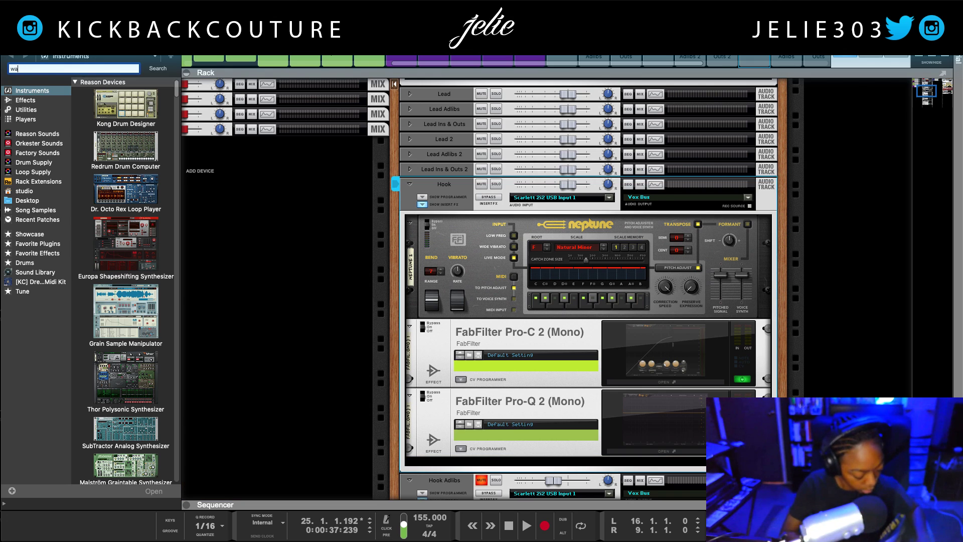
{"action": "type", "text": "waves"}
{"action": "key", "text": "Return"}
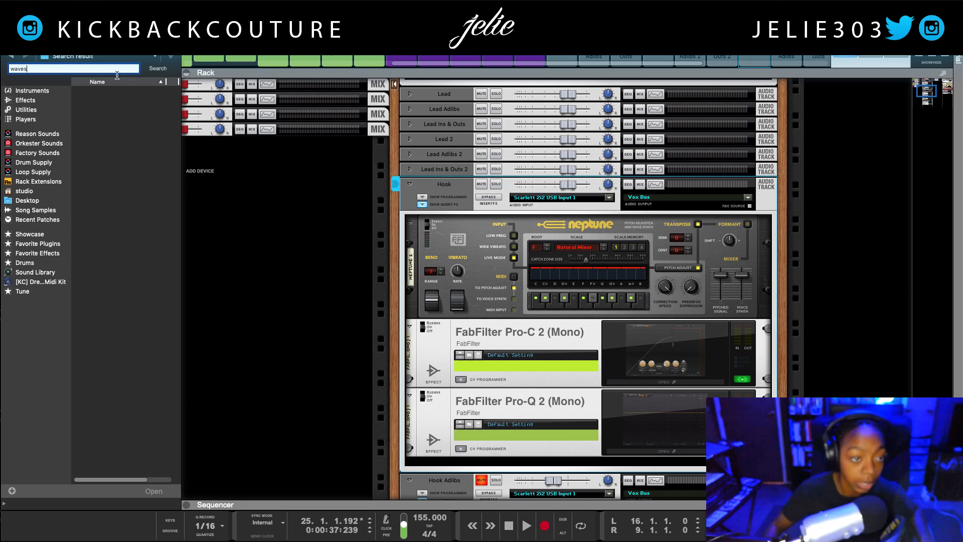
{"action": "left_click", "coordinate": [11, 56]}
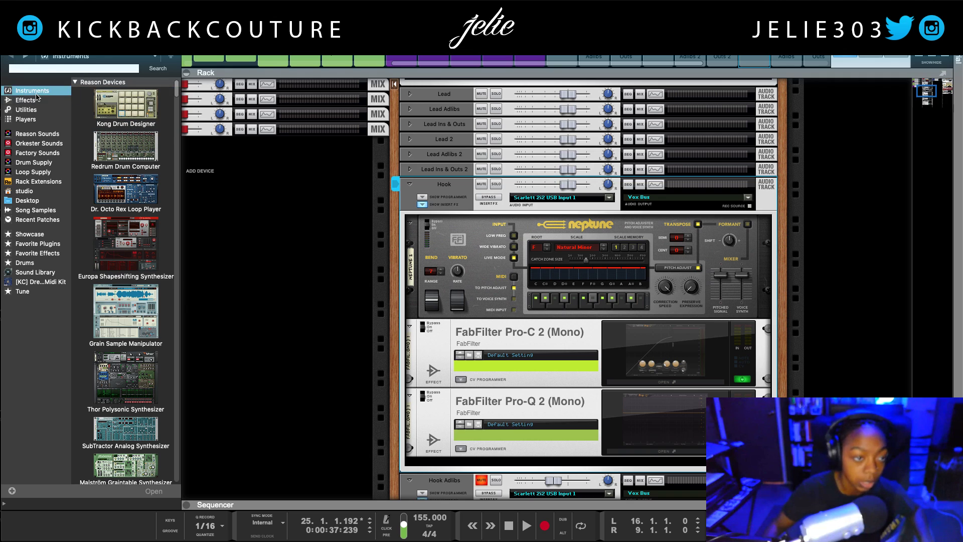
Find Neptune Pitch Adjuster among the Reason effects and add it to the Tune favorites list.
{"action": "left_click", "coordinate": [59, 100]}
{"action": "left_click", "coordinate": [74, 69]}
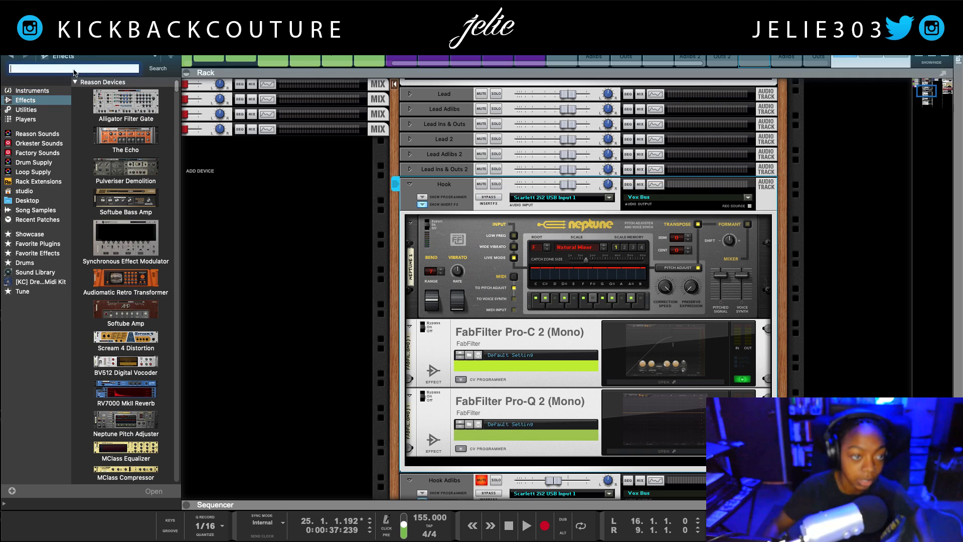
{"action": "scroll", "coordinate": [128, 261], "scroll_direction": "down", "scroll_amount": 4}
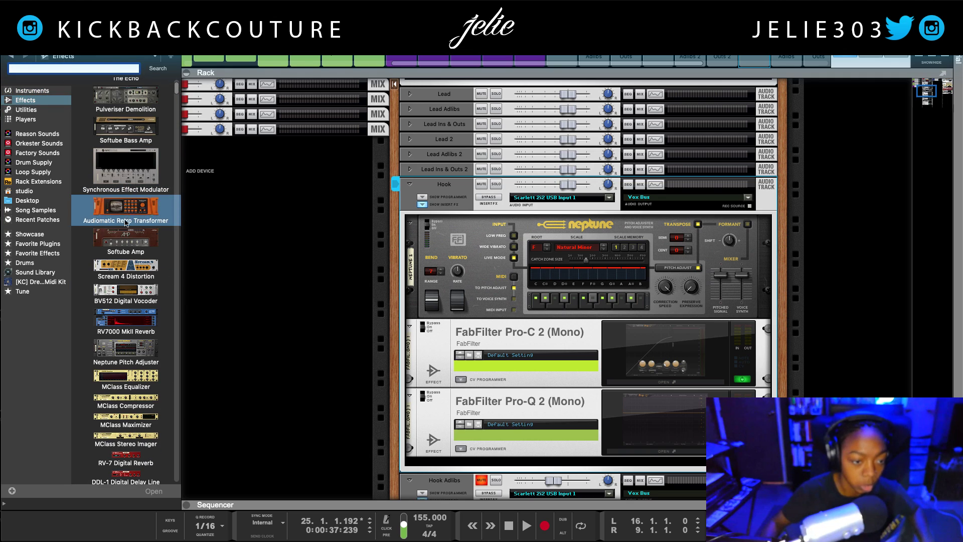
{"action": "left_click", "coordinate": [125, 326]}
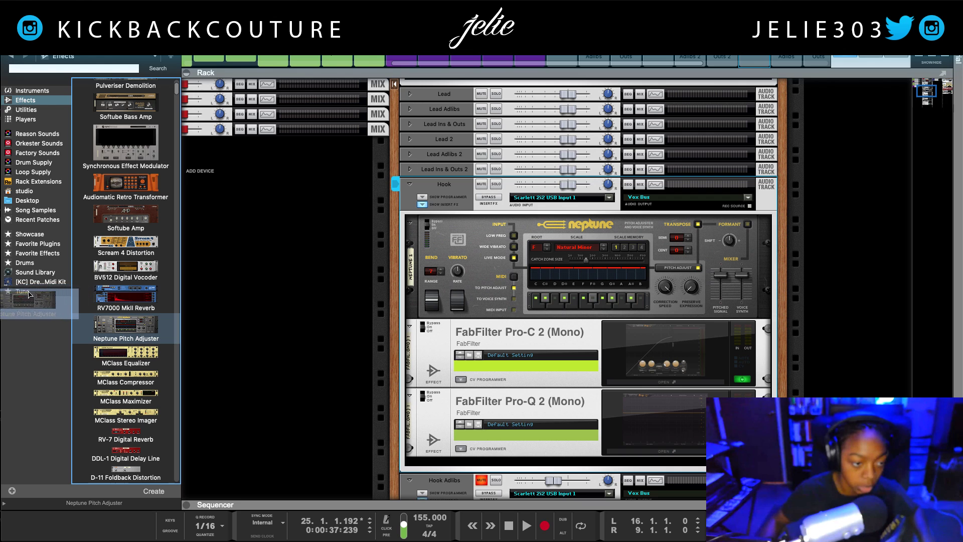
Find Auto-Tune Access among the Antares effects and add it to the Tune favorites list.
{"action": "scroll", "coordinate": [114, 266], "scroll_direction": "down", "scroll_amount": 8}
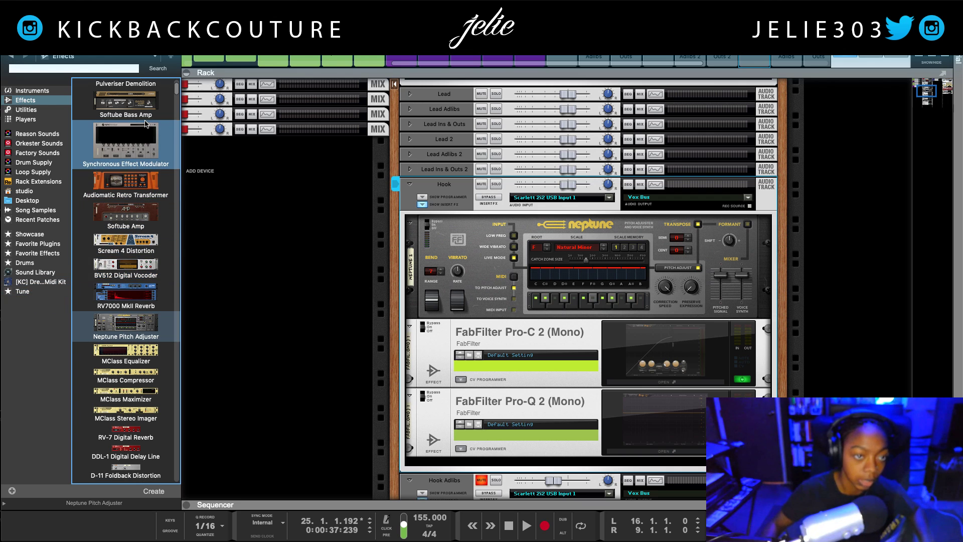
{"action": "scroll", "coordinate": [177, 104], "scroll_direction": "down", "scroll_amount": 8}
{"action": "left_click_drag", "start_coordinate": [177, 104], "coordinate": [180, 134]}
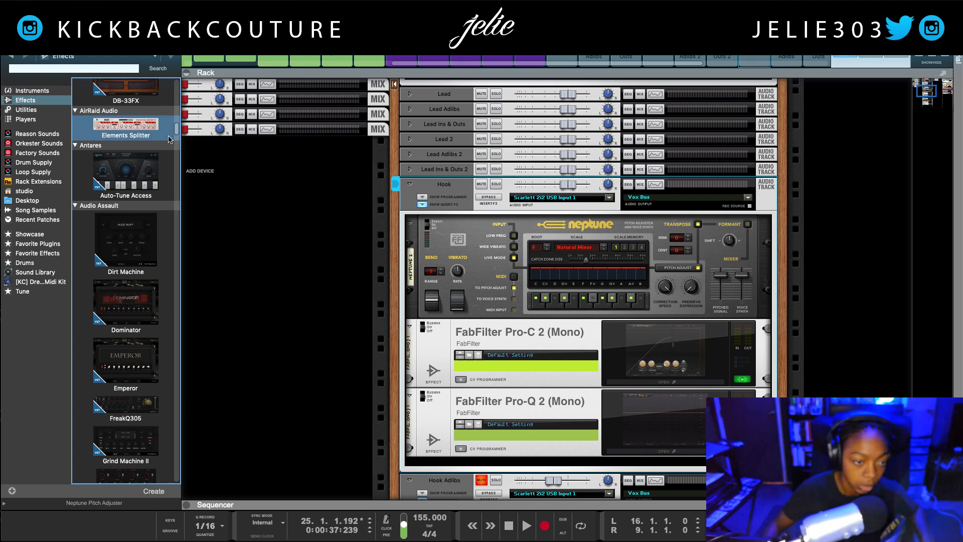
{"action": "left_click_drag", "start_coordinate": [125, 170], "coordinate": [28, 293]}
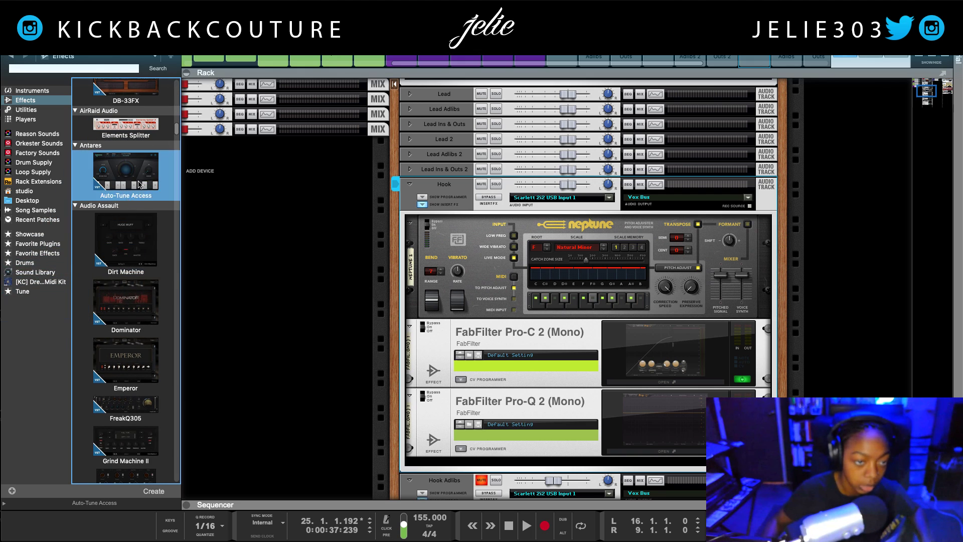
Add the Waves Tune Real-Time Mono effect to the Tune favorites list and display that list's contents.
{"action": "left_click_drag", "start_coordinate": [177, 130], "coordinate": [174, 192]}
{"action": "scroll", "coordinate": [175, 192], "scroll_direction": "down", "scroll_amount": 15}
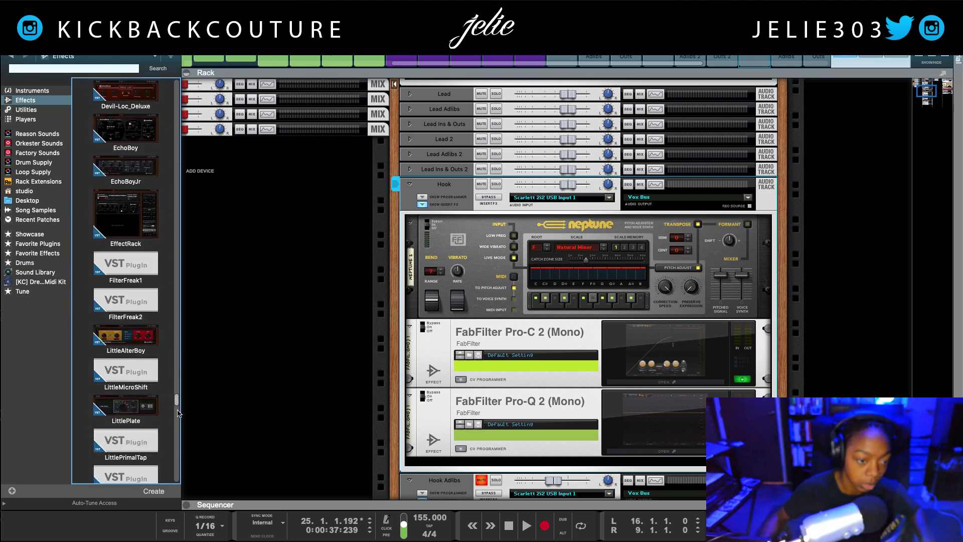
{"action": "scroll", "coordinate": [143, 406], "scroll_direction": "down", "scroll_amount": 2}
{"action": "scroll", "coordinate": [142, 406], "scroll_direction": "up", "scroll_amount": 5}
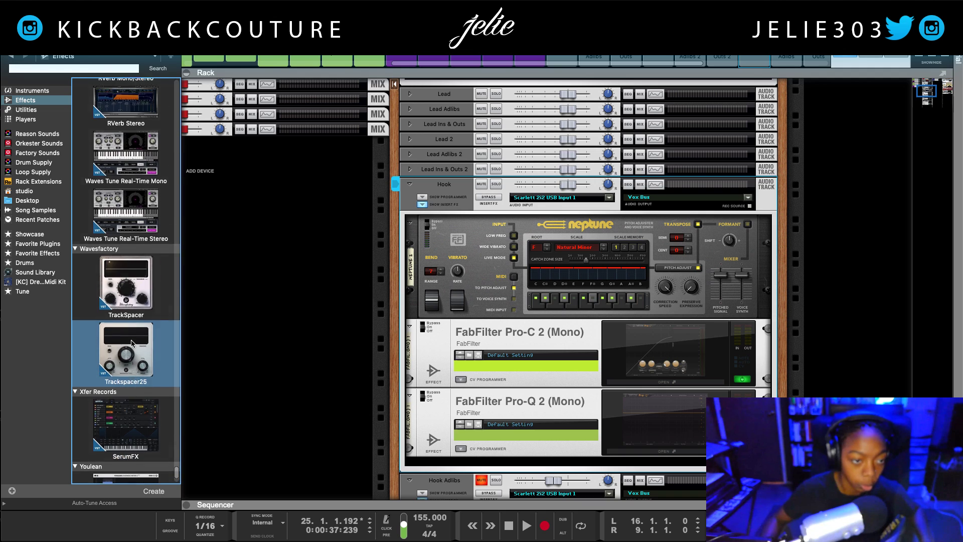
{"action": "left_click_drag", "start_coordinate": [133, 311], "coordinate": [26, 295]}
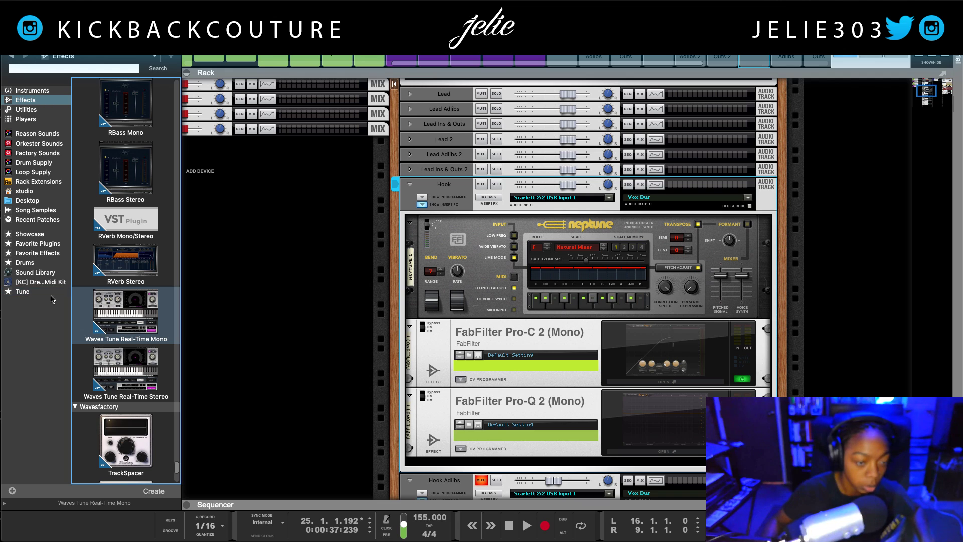
{"action": "left_click", "coordinate": [23, 291]}
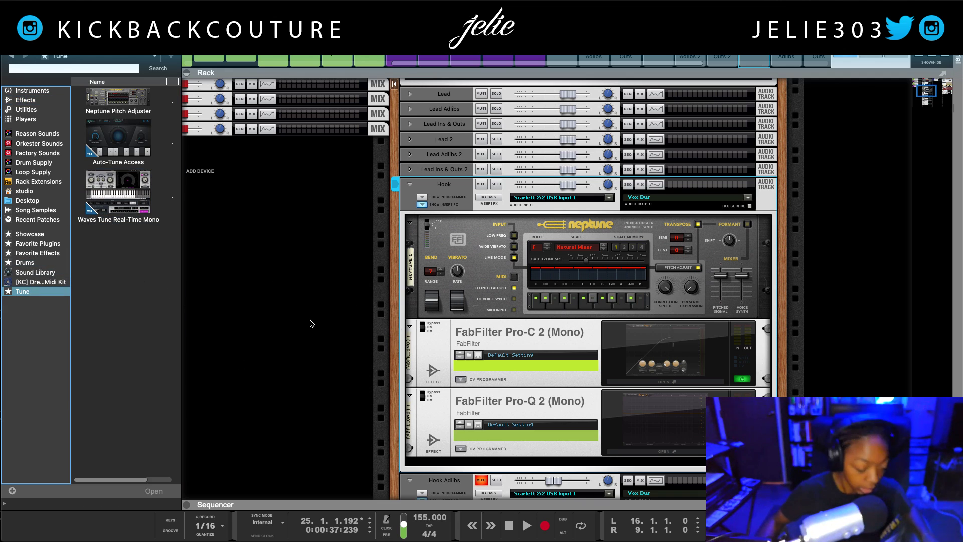
Replace Neptune with Auto-Tune Access from the Tune list as the first insert effect on the Hook track.
{"action": "scroll", "coordinate": [313, 326], "scroll_direction": "right", "scroll_amount": 3}
{"action": "left_click", "coordinate": [123, 145]}
{"action": "left_click_drag", "start_coordinate": [122, 145], "coordinate": [398, 266]}
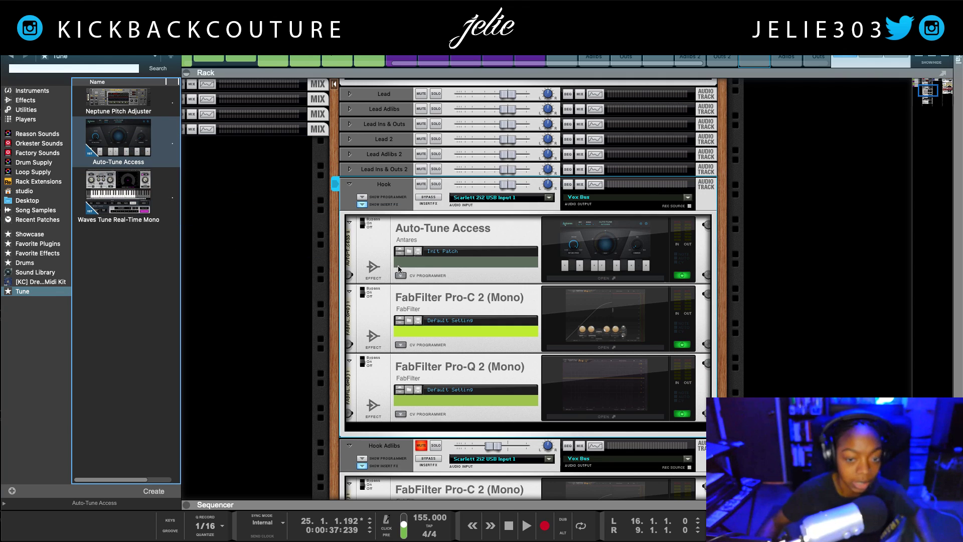
Open the Hook track's Auto-Tune Access and set its key to F and its scale to Minor.
{"action": "left_click", "coordinate": [590, 277]}
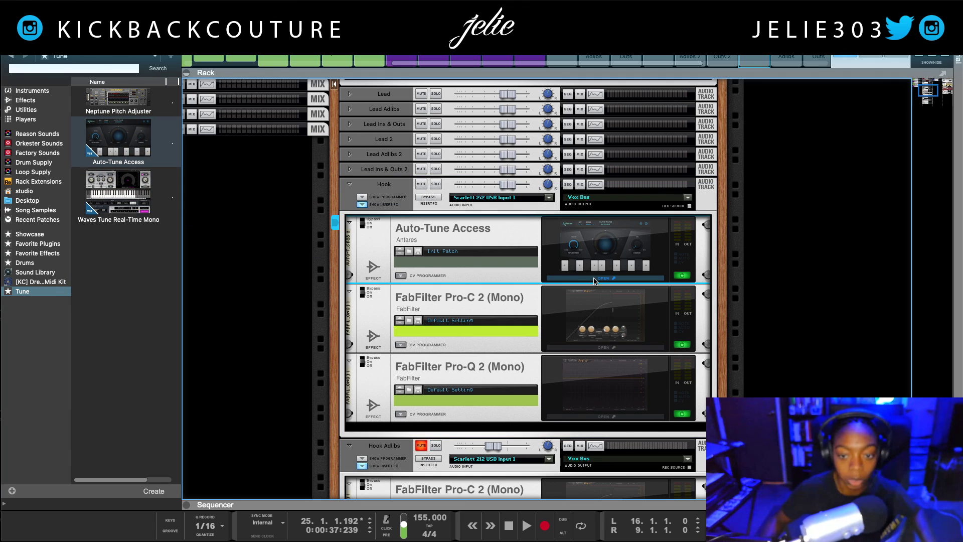
{"action": "left_click", "coordinate": [595, 279]}
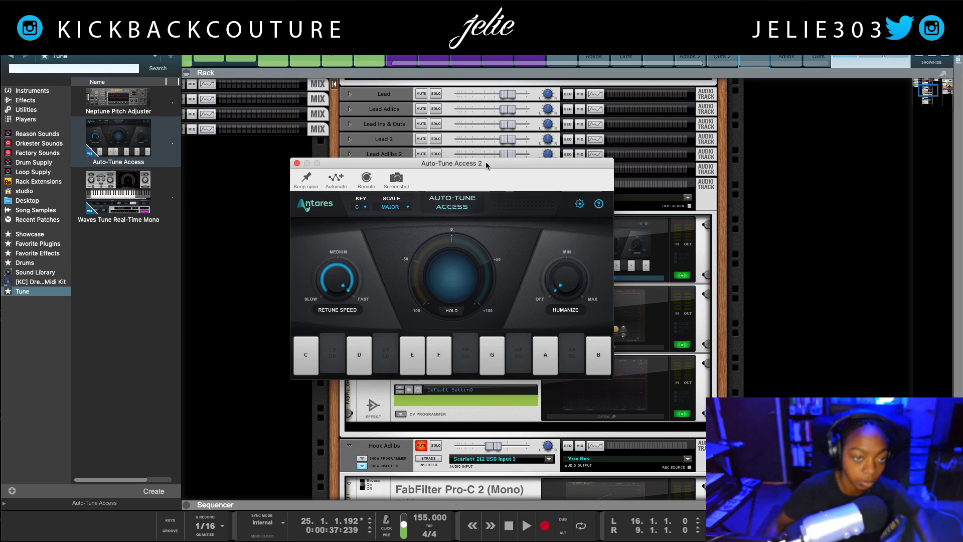
{"action": "left_click", "coordinate": [361, 206]}
{"action": "left_click", "coordinate": [361, 269]}
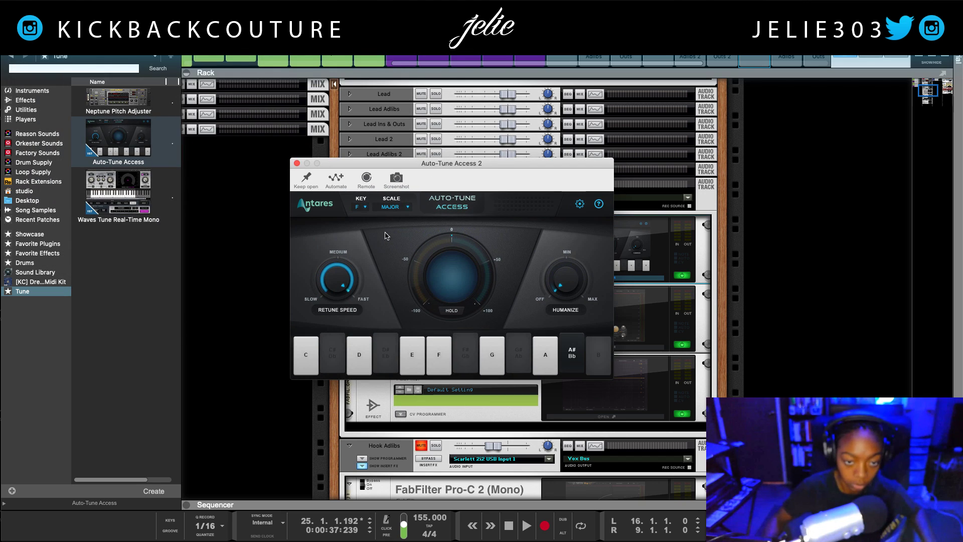
{"action": "left_click", "coordinate": [395, 207]}
{"action": "left_click", "coordinate": [392, 231]}
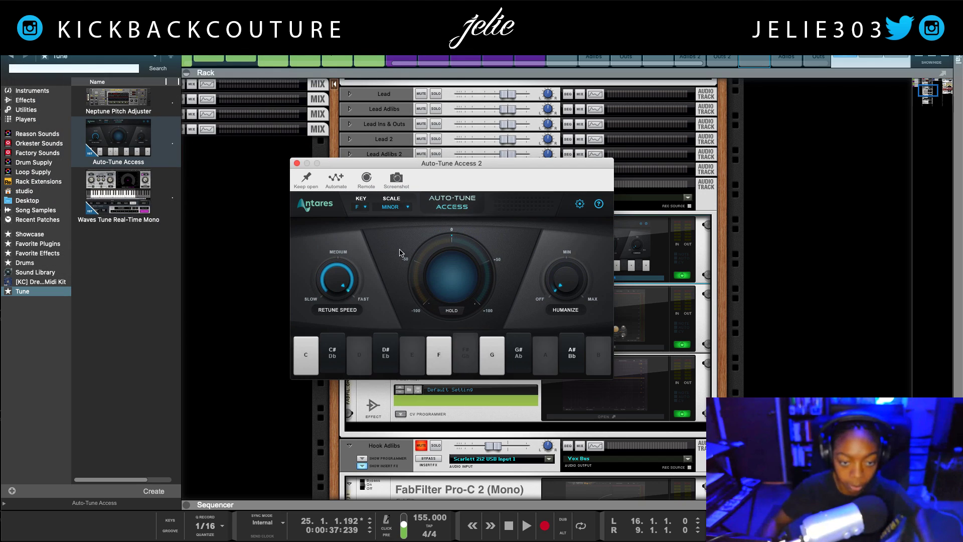
Try Auto-Tune Access with Retune Speed at Medium and a temporarily raised Humanize amount while the hook plays.
{"action": "left_click_drag", "start_coordinate": [344, 284], "coordinate": [393, 265]}
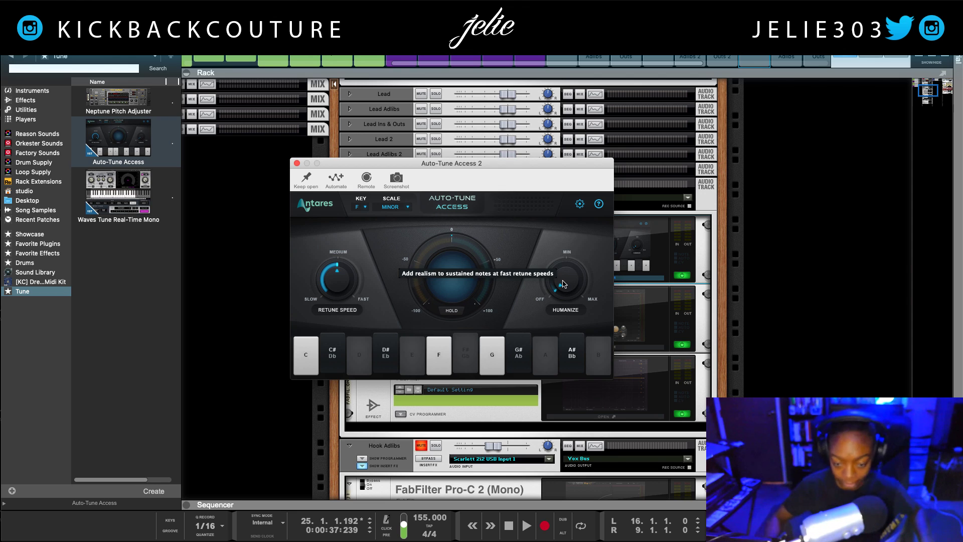
{"action": "key", "text": "space"}
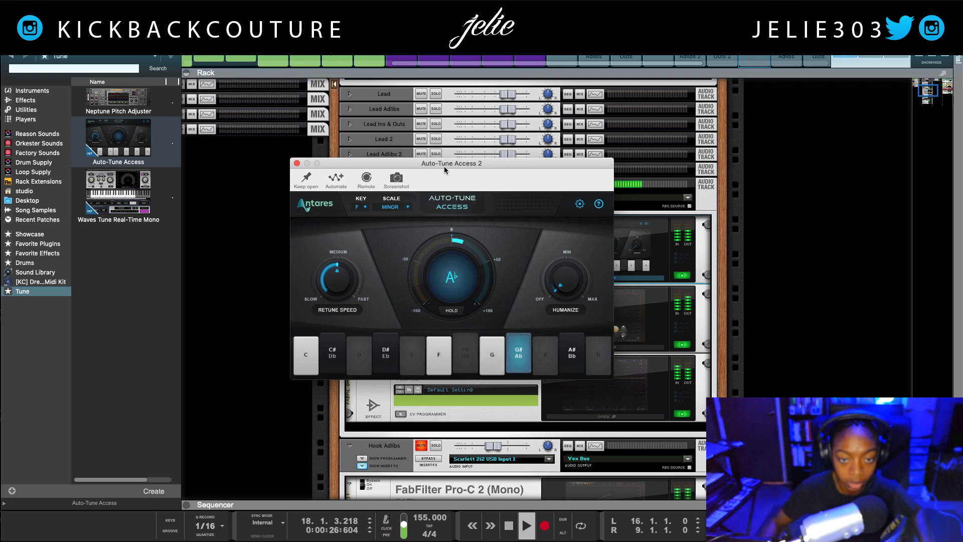
{"action": "left_click_drag", "start_coordinate": [455, 165], "coordinate": [242, 239]}
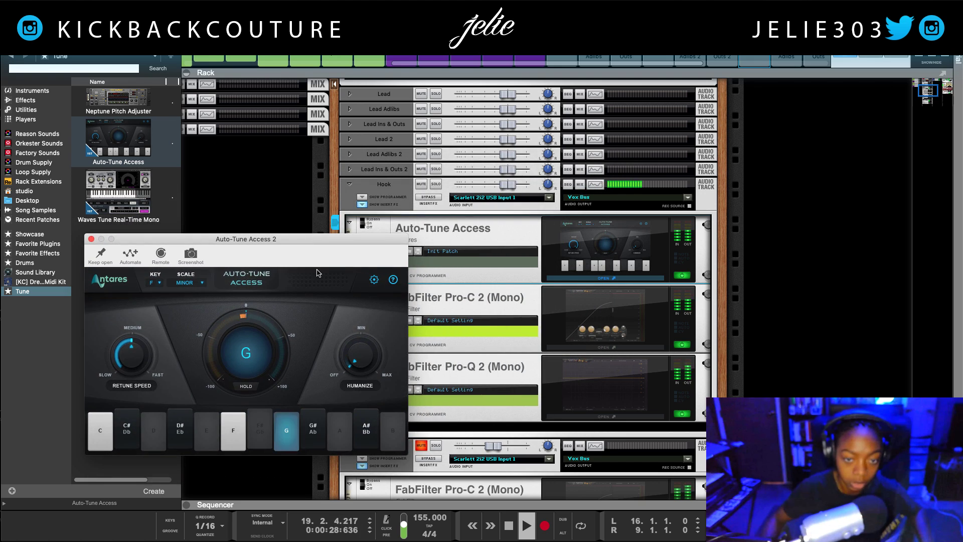
{"action": "scroll", "coordinate": [485, 251], "scroll_direction": "down", "scroll_amount": 1}
{"action": "scroll", "coordinate": [485, 251], "scroll_direction": "down", "scroll_amount": 1}
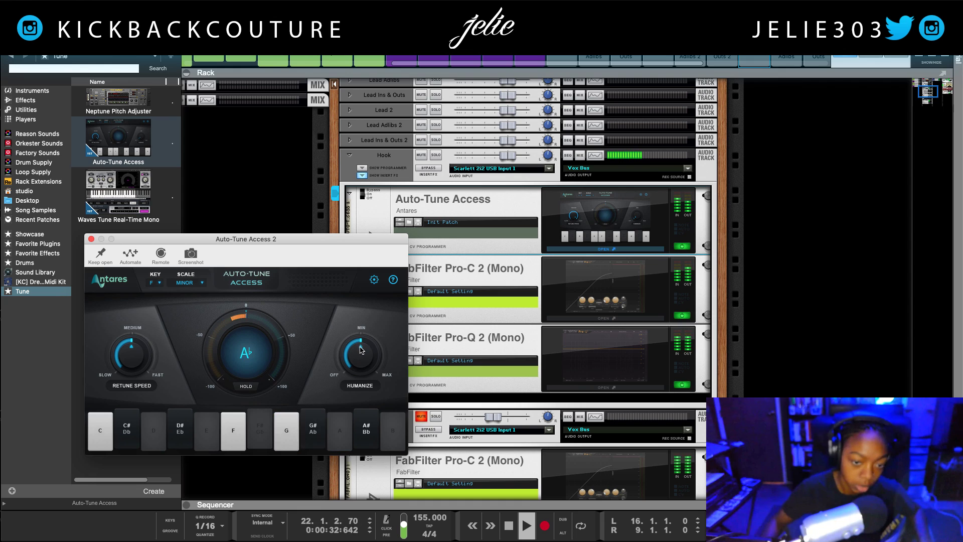
{"action": "left_click_drag", "start_coordinate": [375, 373], "coordinate": [329, 380]}
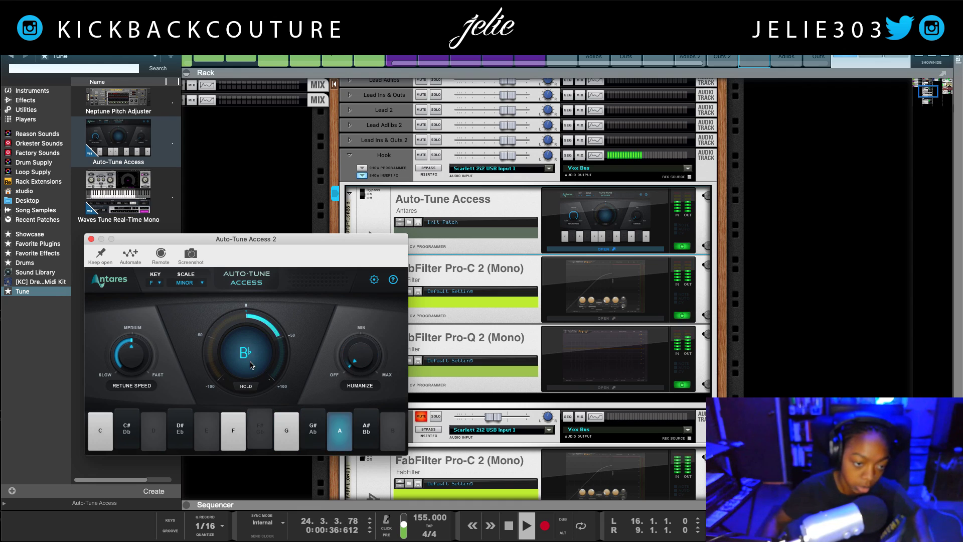
Set Auto-Tune Access's Retune Speed to Fast and replay the hook from bar 16.
{"action": "left_click_drag", "start_coordinate": [147, 370], "coordinate": [154, 372]}
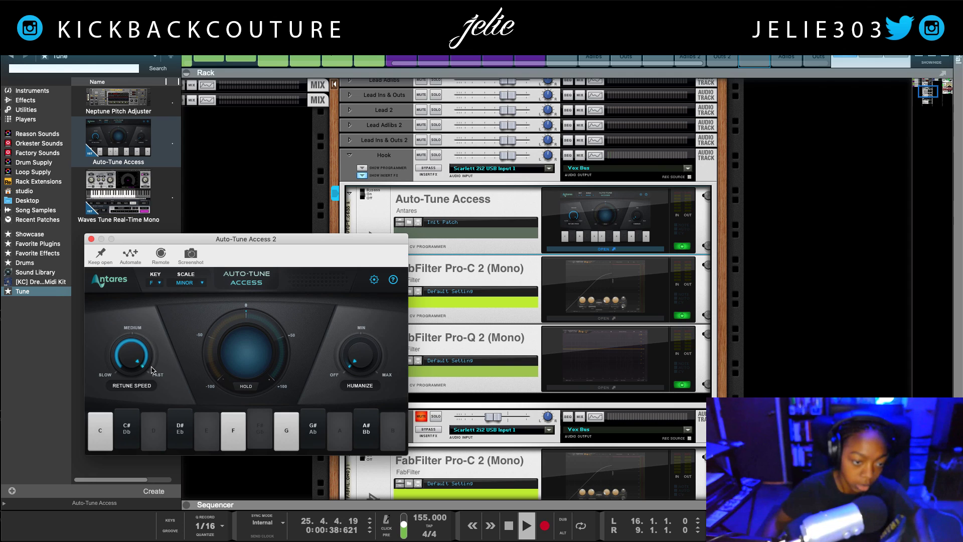
{"action": "key", "text": "space"}
{"action": "key", "text": "KP_1"}
{"action": "key", "text": "space"}
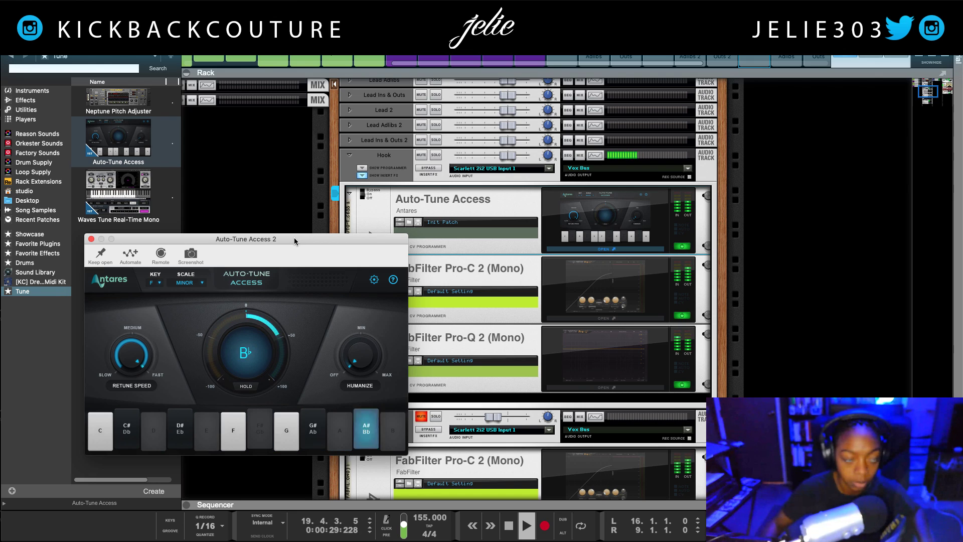
Solo the Hook track, compare its insert effects bypassed and active, and briefly replay it from bar 16.
{"action": "left_click", "coordinate": [438, 156]}
{"action": "left_click", "coordinate": [436, 155]}
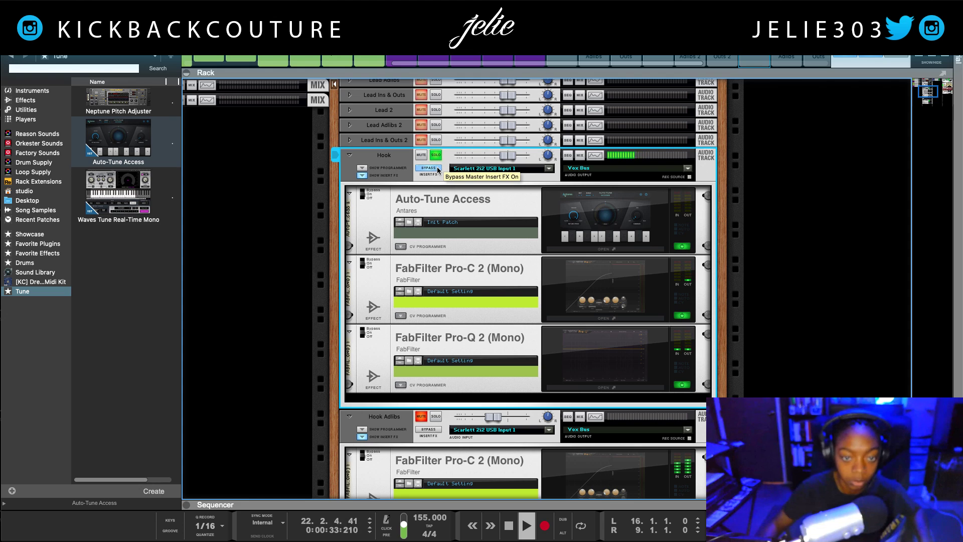
{"action": "left_click", "coordinate": [438, 170]}
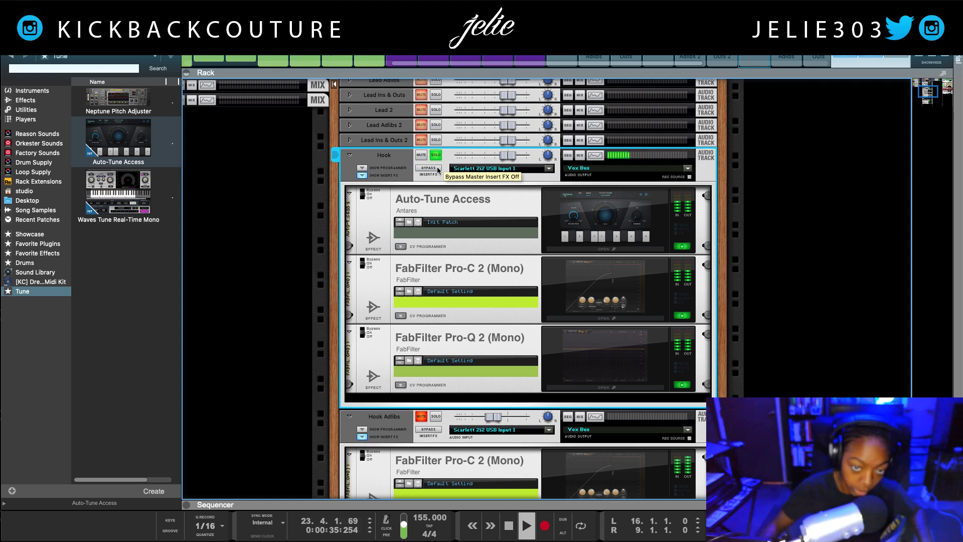
{"action": "key", "text": "KP_1"}
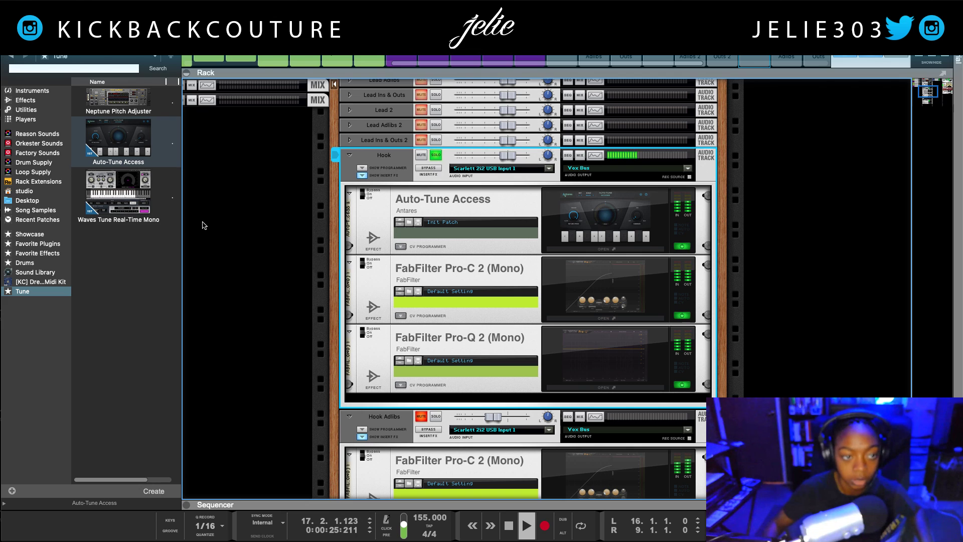
{"action": "key", "text": "space"}
Add Neptune Pitch Adjuster above Auto-Tune Access on the Hook track and set its scale to Natural Minor with root F.
{"action": "left_click_drag", "start_coordinate": [118, 99], "coordinate": [452, 201]}
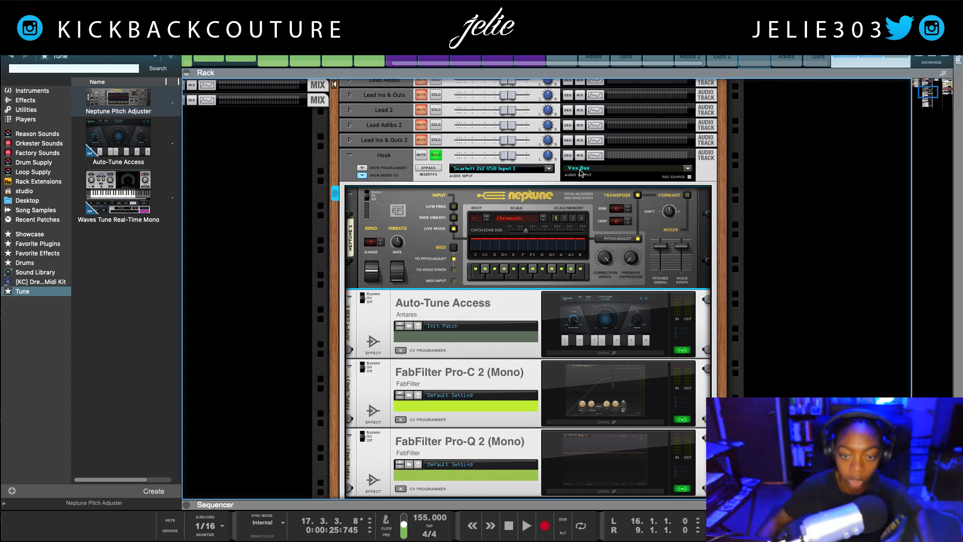
{"action": "left_click", "coordinate": [512, 219]}
{"action": "left_click", "coordinate": [522, 236]}
{"action": "left_click", "coordinate": [477, 219]}
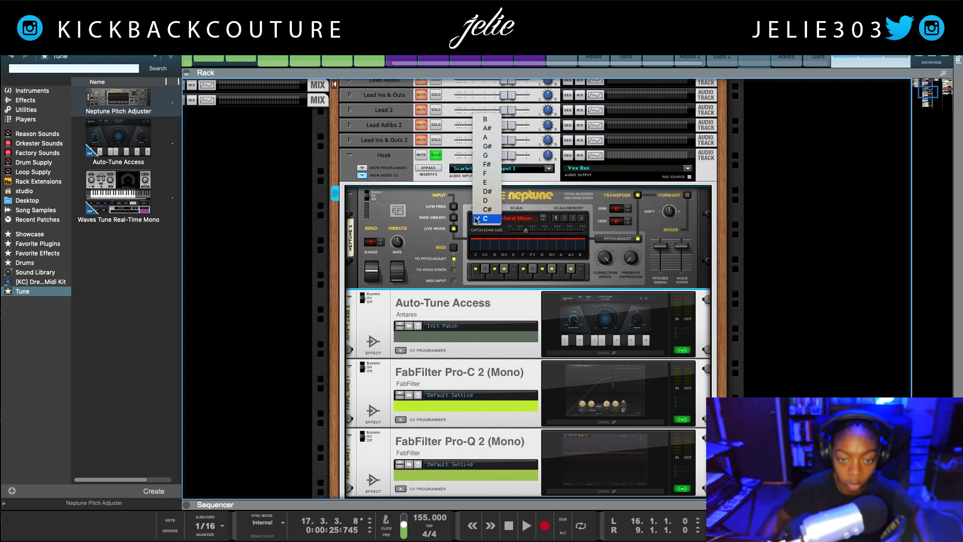
{"action": "left_click", "coordinate": [496, 171]}
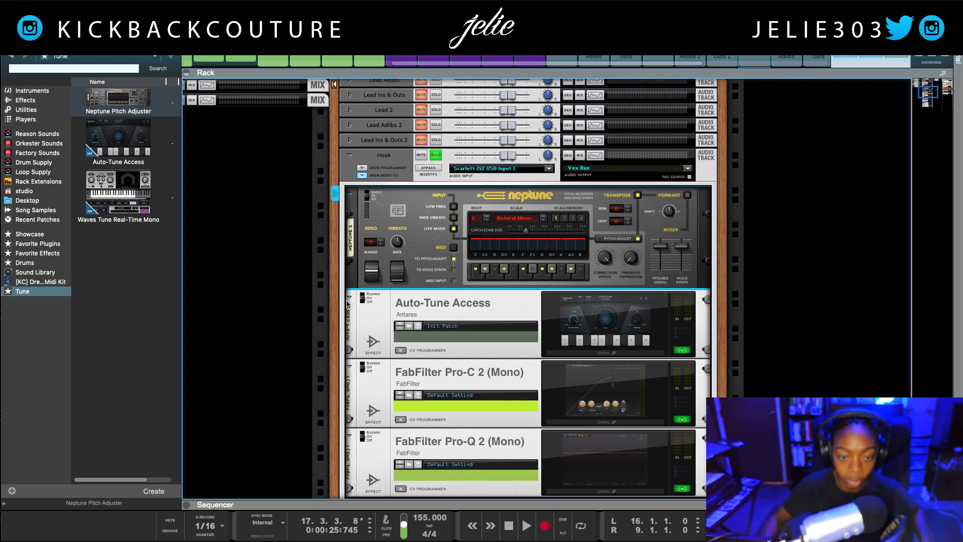
Compare the hook with only Neptune active against only Auto-Tune Access active, leaving Neptune bypassed and replaying from bar 16.
{"action": "left_click", "coordinate": [681, 350]}
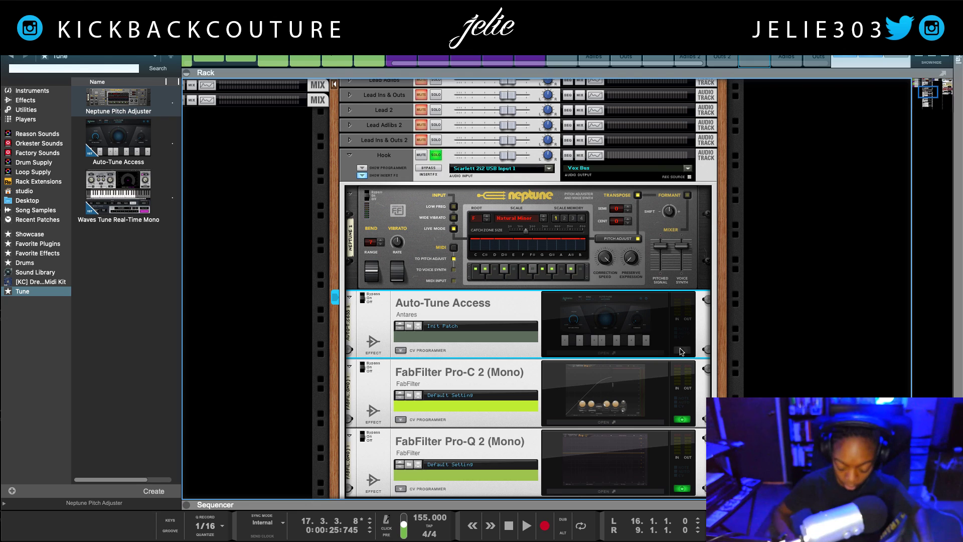
{"action": "key", "text": "space"}
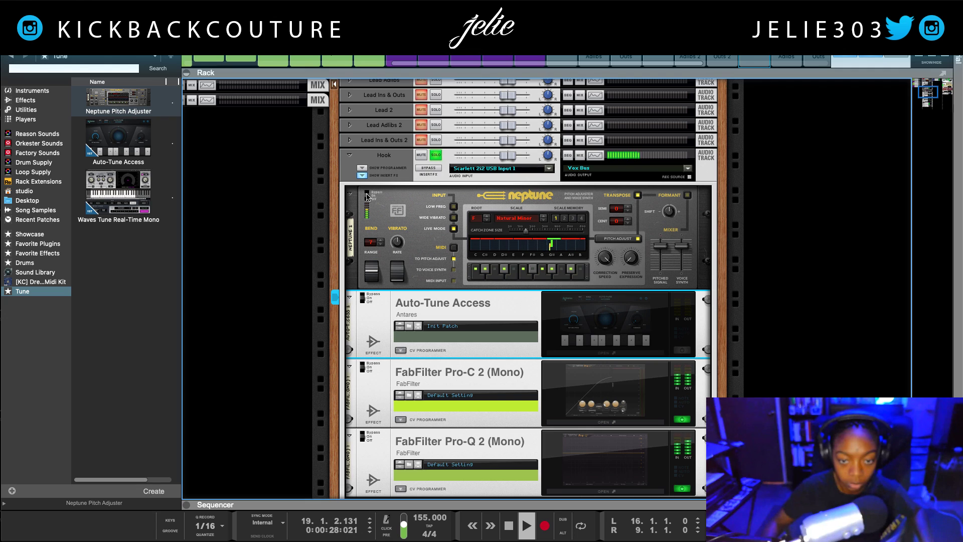
{"action": "key", "text": "space"}
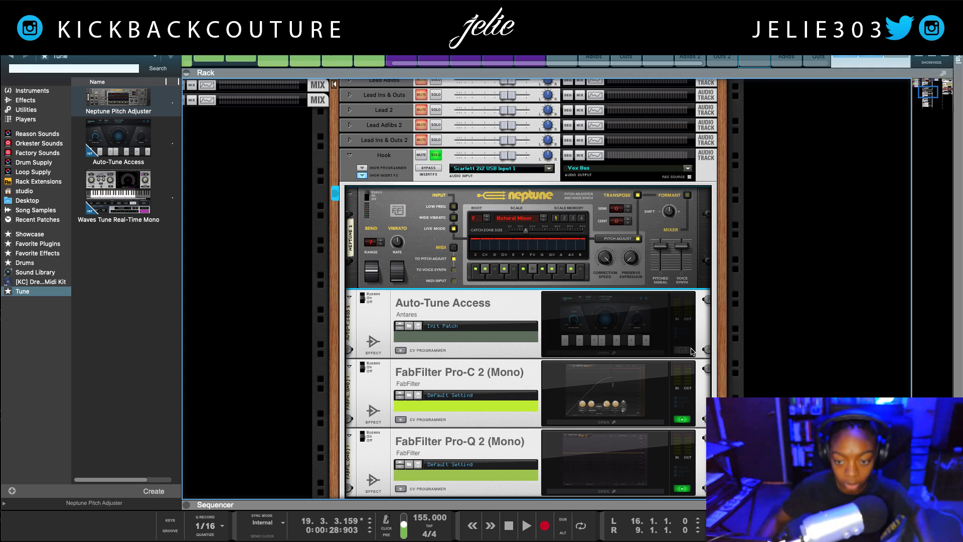
{"action": "left_click", "coordinate": [686, 352]}
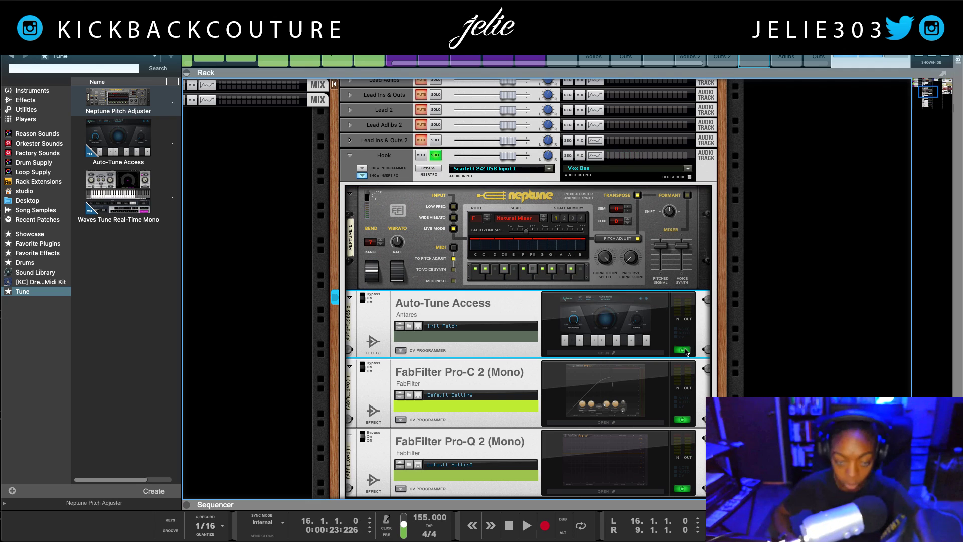
{"action": "key", "text": "space"}
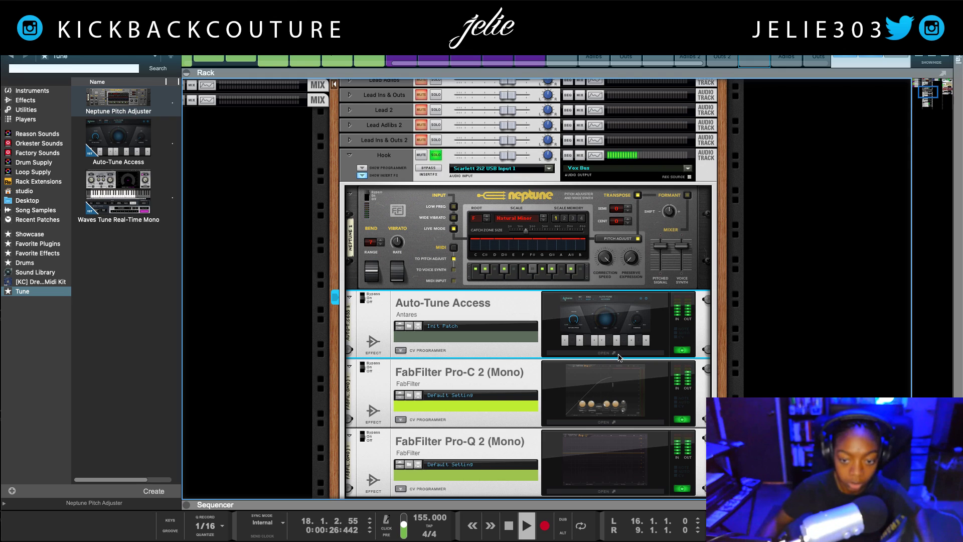
Audition Auto-Tune Access's Humanize at Max during hook playback, return it to Off, and close the plug-in window.
{"action": "left_click", "coordinate": [531, 346]}
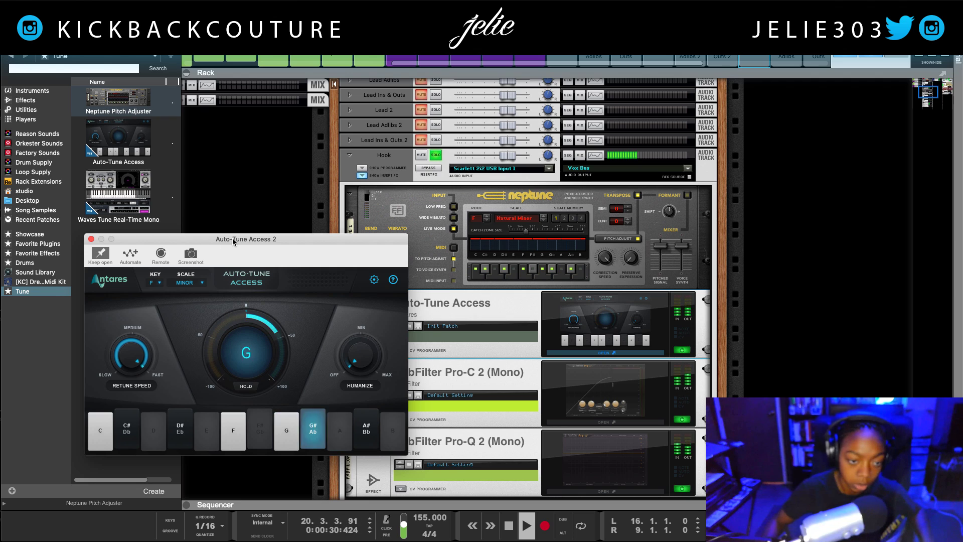
{"action": "left_click_drag", "start_coordinate": [233, 241], "coordinate": [203, 187]}
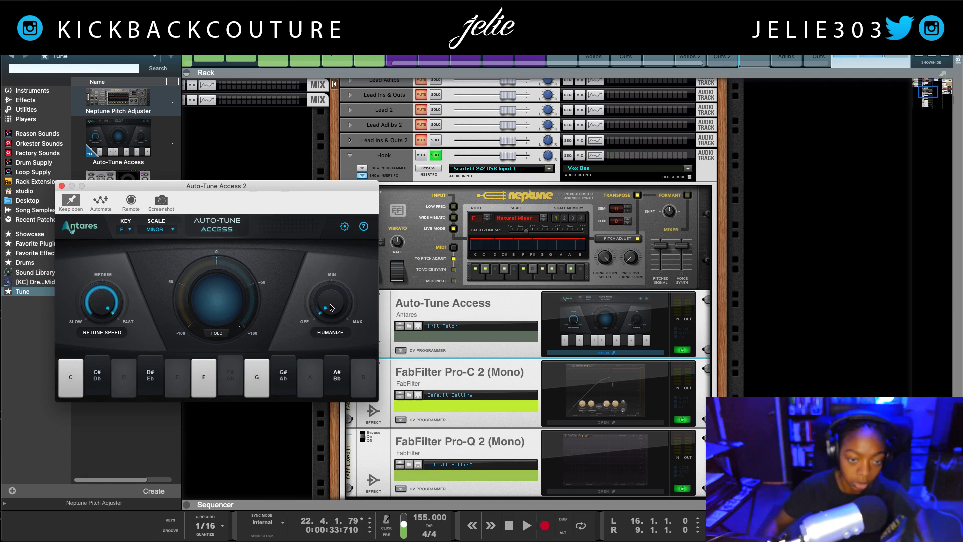
{"action": "left_click_drag", "start_coordinate": [345, 317], "coordinate": [353, 320]}
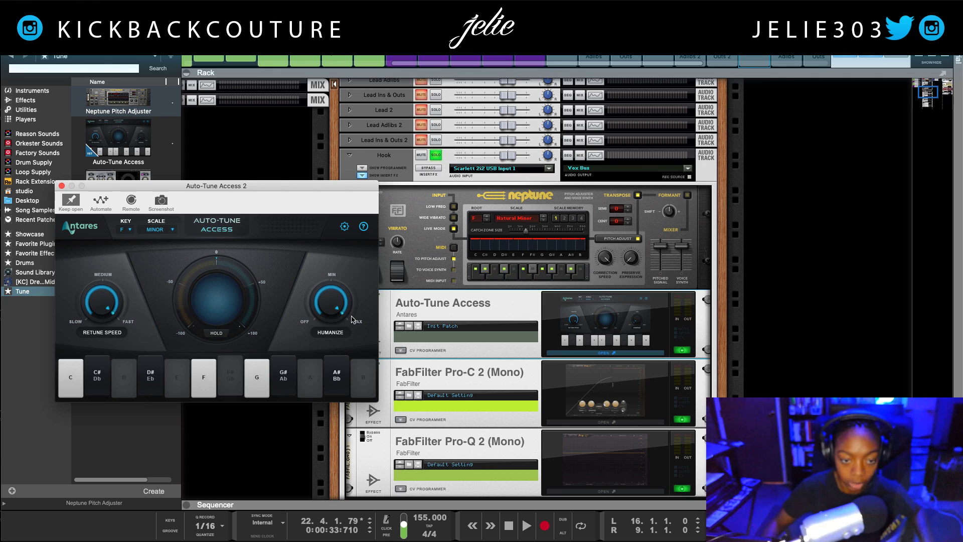
{"action": "key", "text": "space"}
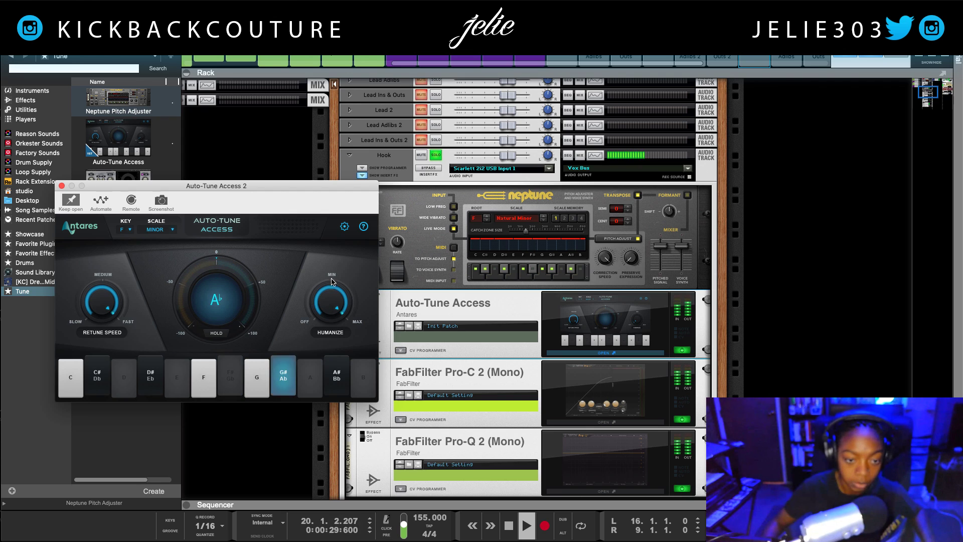
{"action": "left_click_drag", "start_coordinate": [334, 306], "coordinate": [304, 324]}
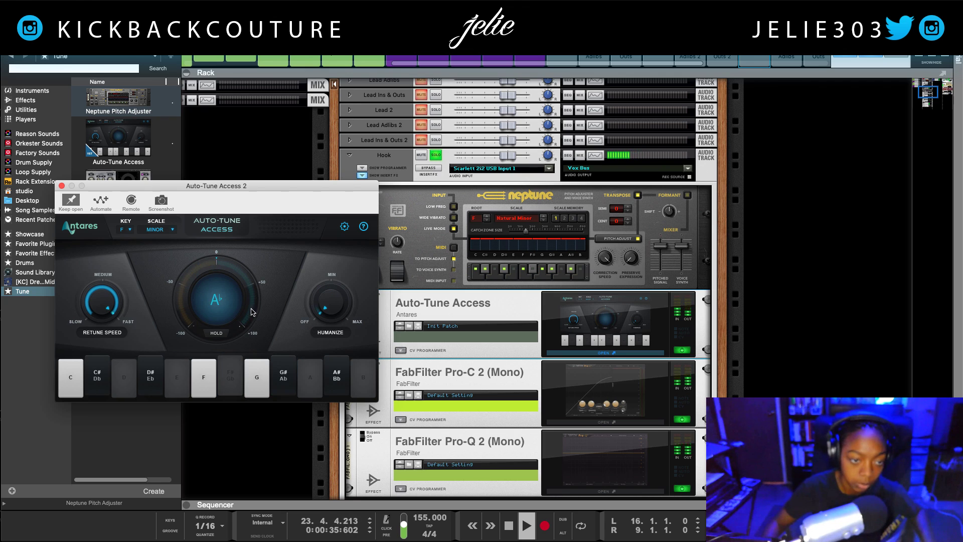
{"action": "key", "text": "space"}
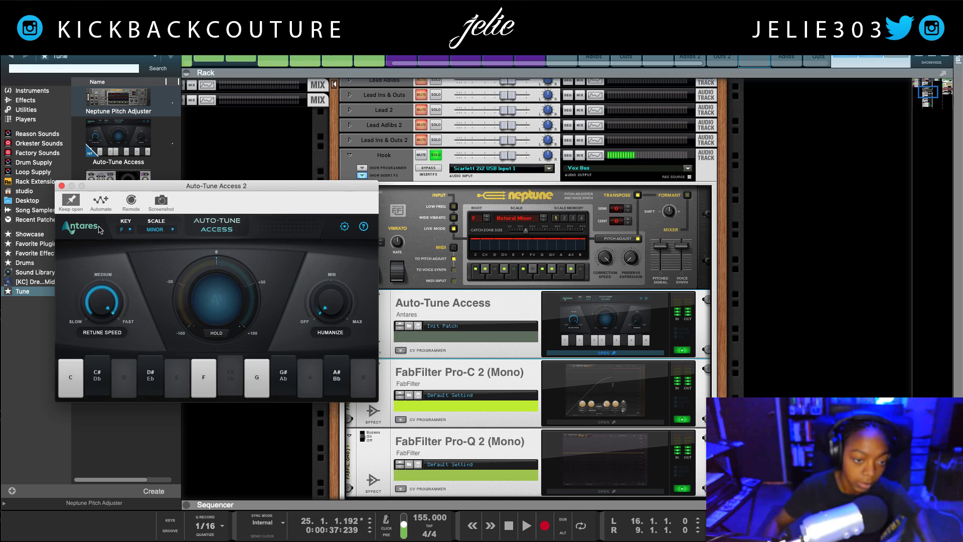
{"action": "left_click", "coordinate": [62, 186]}
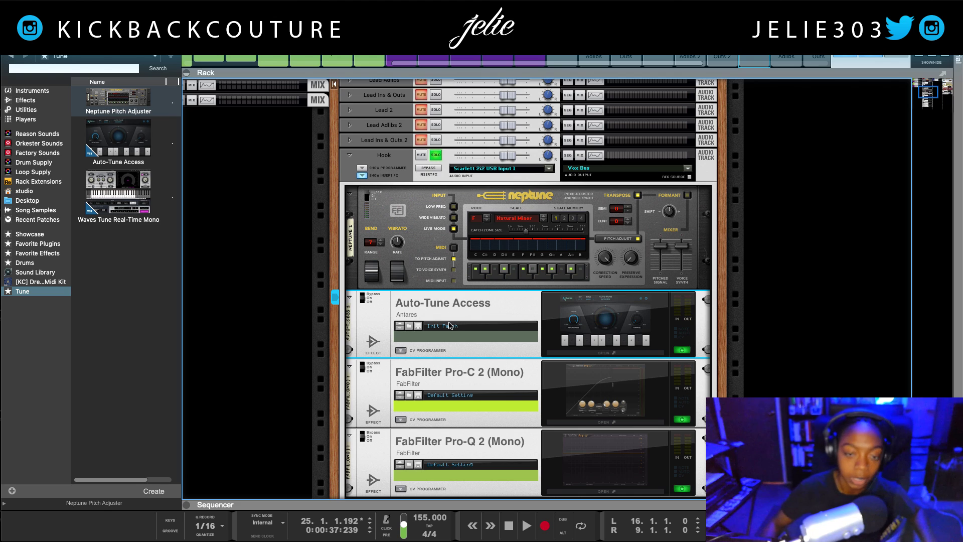
Add Waves Tune Real-Time below Auto-Tune Access on the Hook track and turn Auto-Tune Access off.
{"action": "scroll", "coordinate": [450, 326], "scroll_direction": "down", "scroll_amount": 1}
{"action": "left_click_drag", "start_coordinate": [149, 211], "coordinate": [444, 359]}
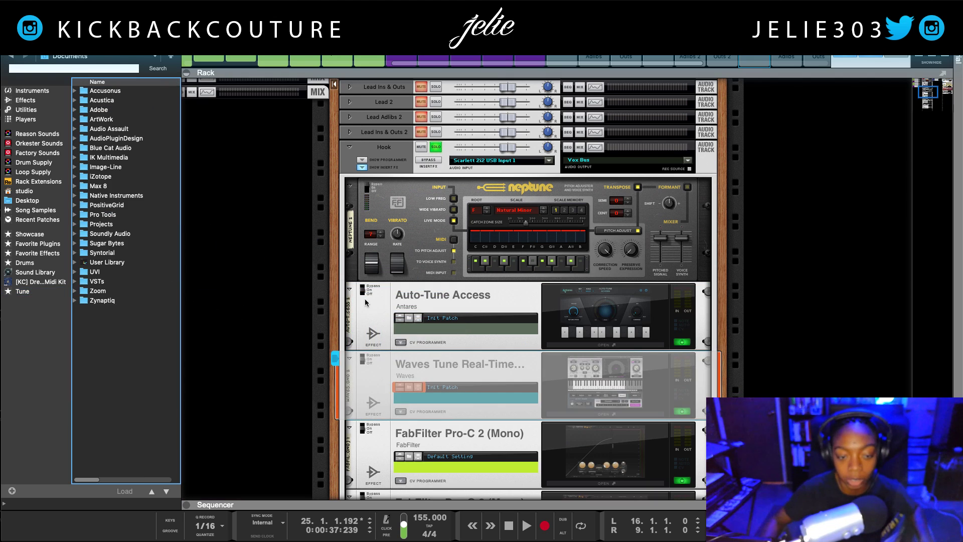
{"action": "left_click", "coordinate": [688, 344]}
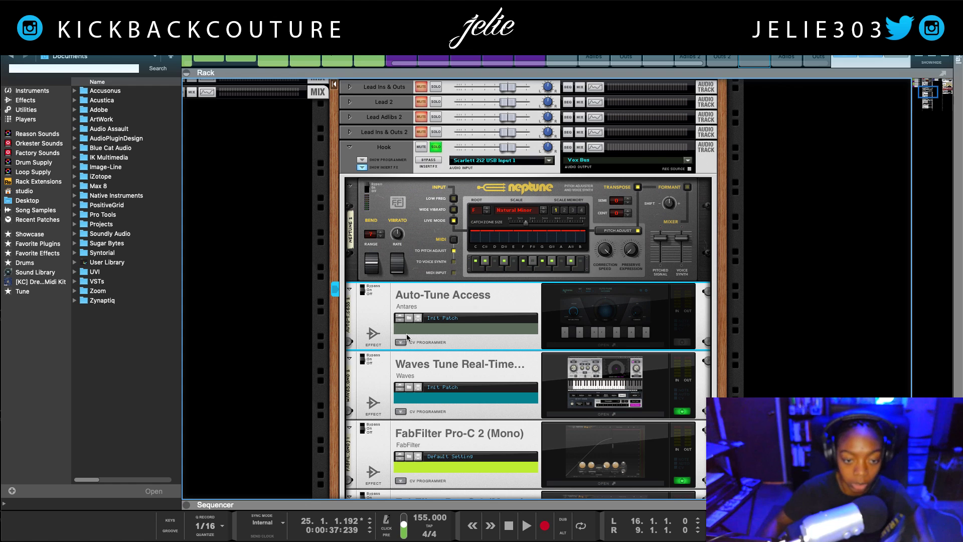
Set Waves Tune Real-Time to F Natural Minor with Note Transition and Speed both at 0.1 ms.
{"action": "scroll", "coordinate": [407, 338], "scroll_direction": "down", "scroll_amount": 1}
{"action": "left_click", "coordinate": [614, 405]}
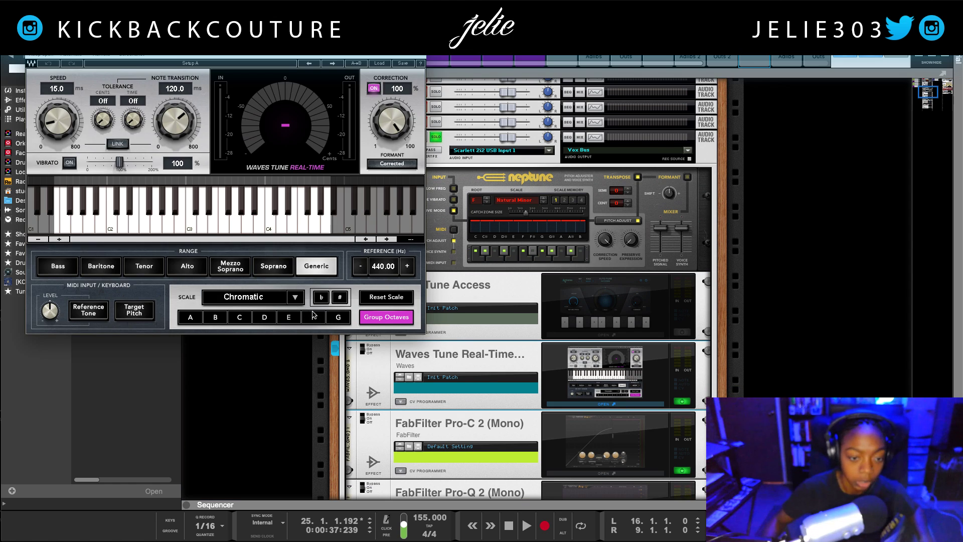
{"action": "left_click", "coordinate": [295, 298]}
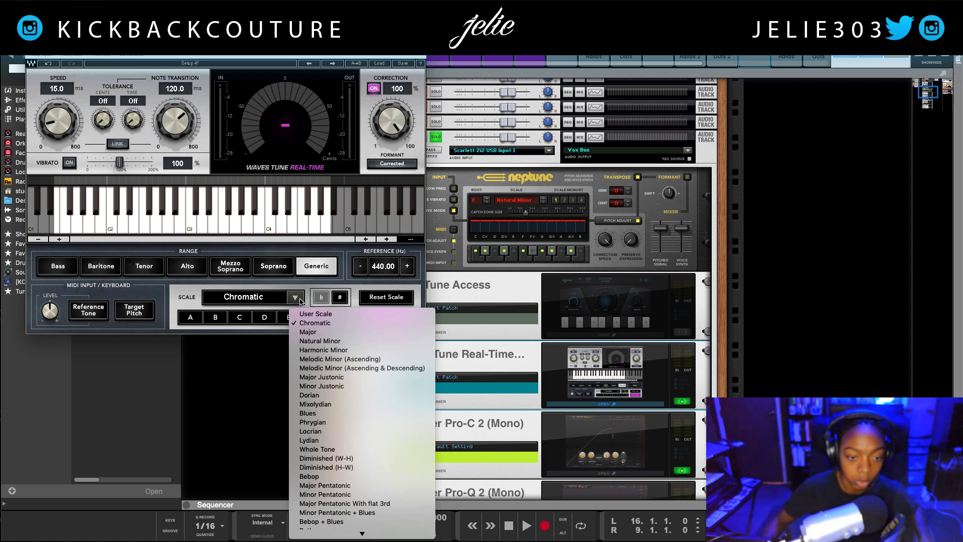
{"action": "left_click", "coordinate": [343, 343]}
{"action": "left_click_drag", "start_coordinate": [186, 135], "coordinate": [186, 191]}
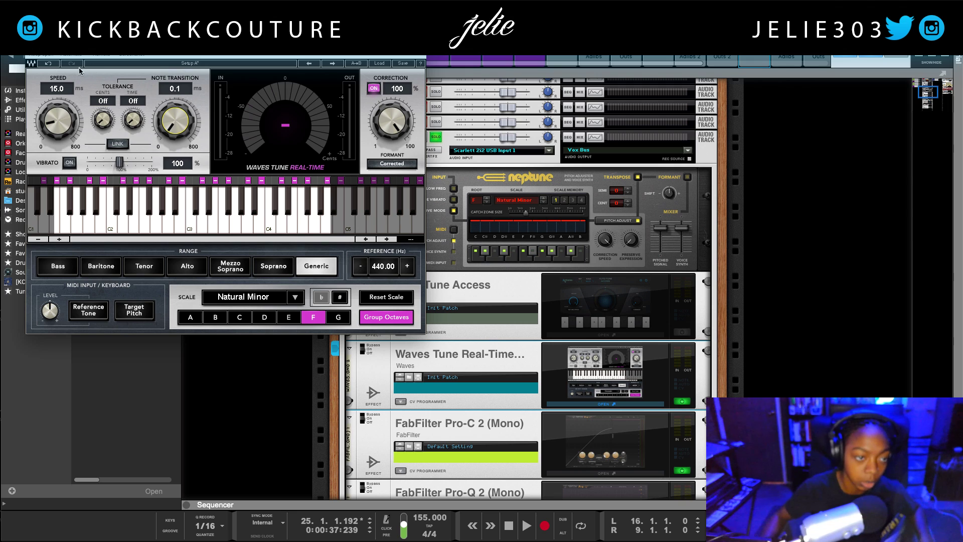
{"action": "left_click_drag", "start_coordinate": [73, 114], "coordinate": [73, 166]}
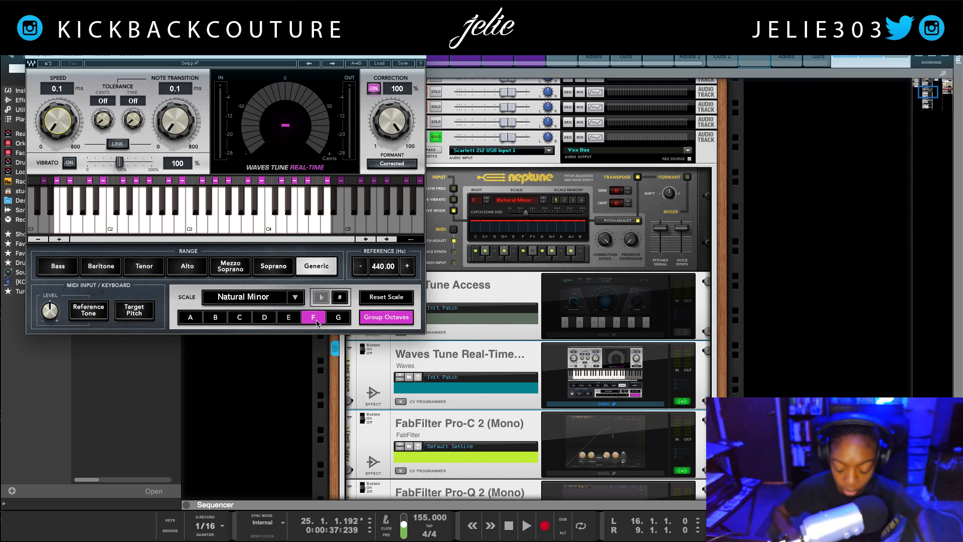
Play the hook from bar 16 through Waves Tune Real-Time and unsolo the Hook track to hear the full mix.
{"action": "key", "text": "space"}
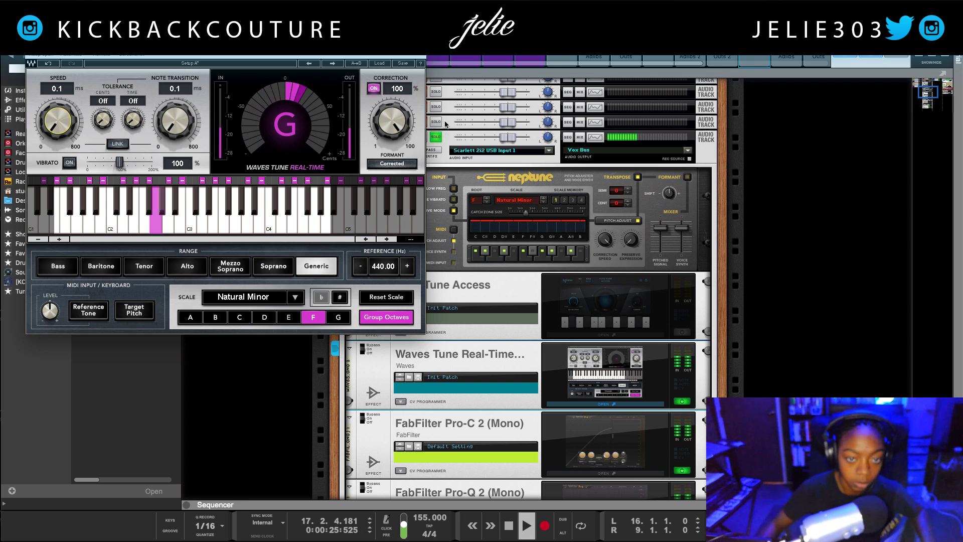
{"action": "left_click", "coordinate": [438, 136]}
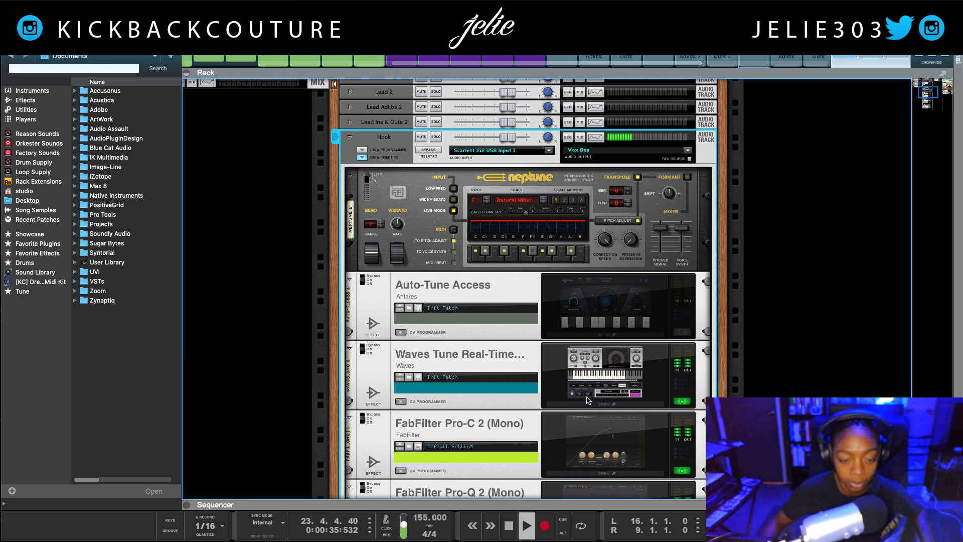
{"action": "key", "text": "space"}
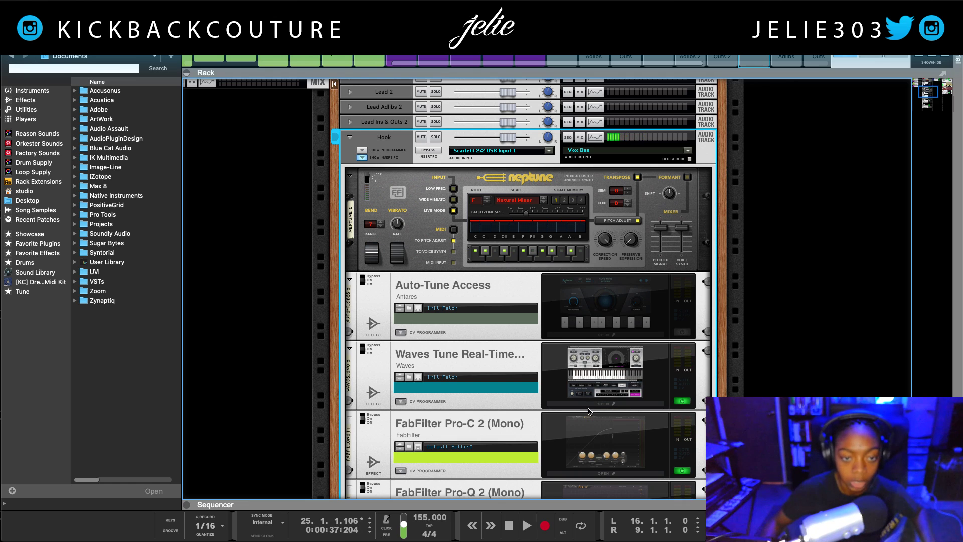
Turn Waves Tune Real-Time off, reactivate Neptune, and play the hook in the full mix.
{"action": "scroll", "coordinate": [516, 365], "scroll_direction": "down", "scroll_amount": 3}
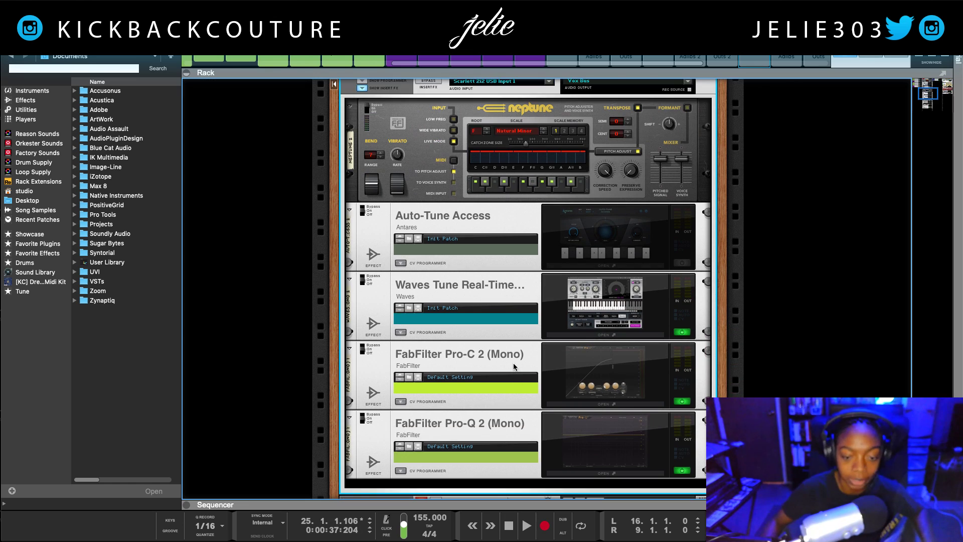
{"action": "scroll", "coordinate": [513, 373], "scroll_direction": "down", "scroll_amount": 2}
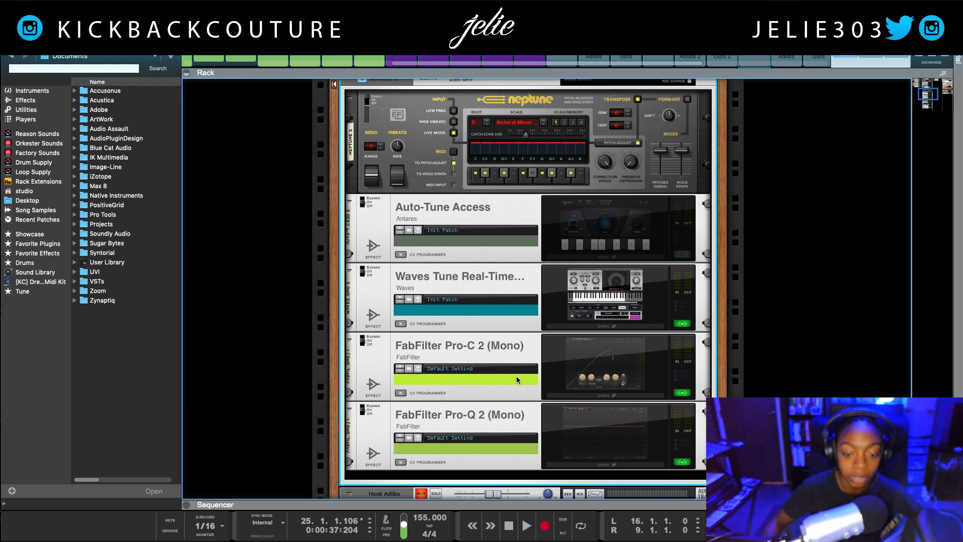
{"action": "scroll", "coordinate": [516, 373], "scroll_direction": "up", "scroll_amount": 2}
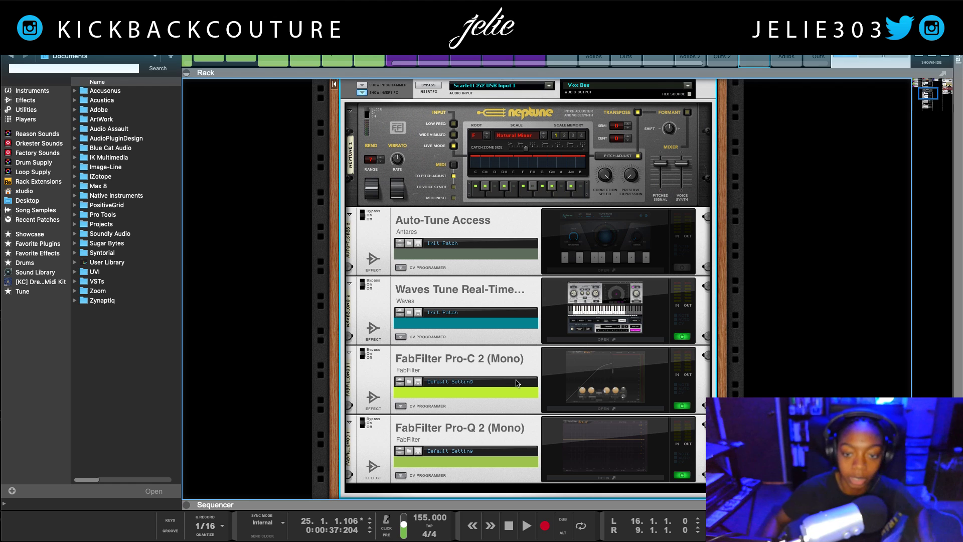
{"action": "scroll", "coordinate": [515, 377], "scroll_direction": "up", "scroll_amount": 3}
{"action": "scroll", "coordinate": [505, 360], "scroll_direction": "up", "scroll_amount": 3}
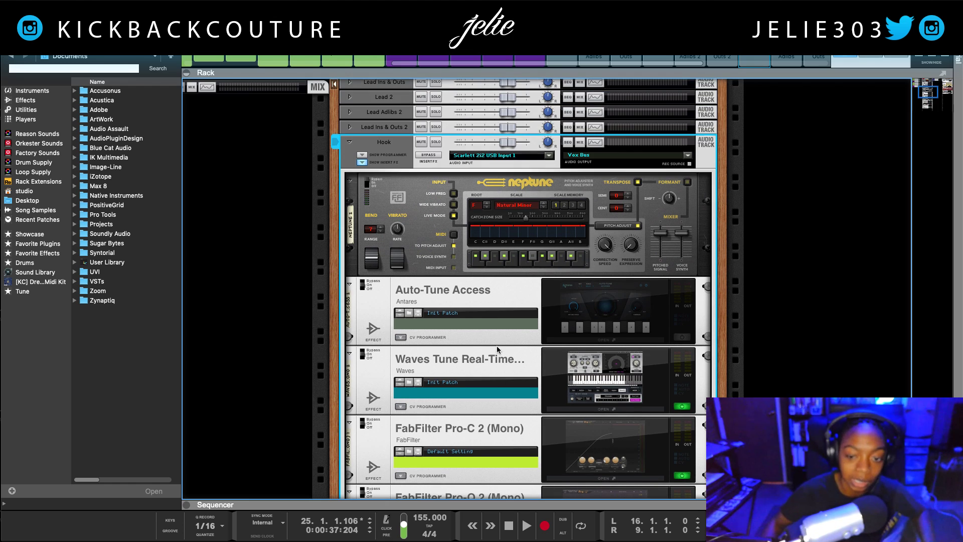
{"action": "left_click", "coordinate": [681, 407]}
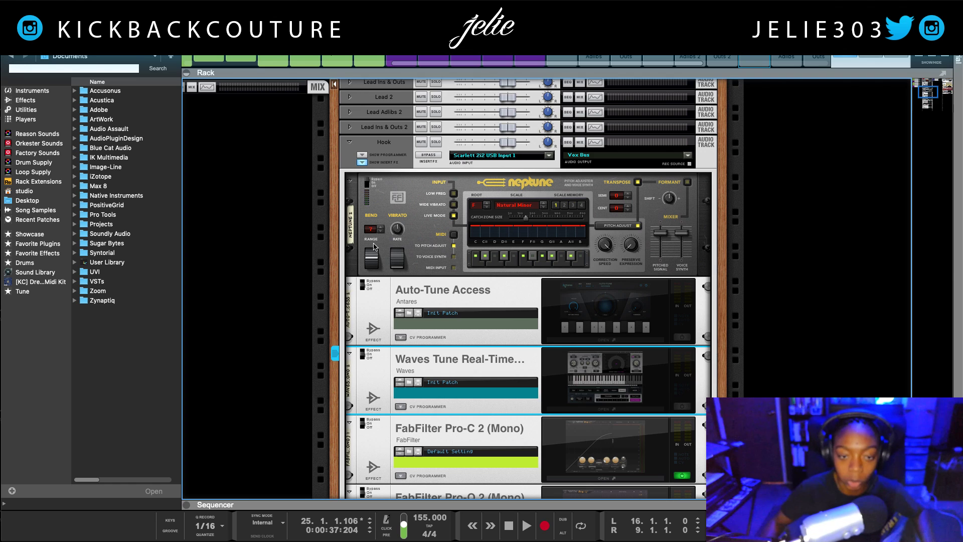
{"action": "left_click", "coordinate": [370, 185]}
{"action": "key", "text": "space"}
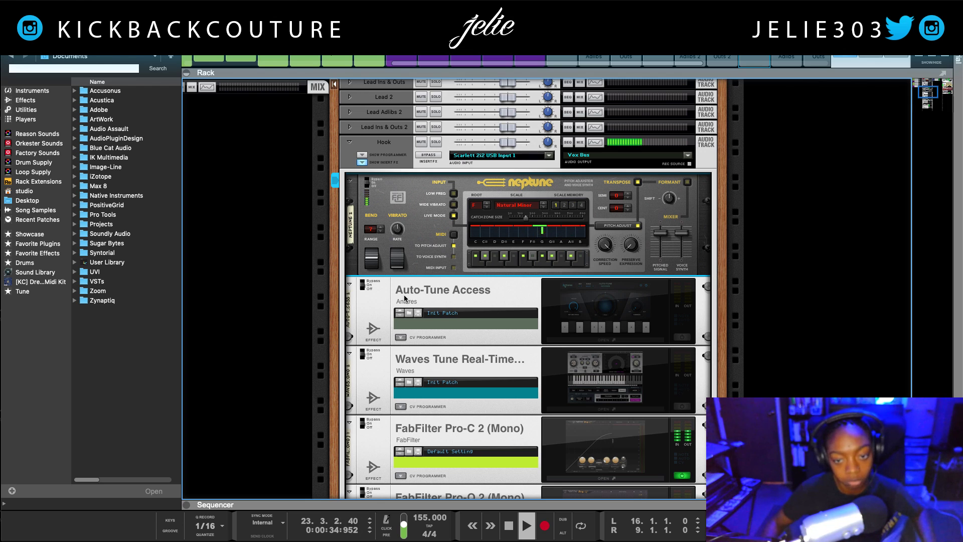
{"action": "key", "text": "space"}
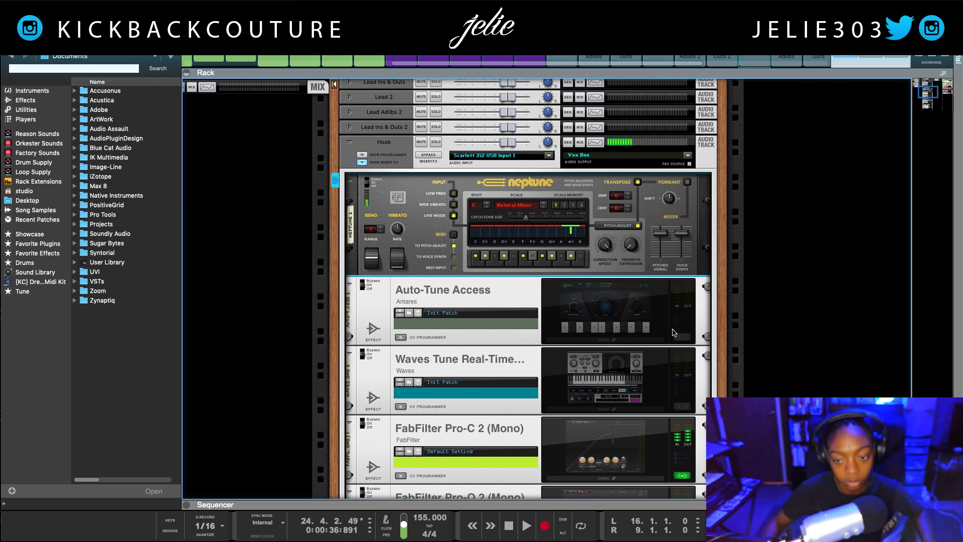
Bypass Neptune, turn Auto-Tune Access back on, and replay the hook from bar 16 with its plug-in window open.
{"action": "left_click", "coordinate": [564, 313]}
{"action": "left_click", "coordinate": [365, 183]}
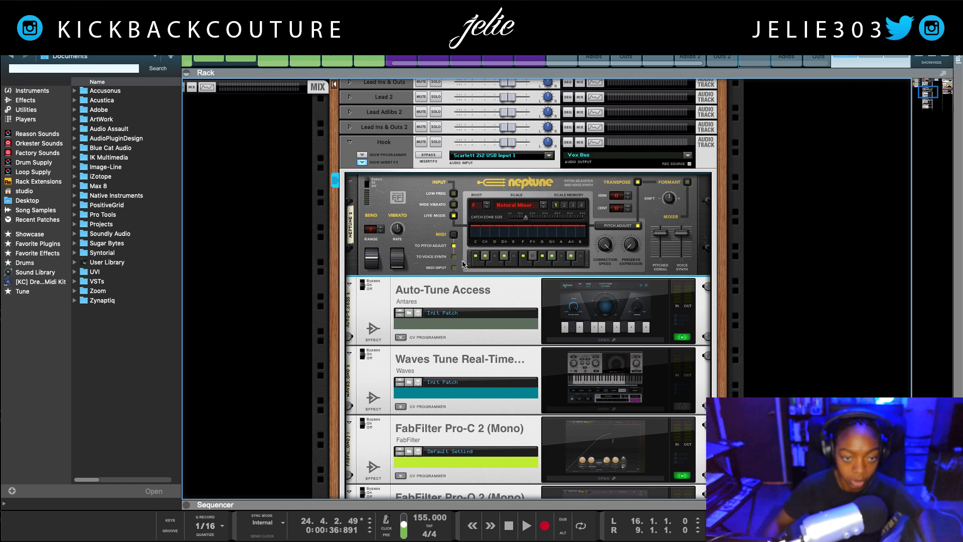
{"action": "key", "text": "space"}
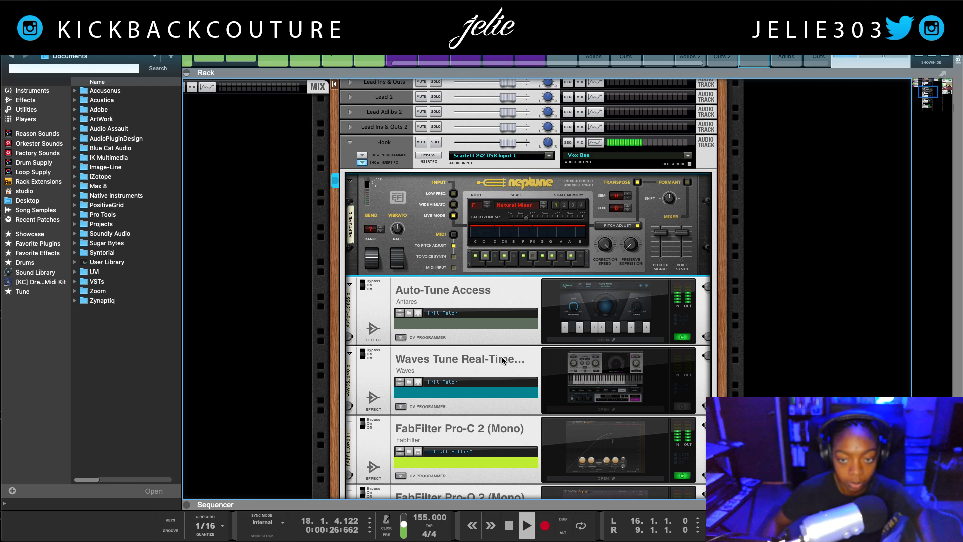
{"action": "left_click", "coordinate": [599, 343]}
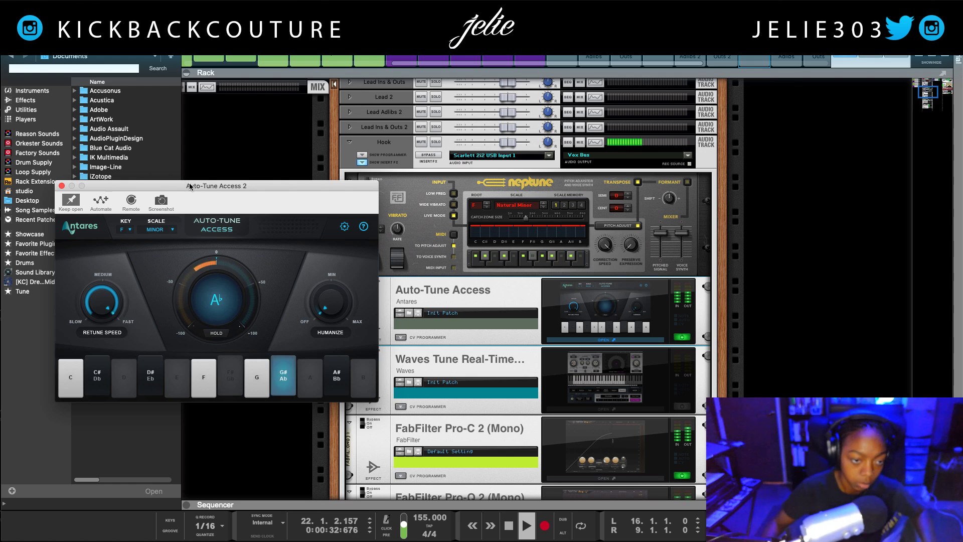
{"action": "left_click_drag", "start_coordinate": [189, 186], "coordinate": [170, 83]}
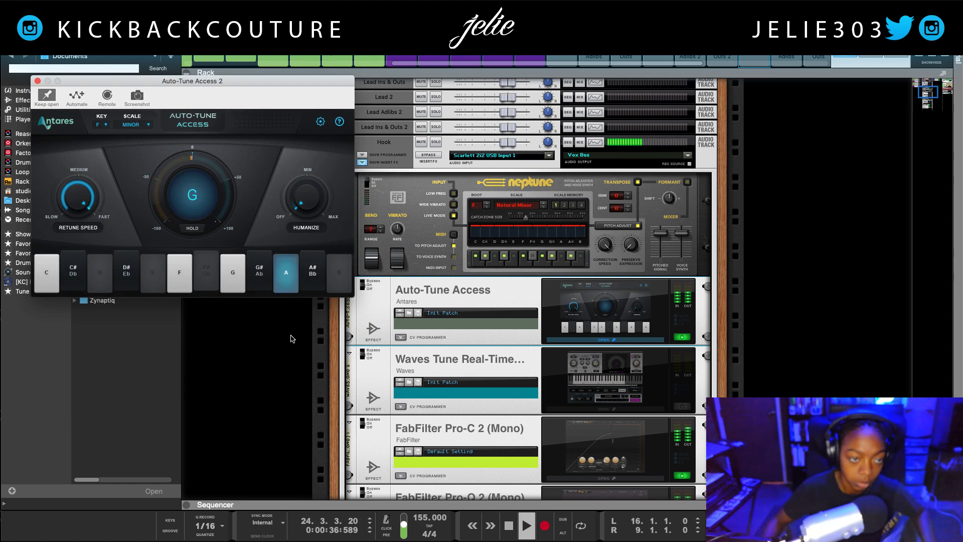
Turn Waves Tune Real-Time on with its plug-in window open, bypass Auto-Tune Access, and replay the hook from bar 16.
{"action": "key", "text": "space"}
{"action": "scroll", "coordinate": [620, 428], "scroll_direction": "down", "scroll_amount": 1}
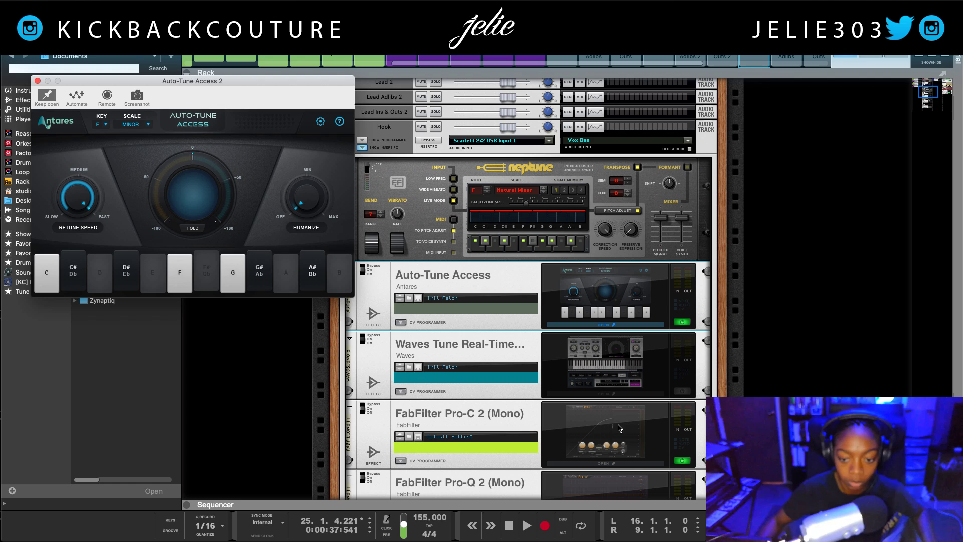
{"action": "left_click", "coordinate": [681, 393]}
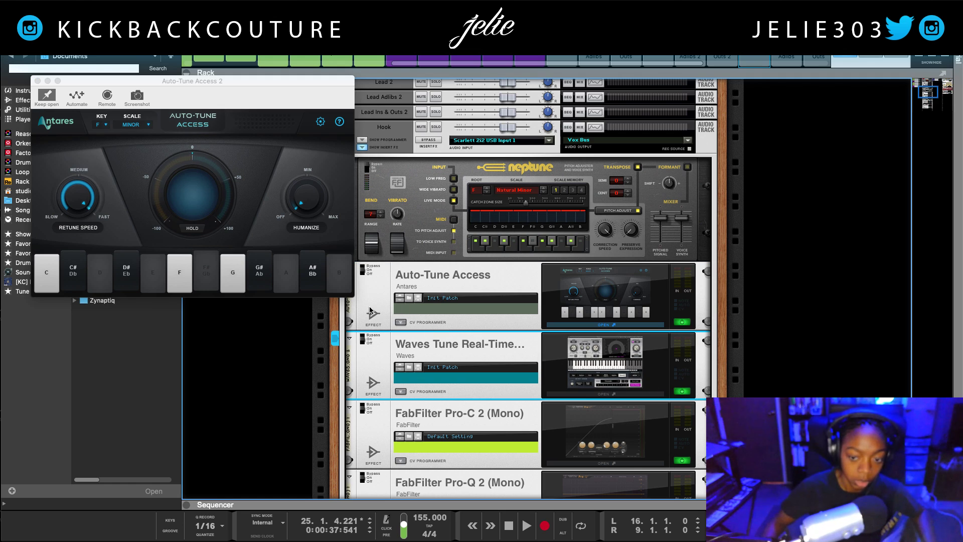
{"action": "left_click", "coordinate": [583, 394]}
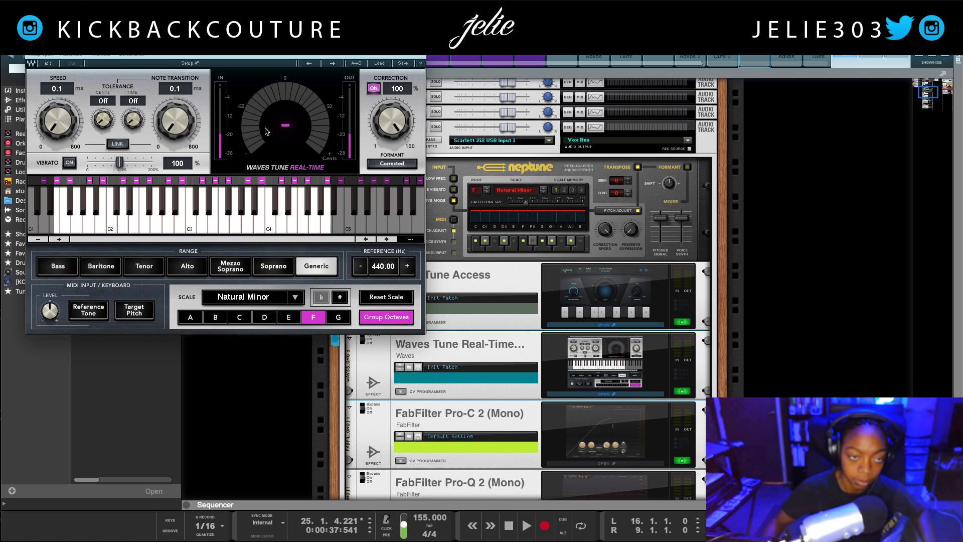
{"action": "left_click_drag", "start_coordinate": [117, 58], "coordinate": [547, 151]}
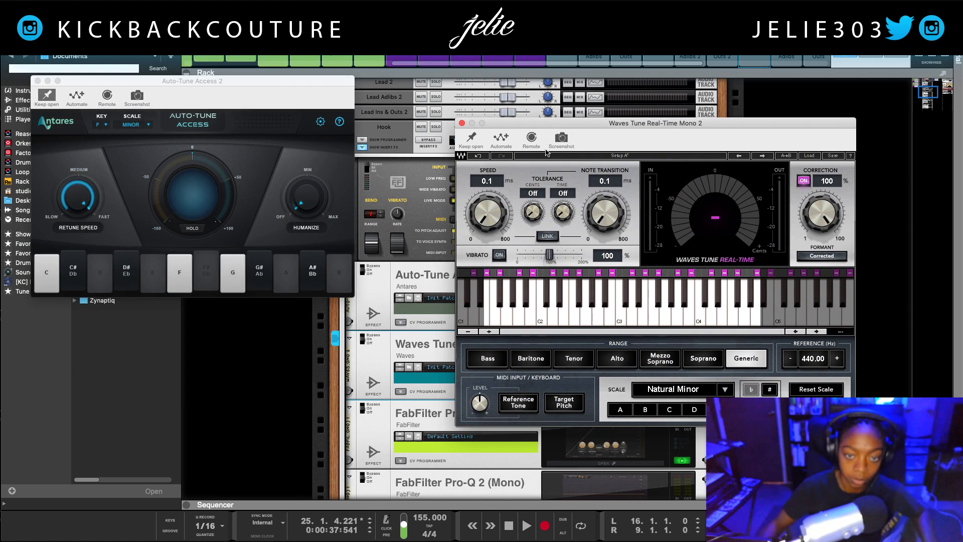
{"action": "left_click", "coordinate": [362, 270]}
{"action": "key", "text": "space"}
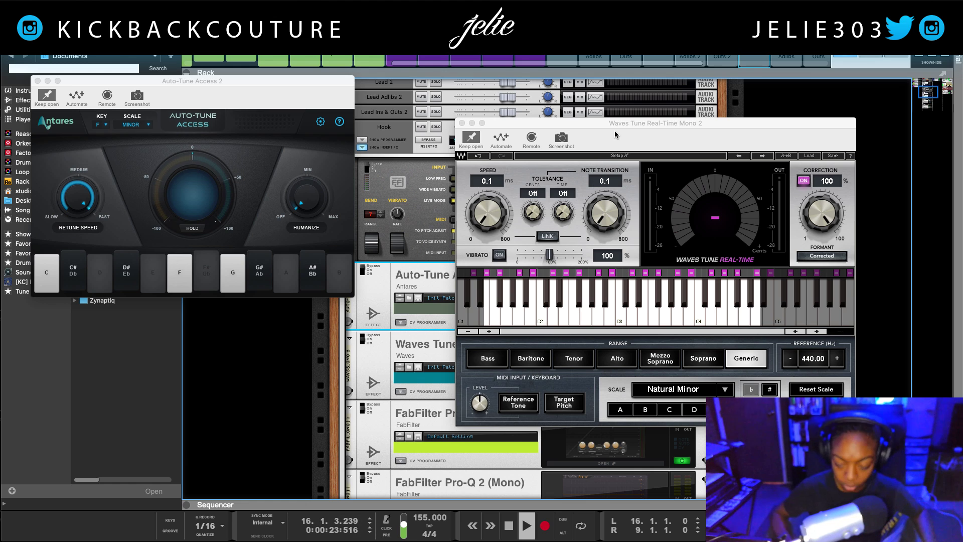
{"action": "left_click_drag", "start_coordinate": [613, 127], "coordinate": [547, 133]}
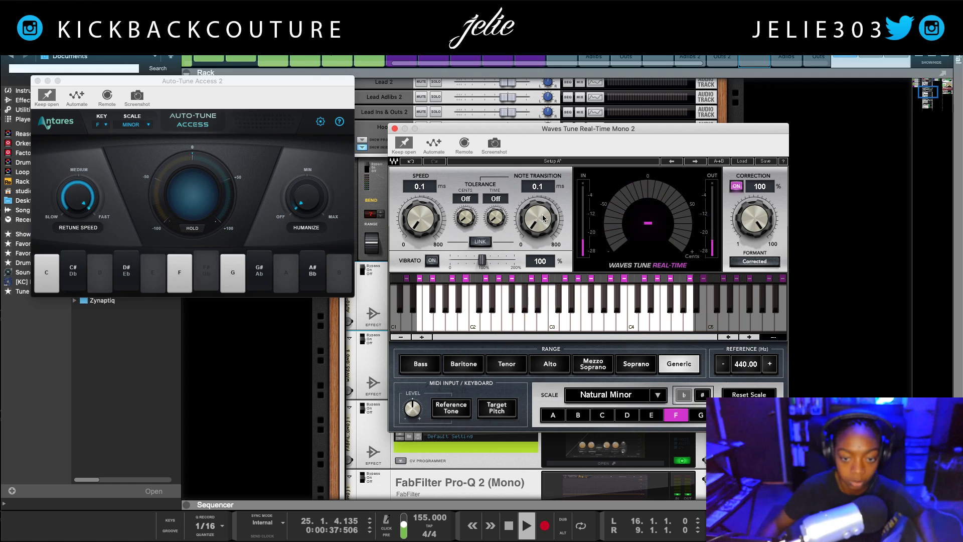
{"action": "key", "text": "space"}
Close the Waves Tune Real-Time and Auto-Tune Access plug-in windows to expose the Hook track's effects chain.
{"action": "left_click", "coordinate": [395, 128]}
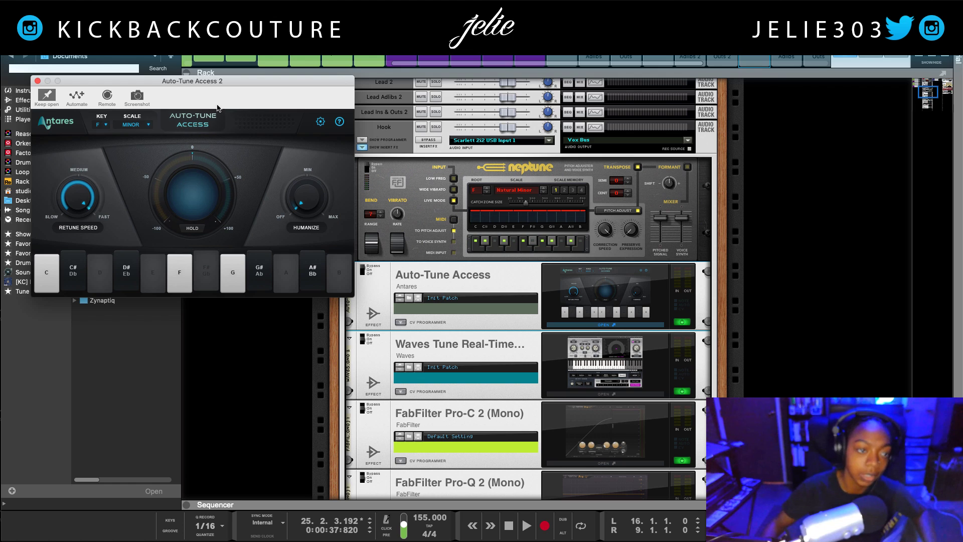
{"action": "left_click", "coordinate": [37, 81]}
{"action": "scroll", "coordinate": [522, 450], "scroll_direction": "down", "scroll_amount": 2}
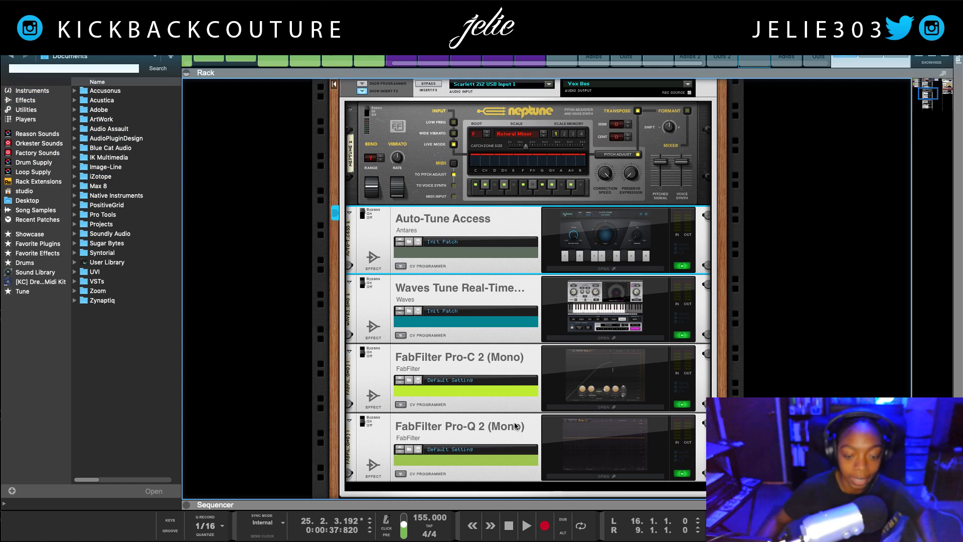
{"action": "scroll", "coordinate": [532, 419], "scroll_direction": "down", "scroll_amount": 1}
{"action": "scroll", "coordinate": [553, 414], "scroll_direction": "up", "scroll_amount": 3}
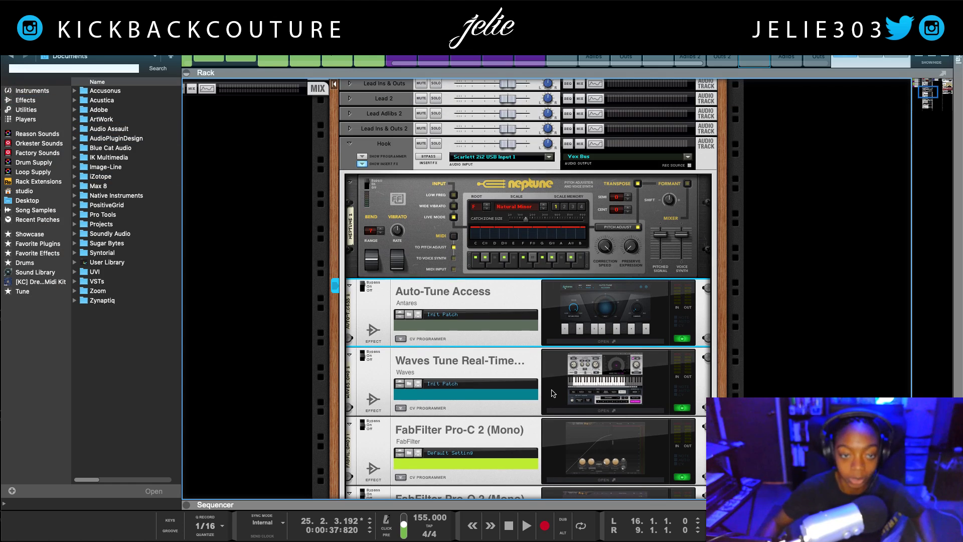
Bypass Waves Tune Real-Time and Auto-Tune Access, reactivate Neptune, and play the hook from bar 16.
{"action": "left_click", "coordinate": [382, 354]}
{"action": "left_click", "coordinate": [374, 298]}
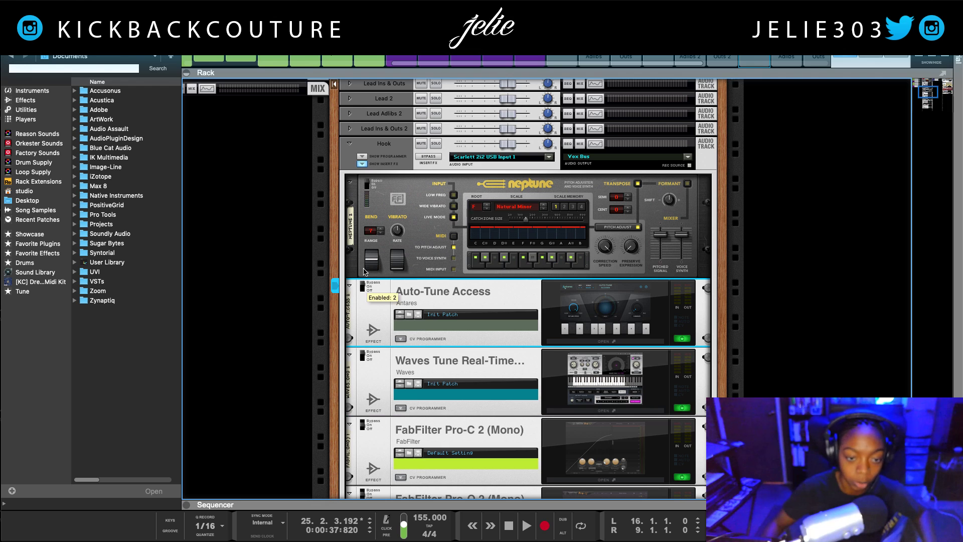
{"action": "left_click", "coordinate": [369, 186]}
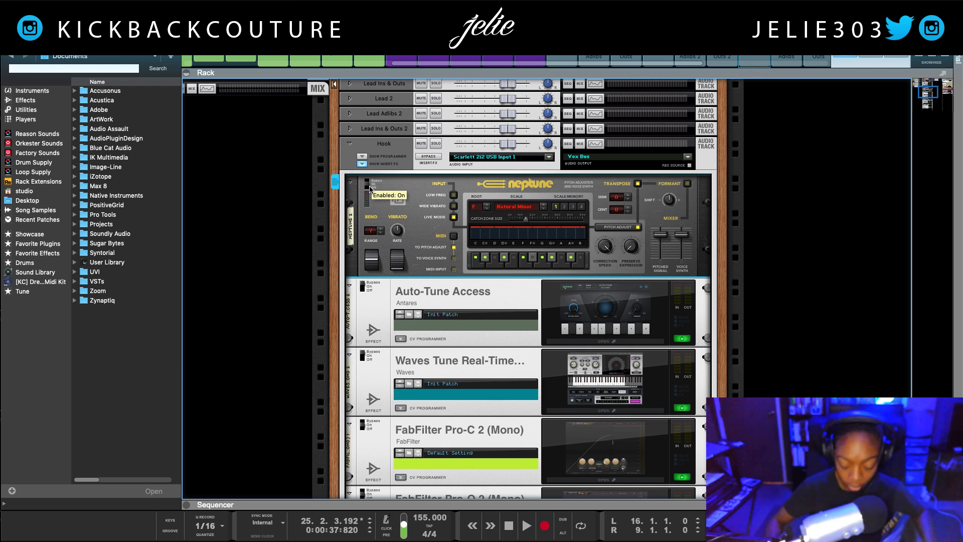
{"action": "key", "text": "space"}
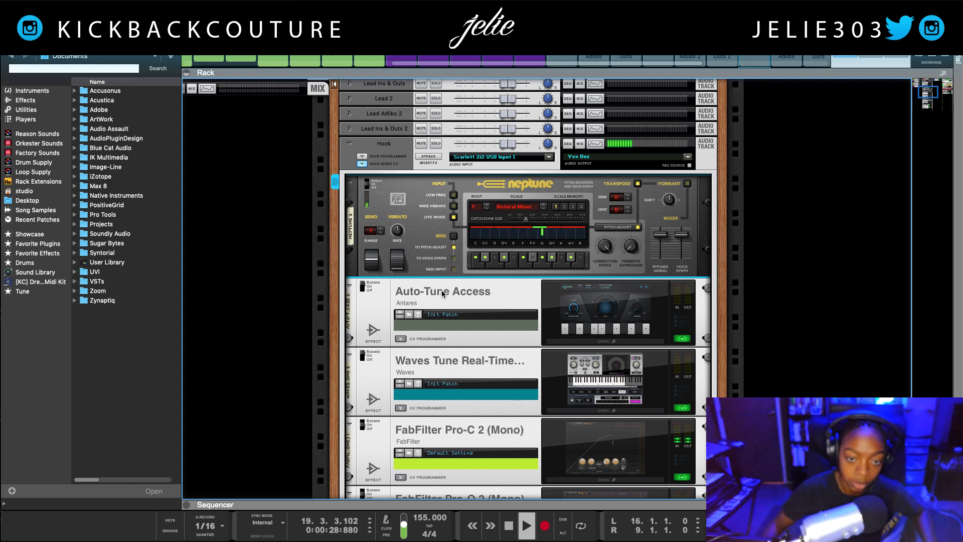
Stop playback, switch the Hook track from Neptune to Auto-Tune Access, and replay the hook from bar 16.
{"action": "key", "text": "space"}
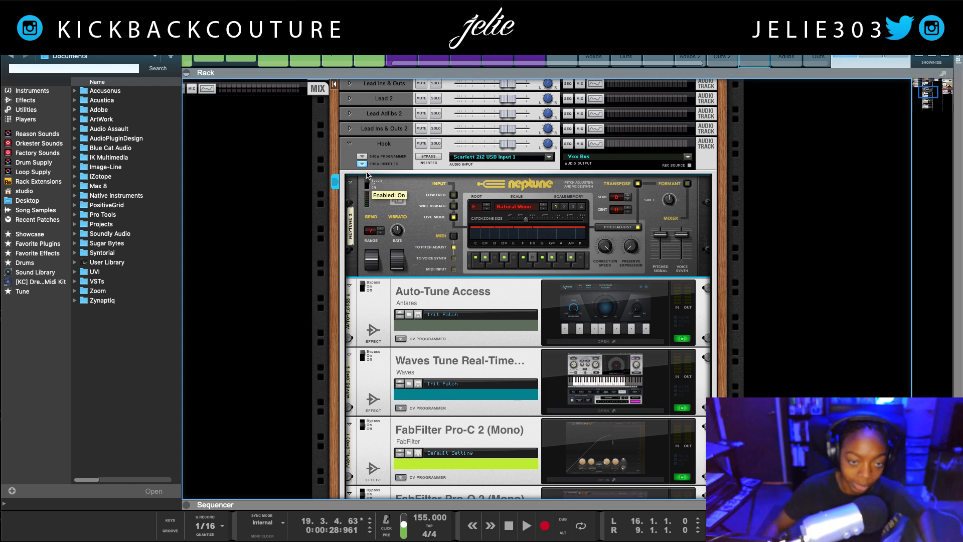
{"action": "left_click", "coordinate": [366, 289]}
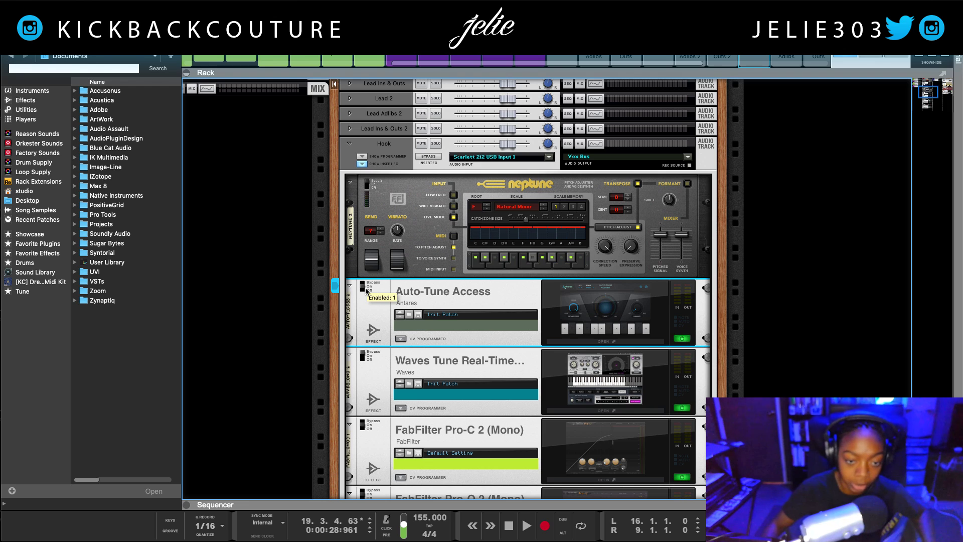
{"action": "key", "text": "space"}
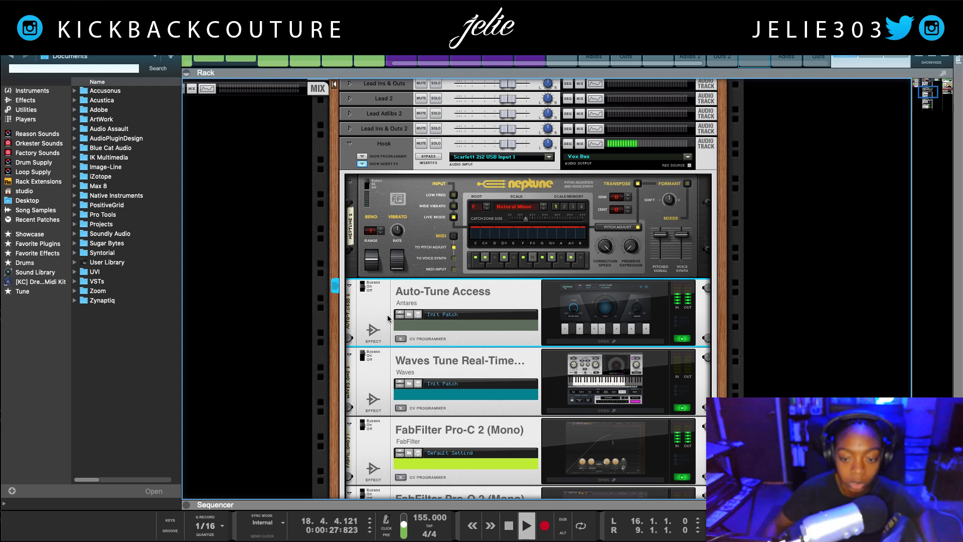
Compare the hook by toggling Waves Tune Real-Time and Auto-Tune Access during playback, then stop with both powered on.
{"action": "left_click", "coordinate": [365, 358]}
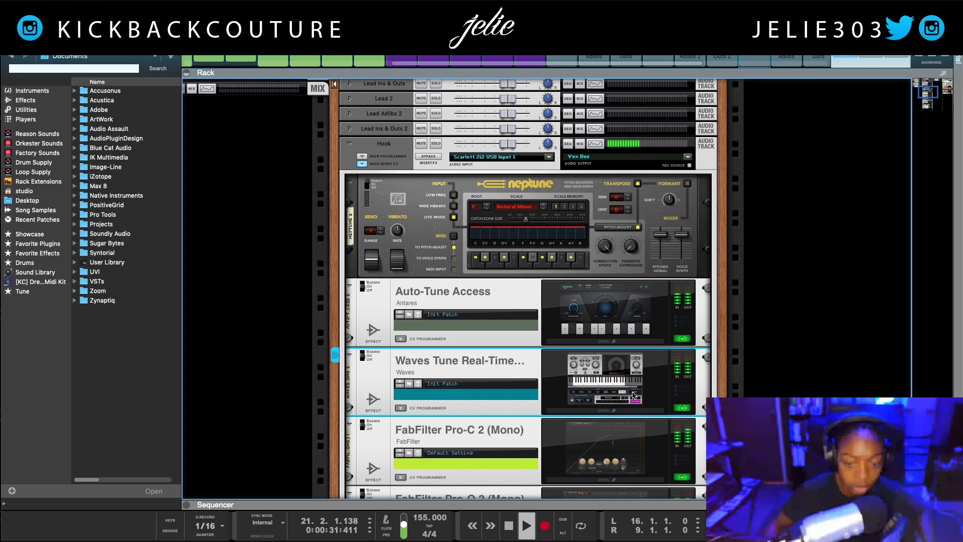
{"action": "left_click", "coordinate": [682, 407]}
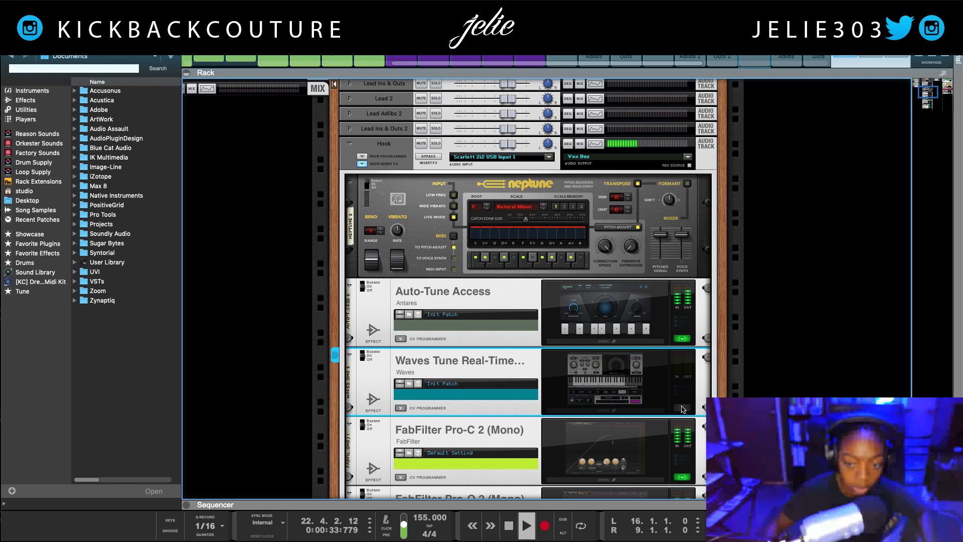
{"action": "left_click", "coordinate": [682, 408]}
{"action": "left_click", "coordinate": [682, 339]}
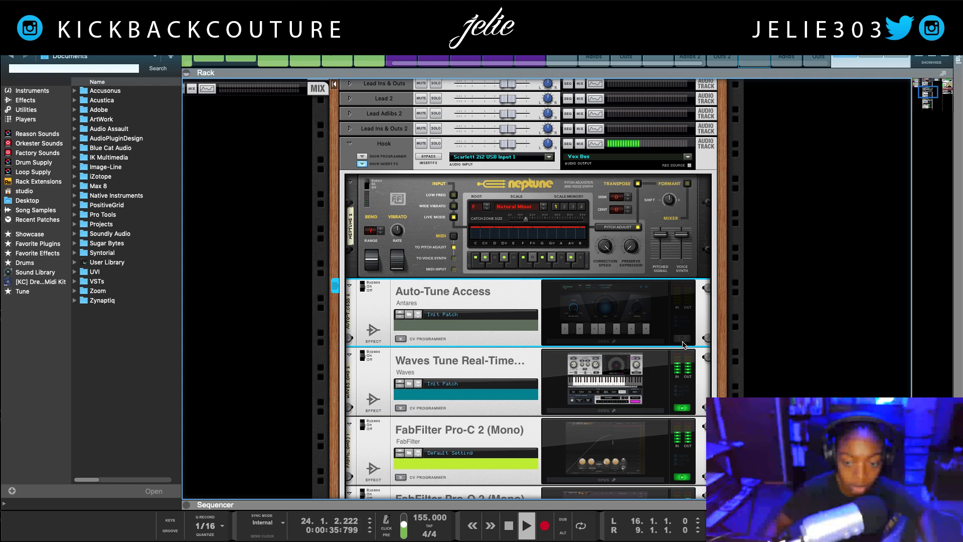
{"action": "key", "text": "space"}
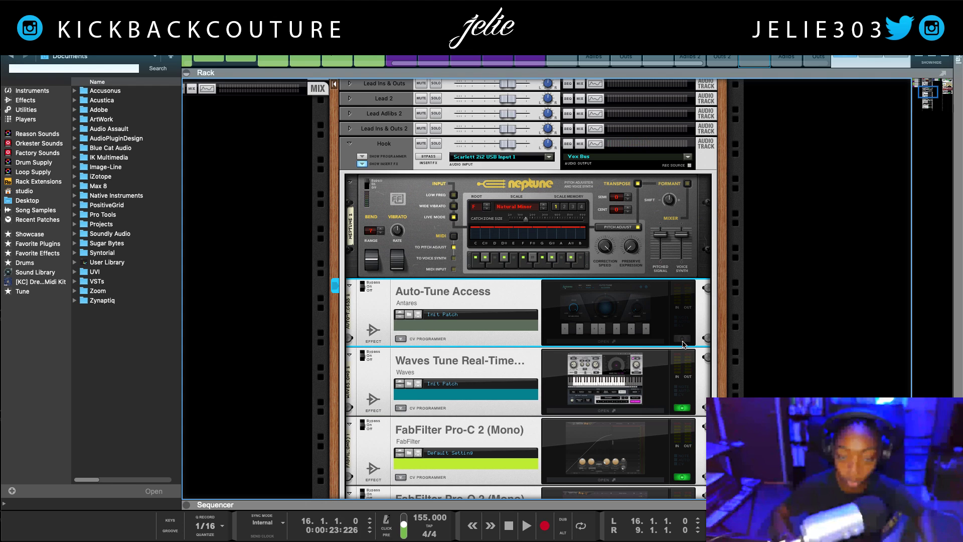
{"action": "left_click", "coordinate": [682, 339]}
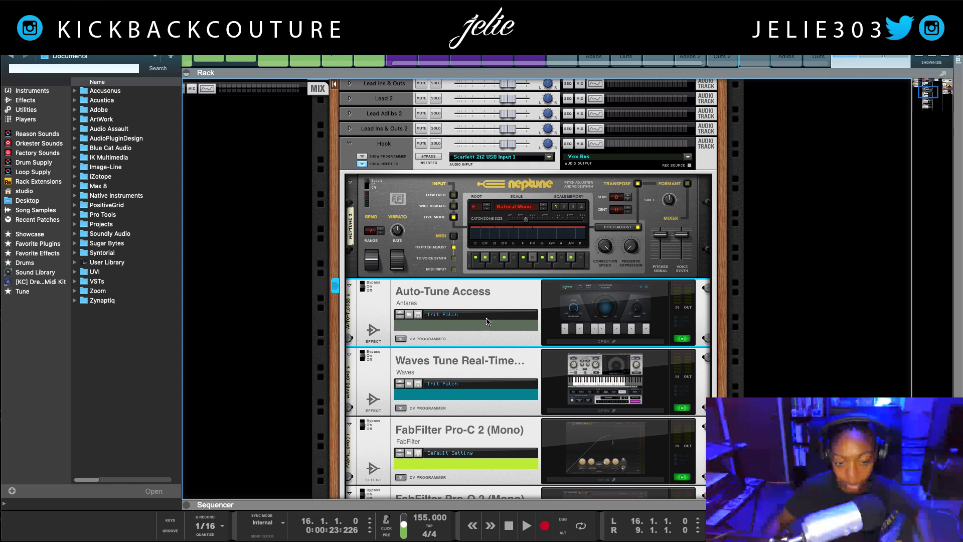
Open the Hook track's Auto-Tune Access window to review its key, scale and retune settings, then close it.
{"action": "left_click", "coordinate": [458, 361]}
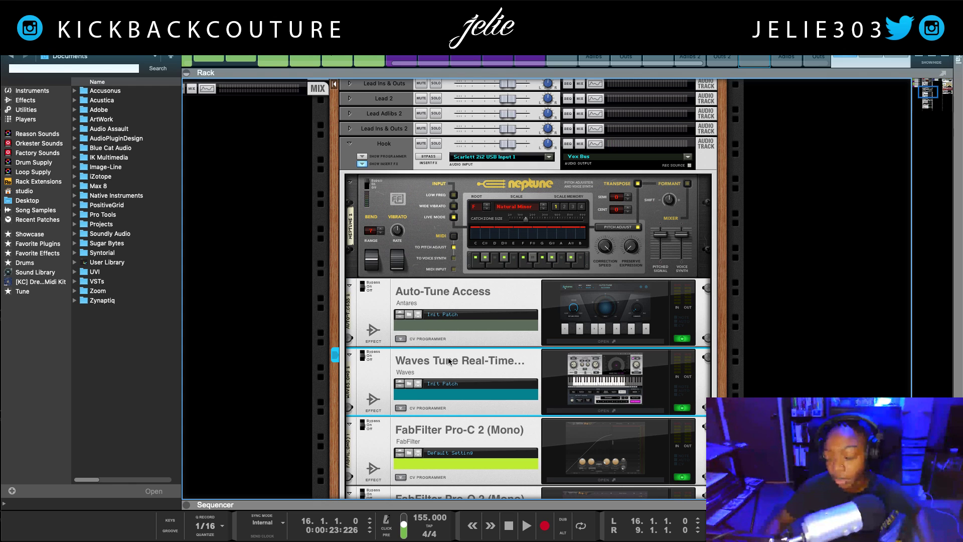
{"action": "left_click", "coordinate": [420, 291]}
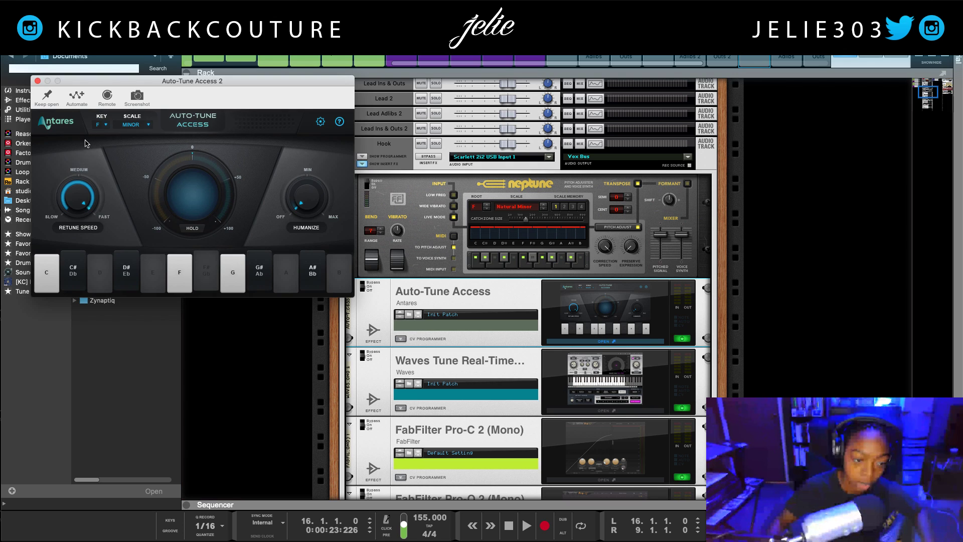
{"action": "left_click", "coordinate": [37, 81]}
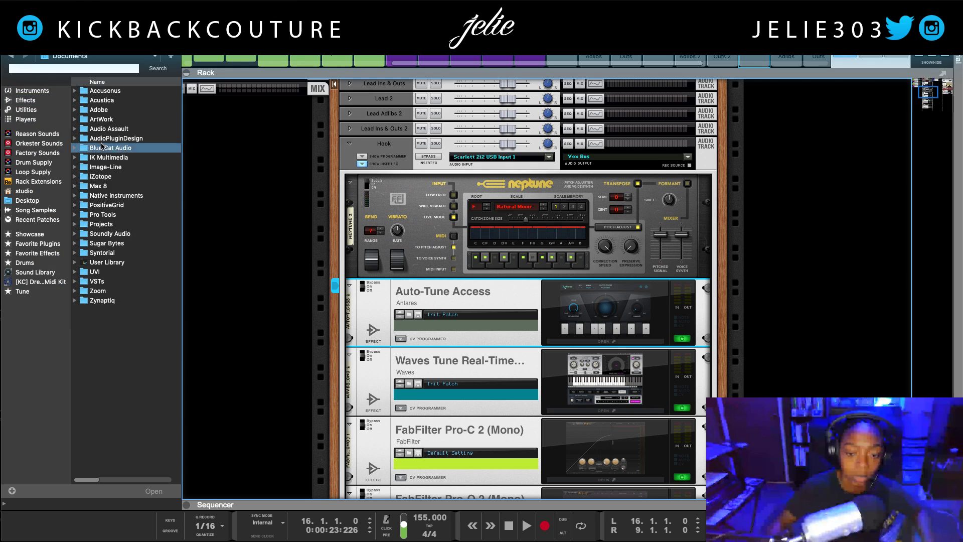
Bypass Waves Tune Real-Time and Auto-Tune Access on the Hook track and reactivate Neptune.
{"action": "left_click", "coordinate": [404, 374]}
{"action": "left_click", "coordinate": [380, 305]}
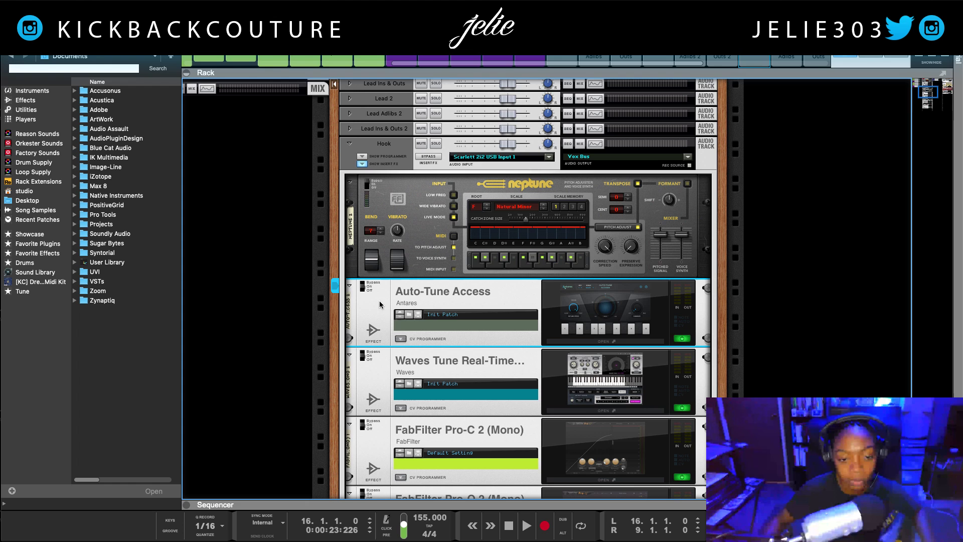
{"action": "left_click", "coordinate": [402, 360]}
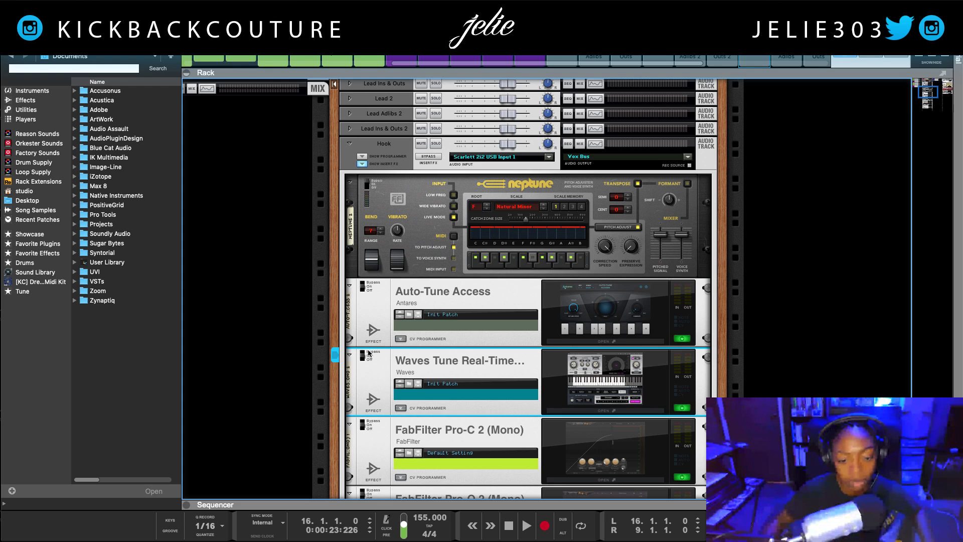
{"action": "left_click", "coordinate": [370, 185]}
Show the Tune favorites in the browser and unmute the Hook Adlibs track.
{"action": "scroll", "coordinate": [382, 251], "scroll_direction": "down", "scroll_amount": 3}
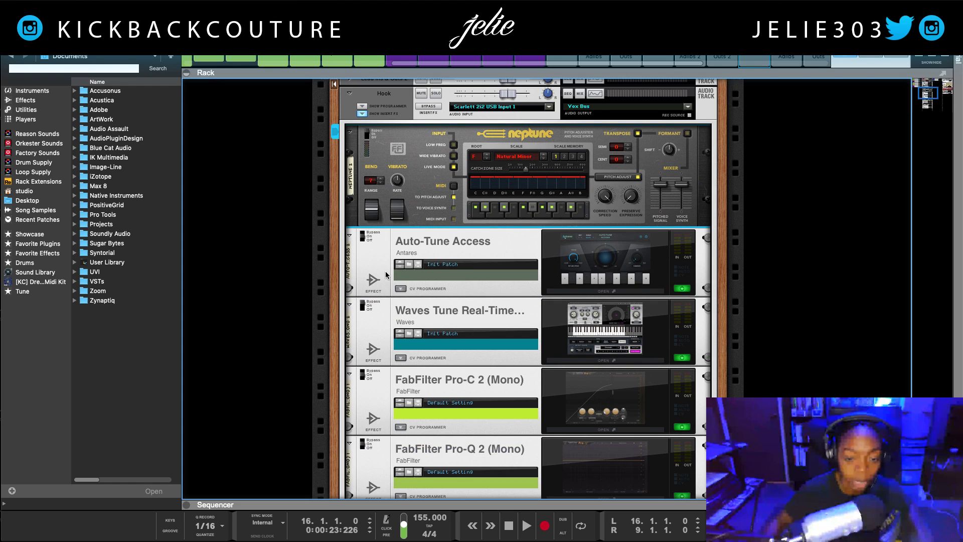
{"action": "scroll", "coordinate": [384, 271], "scroll_direction": "down", "scroll_amount": 10}
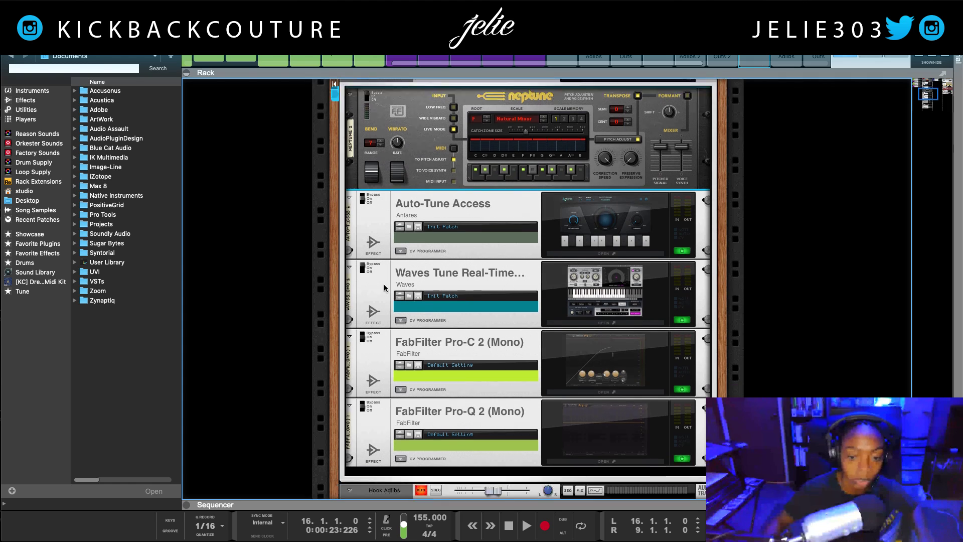
{"action": "scroll", "coordinate": [392, 296], "scroll_direction": "down", "scroll_amount": 1}
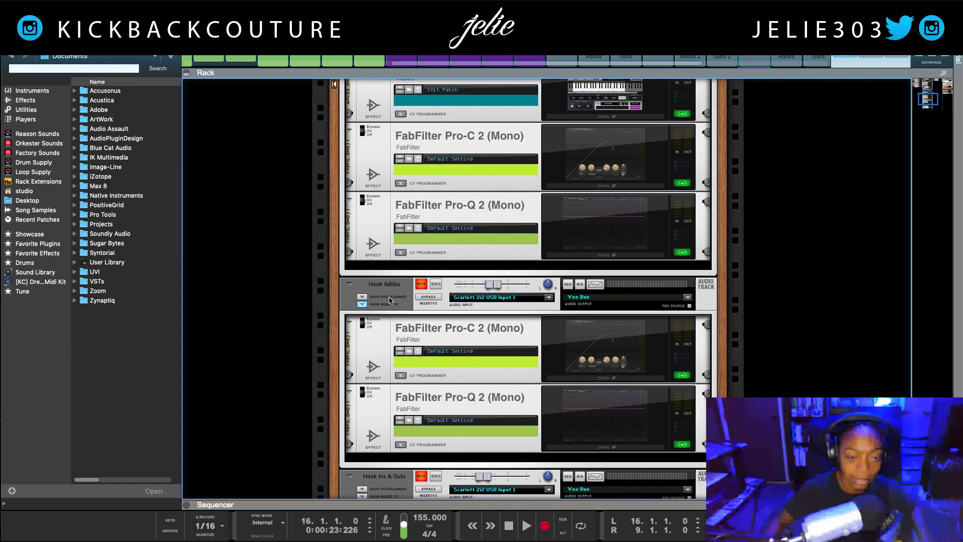
{"action": "scroll", "coordinate": [390, 300], "scroll_direction": "down", "scroll_amount": 1}
{"action": "left_click", "coordinate": [30, 291]}
{"action": "left_click", "coordinate": [421, 274]}
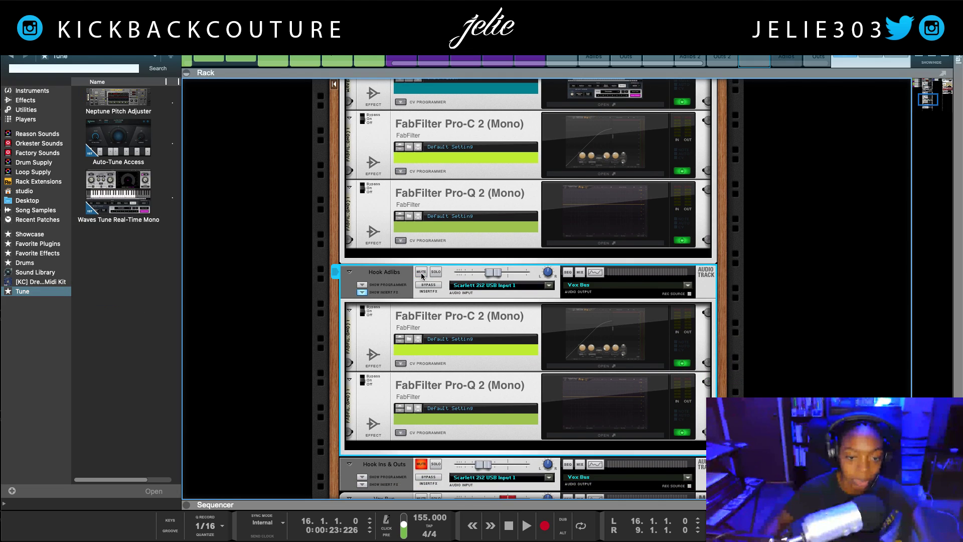
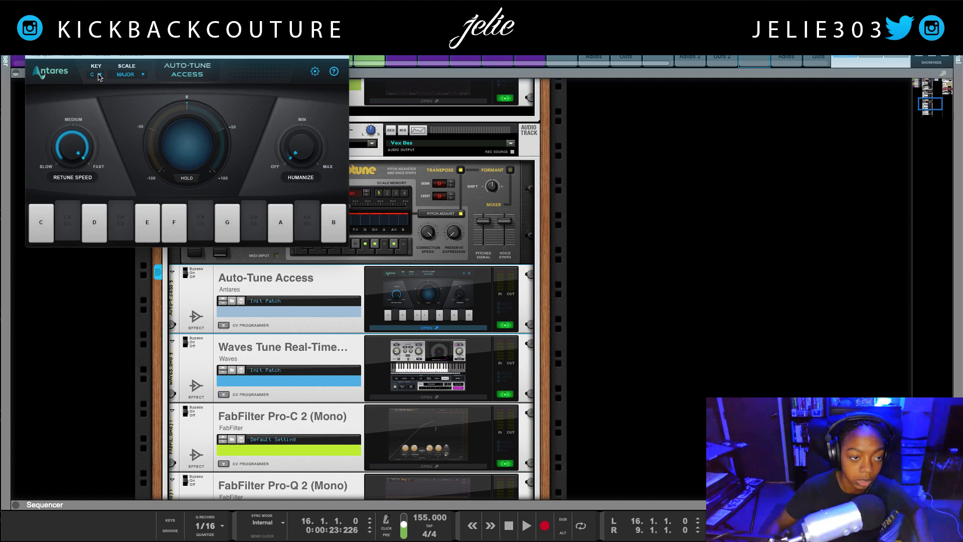
Set Auto-Tune Access on the Hook Adlibs track to key F and the Minor scale.
{"action": "left_click", "coordinate": [99, 75]}
{"action": "left_click", "coordinate": [106, 133]}
{"action": "left_click", "coordinate": [132, 76]}
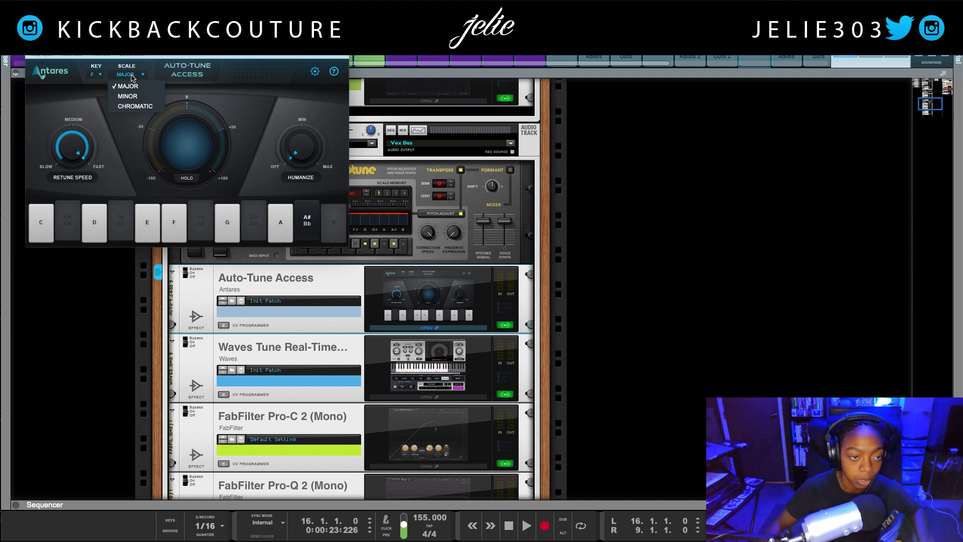
{"action": "left_click", "coordinate": [134, 96]}
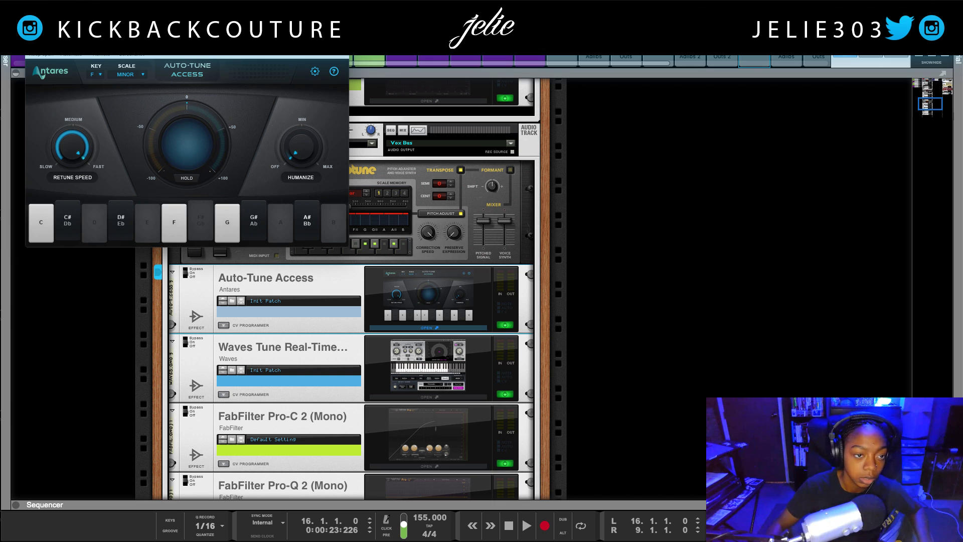
{"action": "left_click", "coordinate": [243, 316]}
Set Waves Tune Real-Time on the Hook Adlibs track to F Natural Minor and close its window.
{"action": "left_click", "coordinate": [428, 397]}
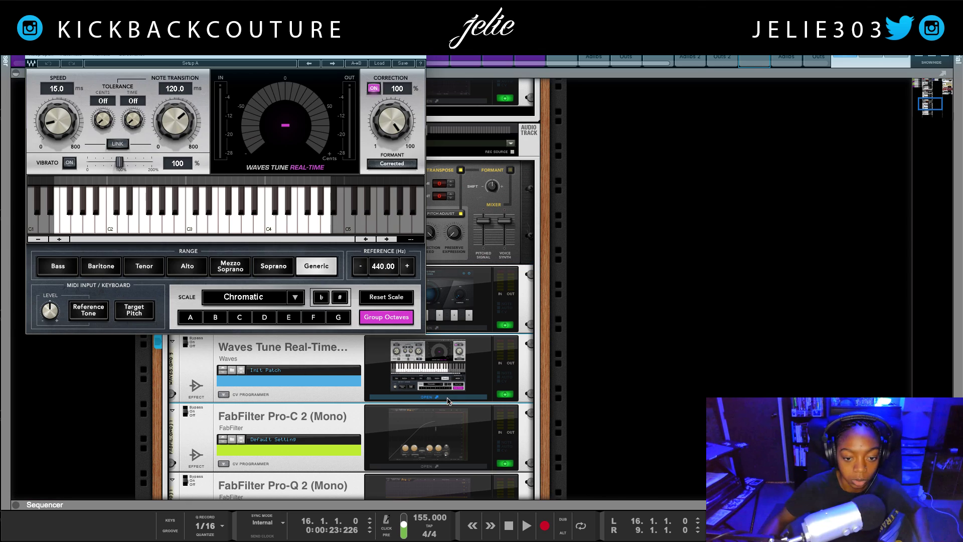
{"action": "left_click", "coordinate": [299, 298]}
{"action": "key", "text": "Down"}
{"action": "key", "text": "Down"}
{"action": "key", "text": "Down"}
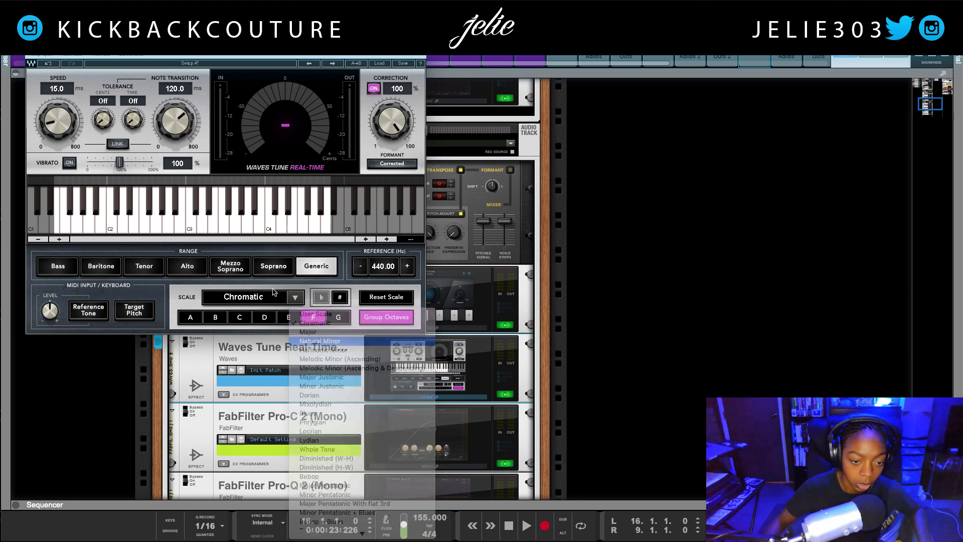
{"action": "left_click", "coordinate": [31, 50]}
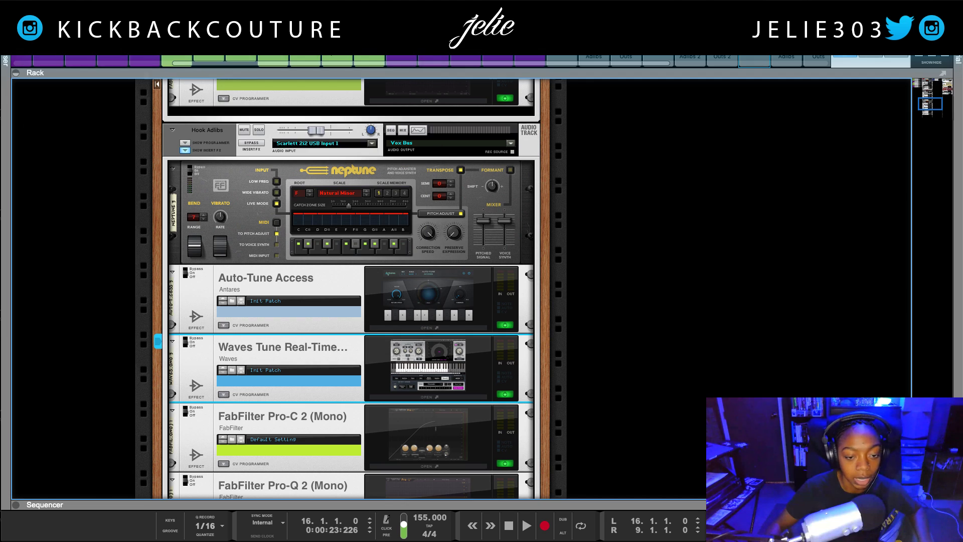
Switch off Waves Tune Real-Time and Auto-Tune Access on the Hook Adlibs track, leaving only Neptune for pitch correction.
{"action": "scroll", "coordinate": [316, 361], "scroll_direction": "down", "scroll_amount": 1}
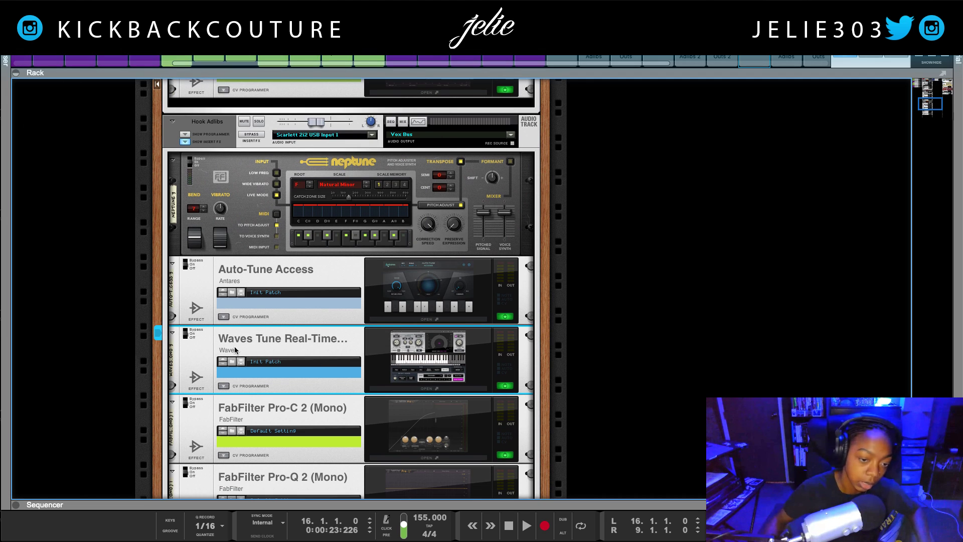
{"action": "scroll", "coordinate": [302, 341], "scroll_direction": "down", "scroll_amount": 1}
{"action": "left_click", "coordinate": [505, 384]}
{"action": "scroll", "coordinate": [337, 329], "scroll_direction": "up", "scroll_amount": 2}
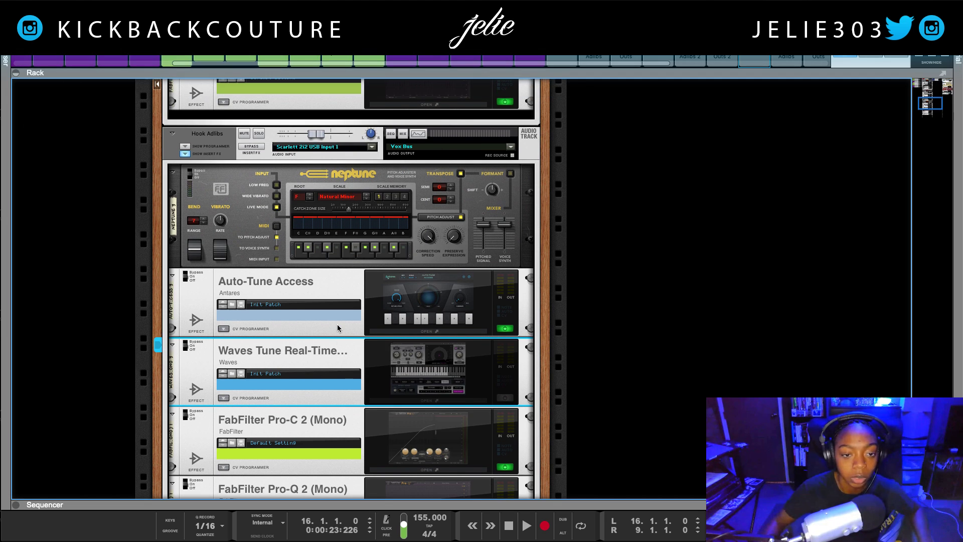
{"action": "left_click", "coordinate": [505, 328]}
{"action": "scroll", "coordinate": [351, 261], "scroll_direction": "up", "scroll_amount": 3}
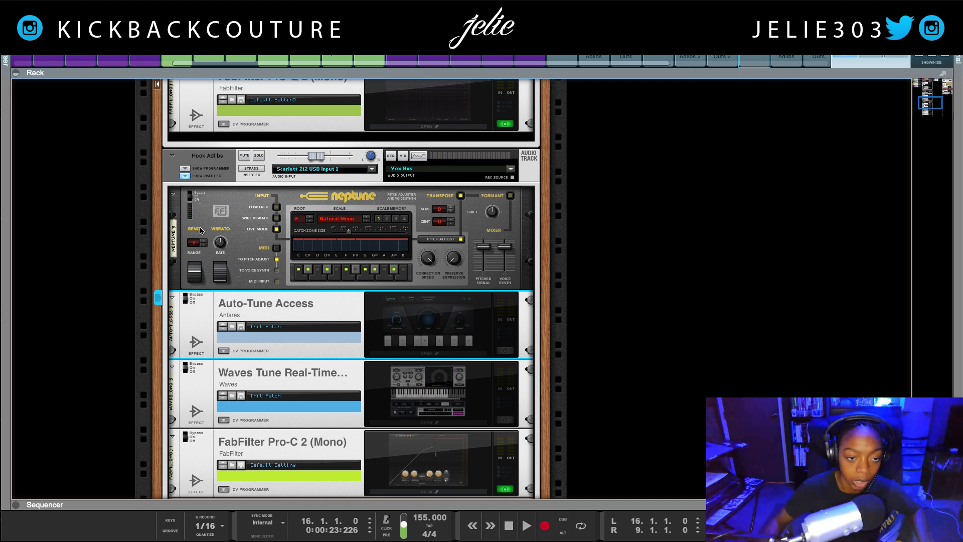
Play the Hook Adlibs through Neptune, first with the full mix and after that with the track soloed.
{"action": "left_click", "coordinate": [238, 202]}
{"action": "key", "text": "space"}
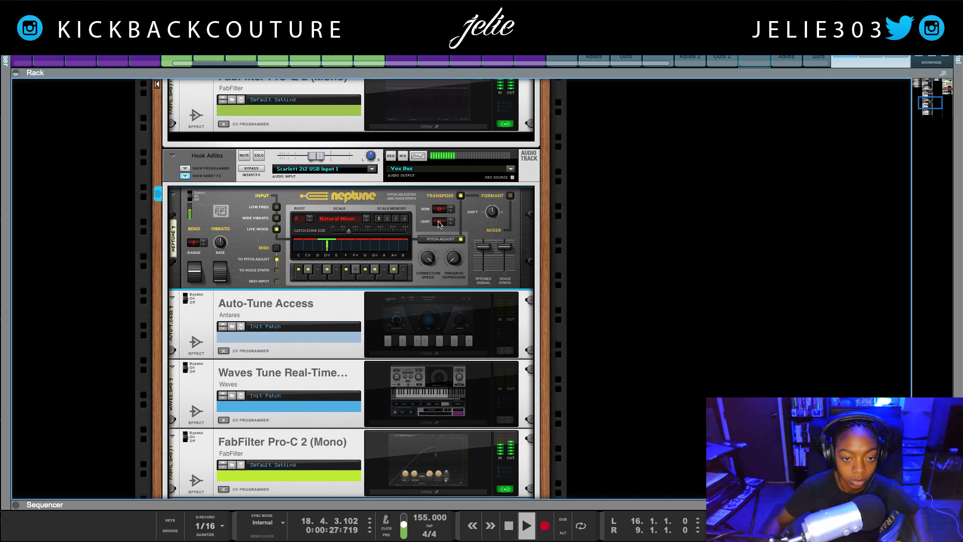
{"action": "left_click", "coordinate": [259, 155]}
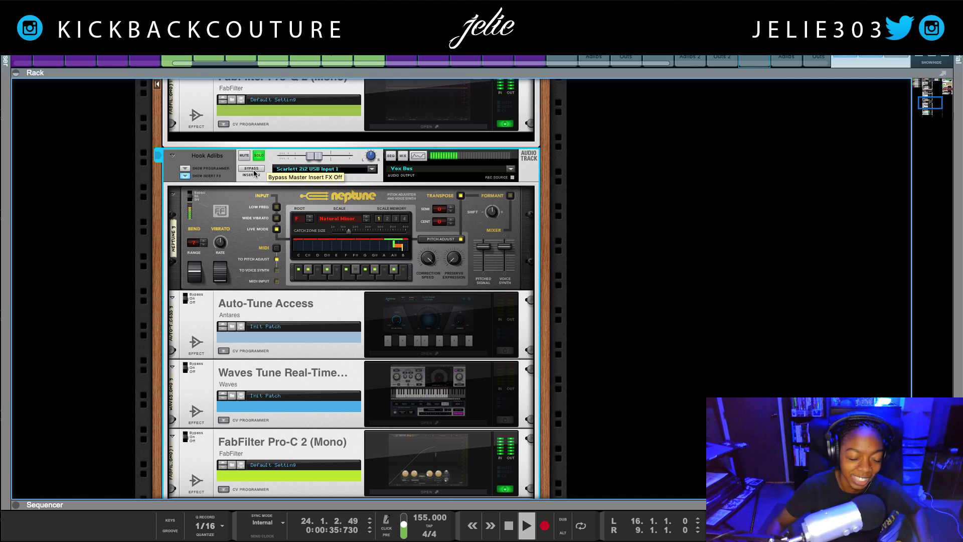
{"action": "key", "text": "space"}
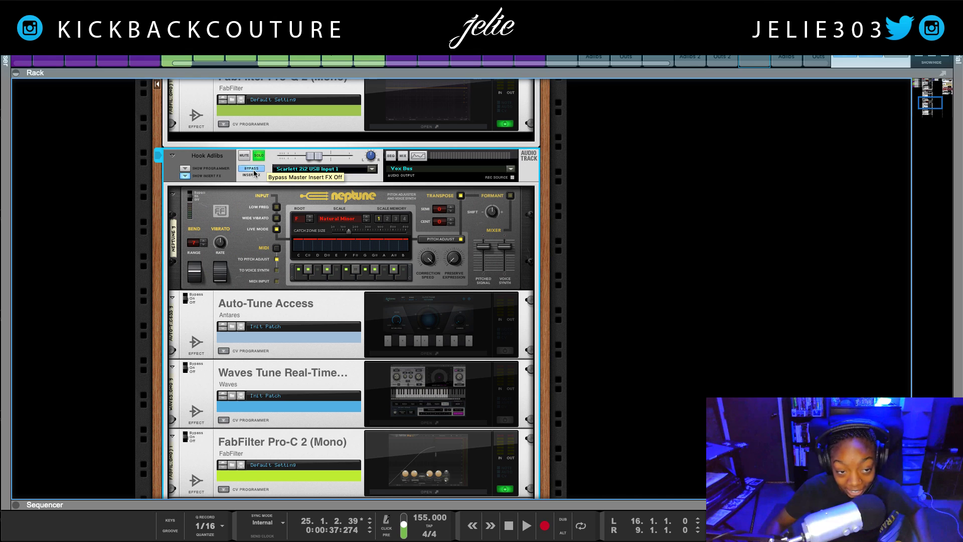
Replay the soloed Hook Adlibs dry, with the track's insert effects bypassed.
{"action": "key", "text": "KP_0"}
{"action": "key", "text": "space"}
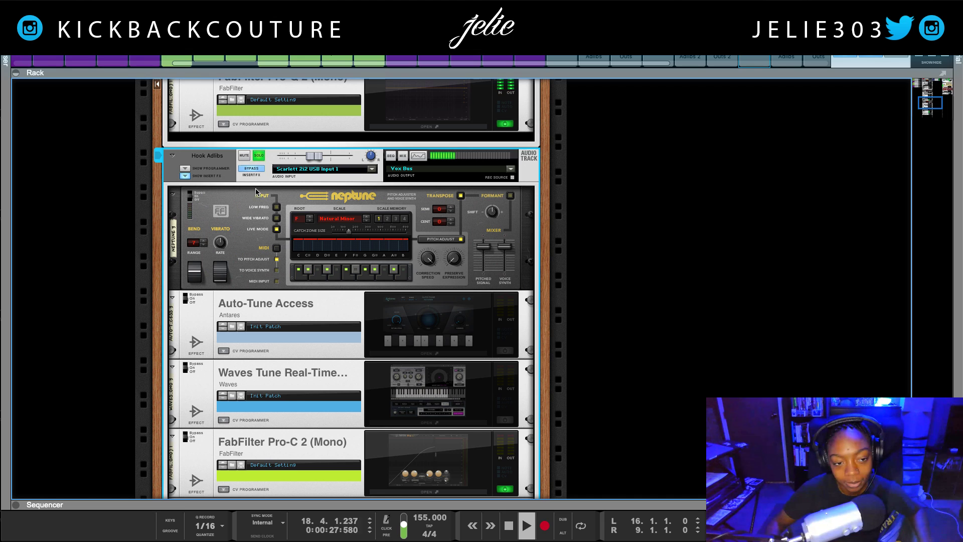
{"action": "key", "text": "space"}
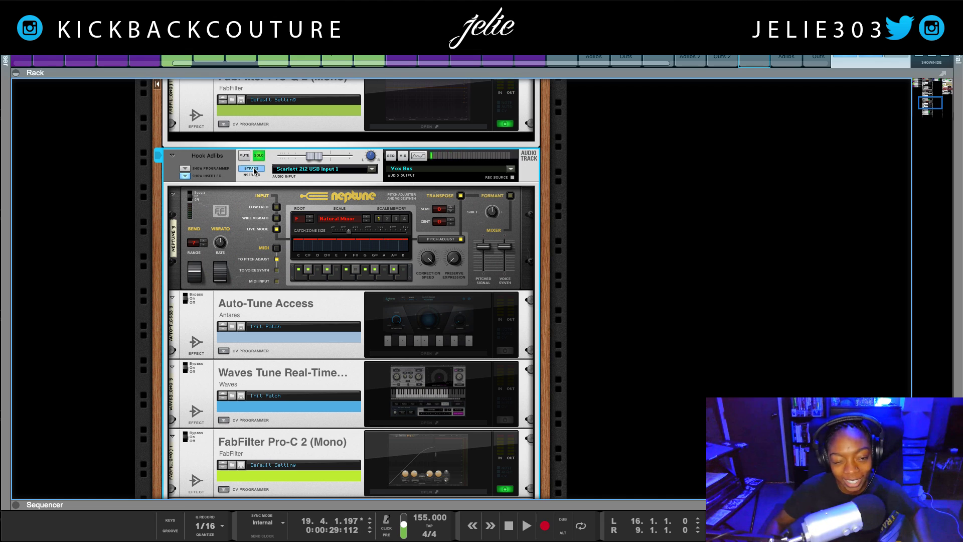
Reactivate the insert effects on the Hook Adlibs track and replay the soloed vocal through Neptune.
{"action": "left_click", "coordinate": [253, 170]}
{"action": "key", "text": "KP_0"}
{"action": "key", "text": "space"}
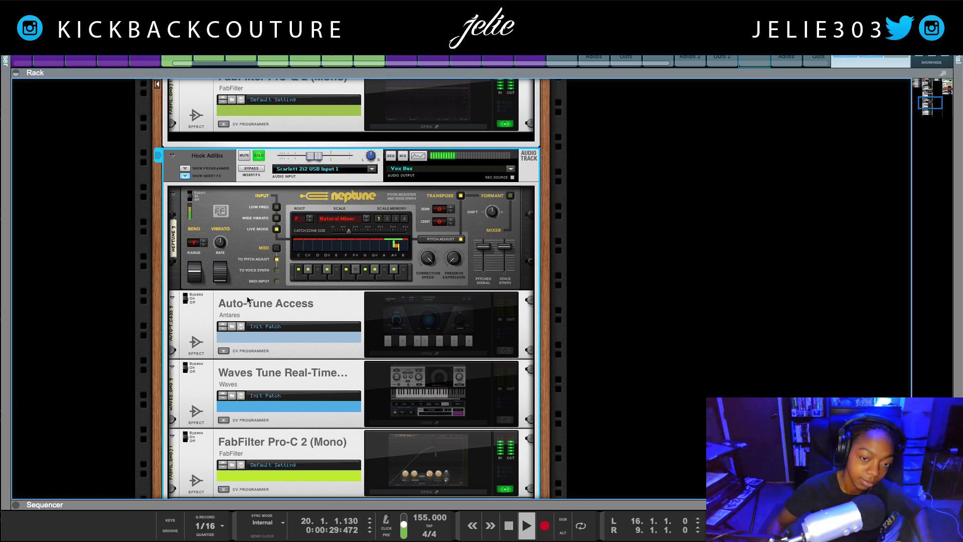
{"action": "key", "text": "space"}
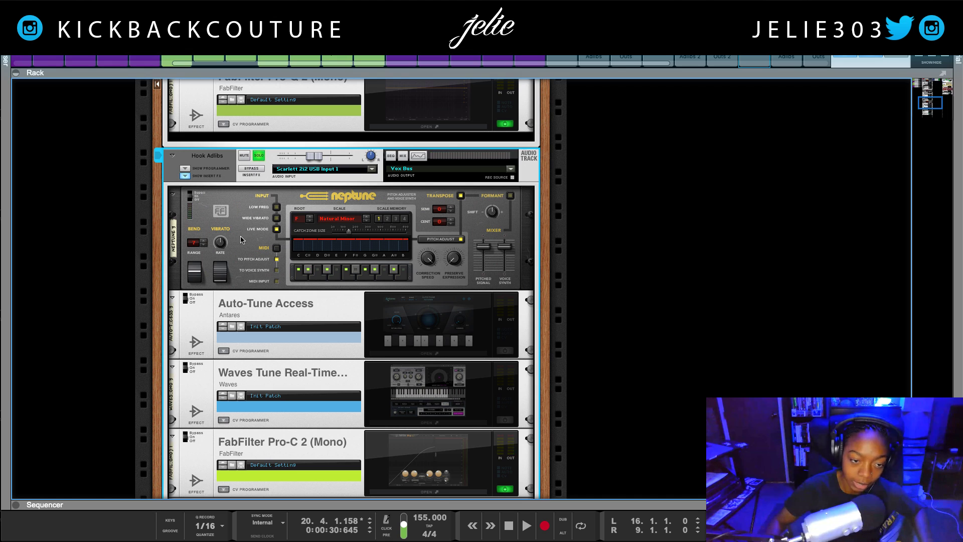
Bypass Neptune, switch on Auto-Tune Access for Hook Adlibs, and play the vocal both soloed and with the full mix.
{"action": "left_click", "coordinate": [232, 215]}
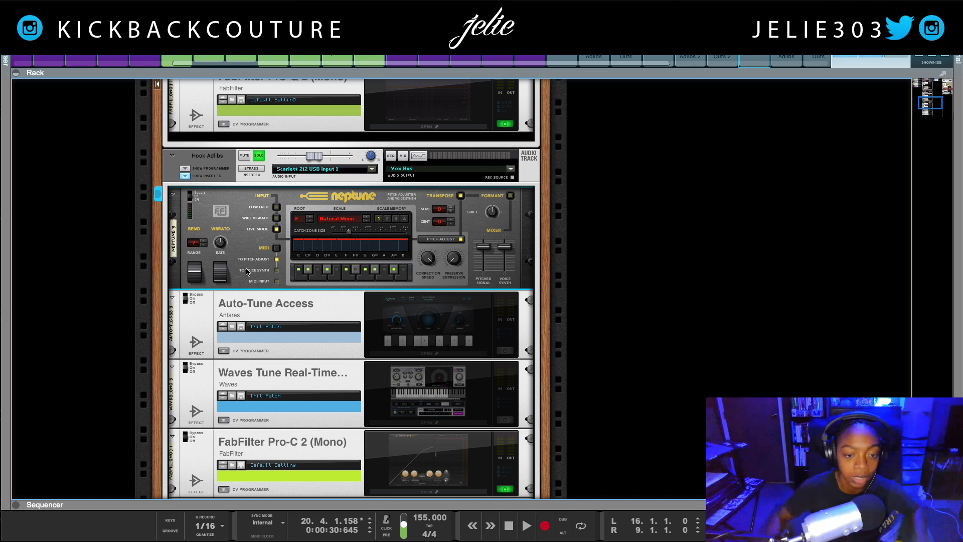
{"action": "scroll", "coordinate": [252, 309], "scroll_direction": "down", "scroll_amount": 1}
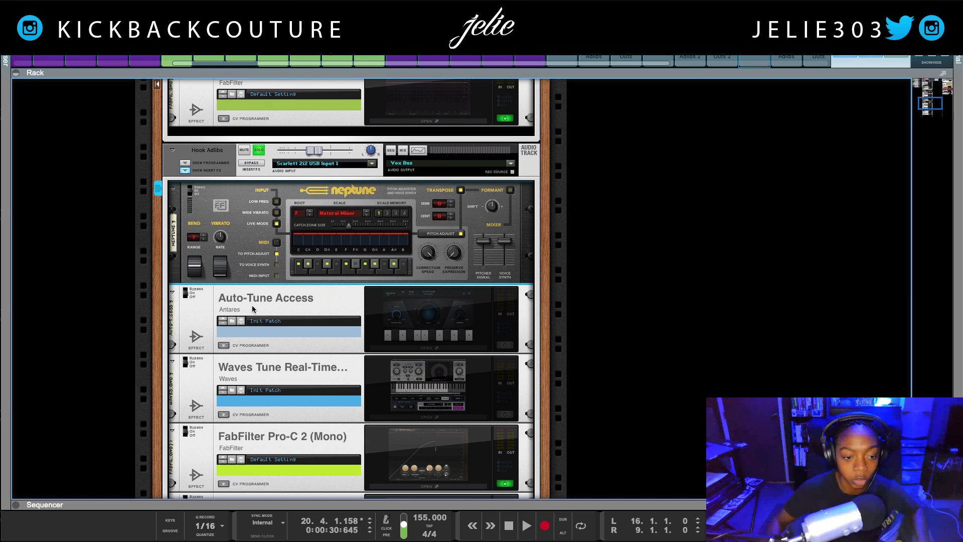
{"action": "left_click", "coordinate": [504, 346]}
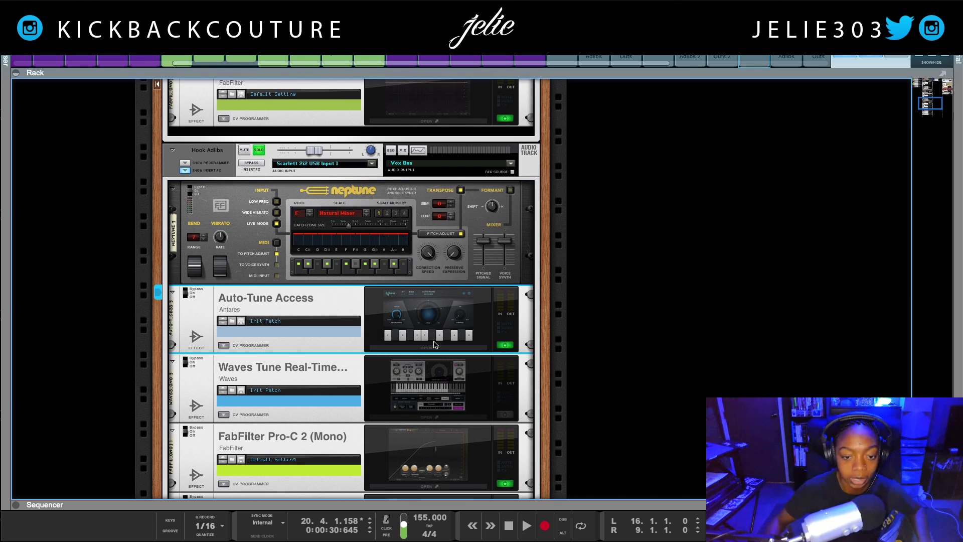
{"action": "left_click", "coordinate": [248, 196]}
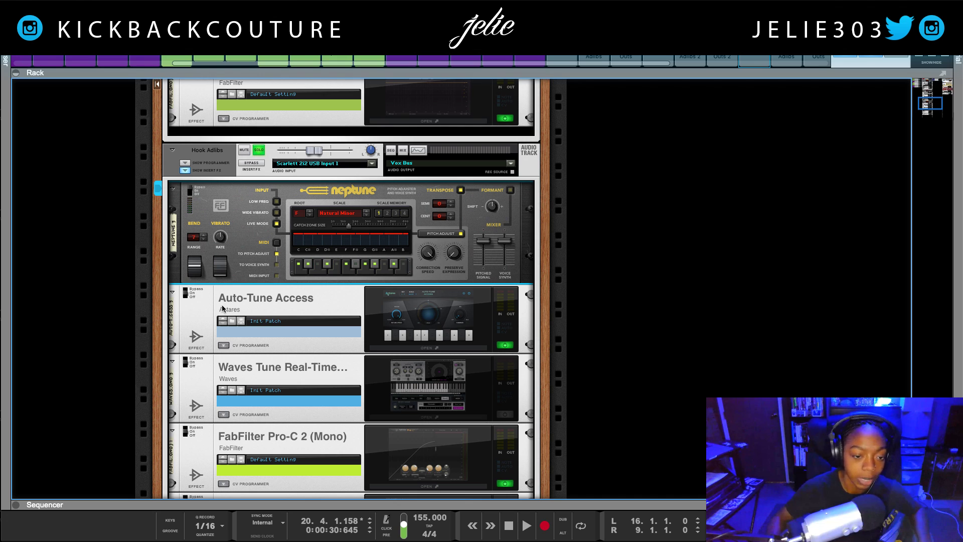
{"action": "left_click", "coordinate": [222, 307]}
{"action": "left_click", "coordinate": [236, 210]}
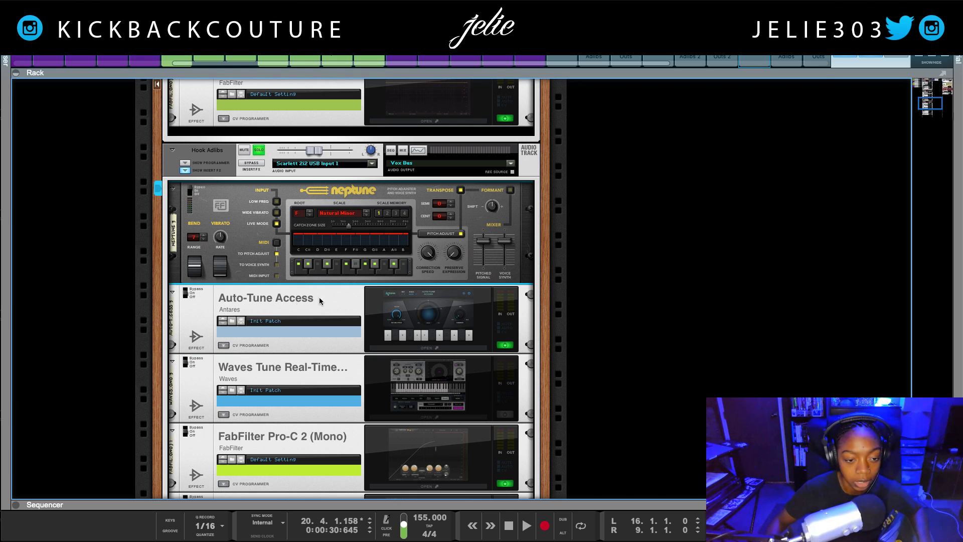
{"action": "key", "text": "space"}
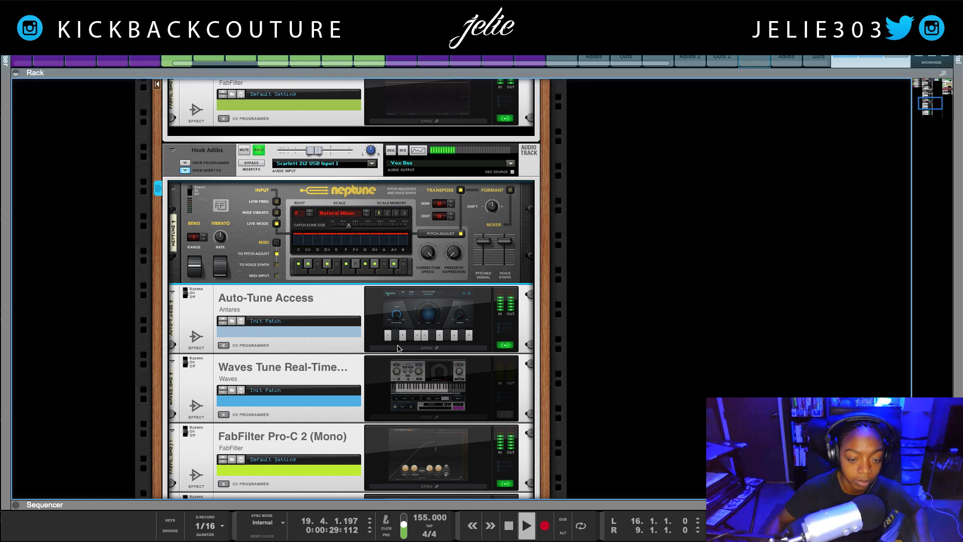
{"action": "left_click", "coordinate": [258, 150]}
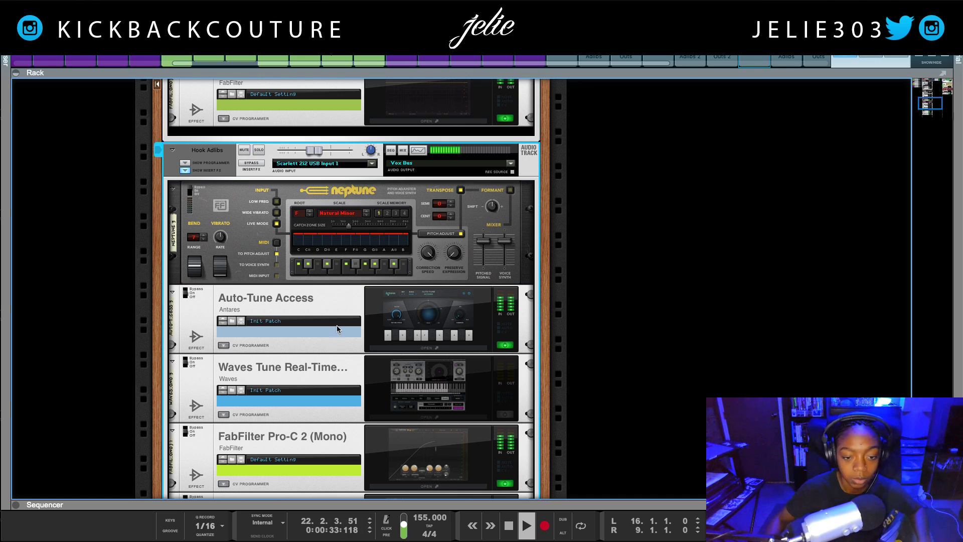
Switch off Auto-Tune Access and switch on Waves Tune Real-Time on the Hook Adlibs track.
{"action": "scroll", "coordinate": [336, 311], "scroll_direction": "down", "scroll_amount": 2}
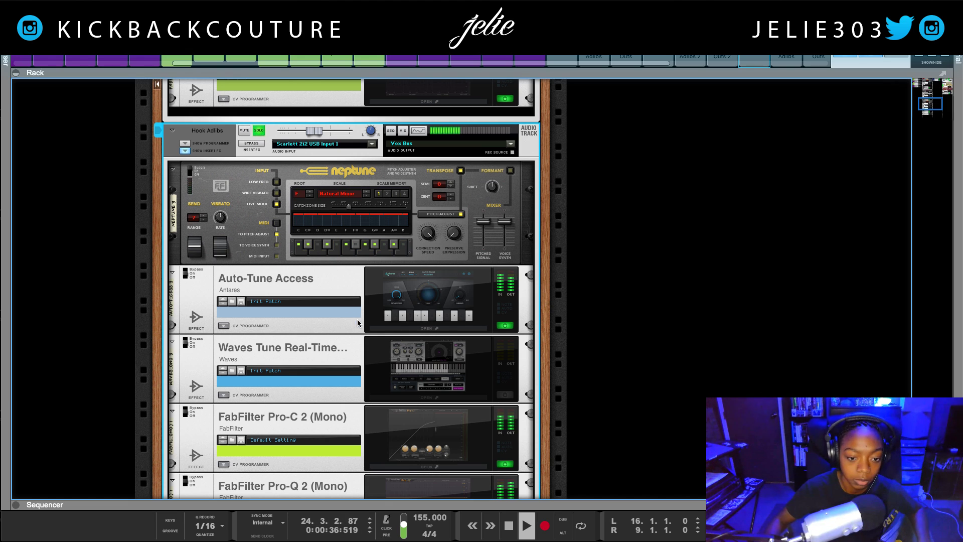
{"action": "left_click", "coordinate": [505, 325]}
{"action": "left_click", "coordinate": [505, 395]}
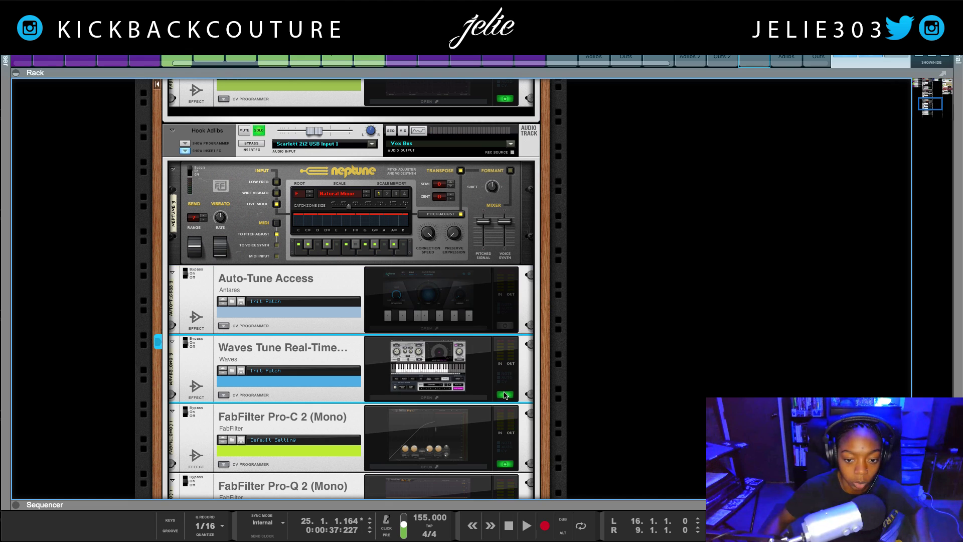
Set both Note Transition and Speed to 0.1 ms in Waves Tune Real-Time on the Hook Adlibs track.
{"action": "left_click", "coordinate": [421, 397]}
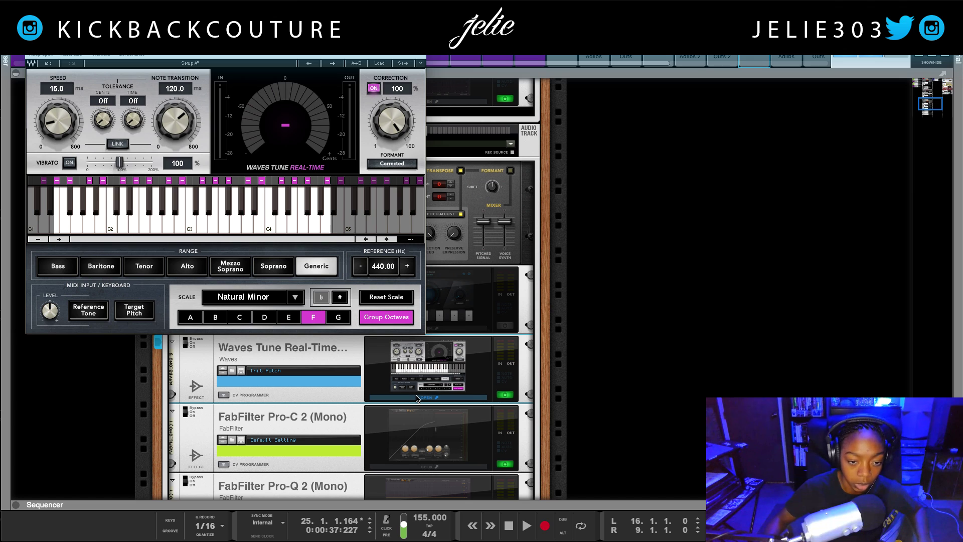
{"action": "key", "text": "KP_1"}
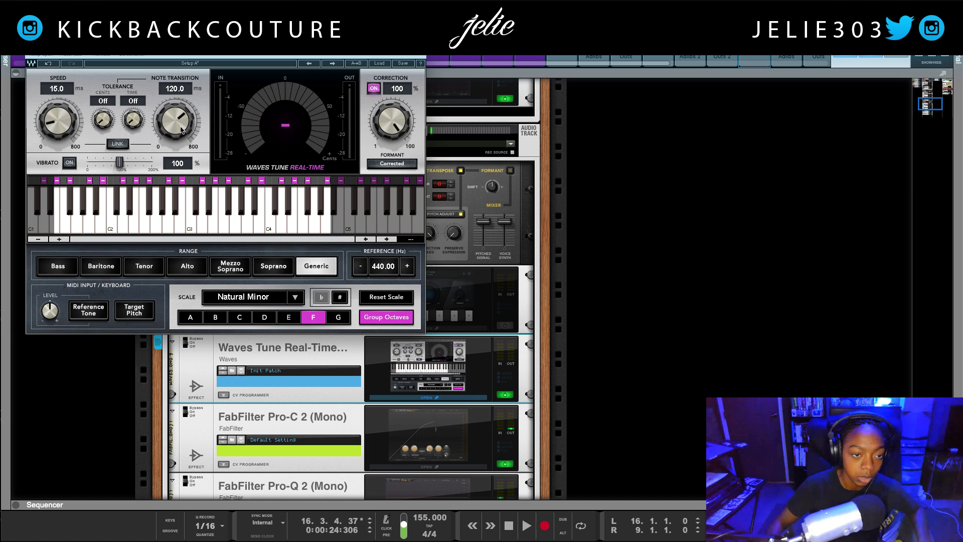
{"action": "left_click_drag", "start_coordinate": [181, 130], "coordinate": [115, 80]}
{"action": "left_click_drag", "start_coordinate": [58, 121], "coordinate": [31, 76]}
Play the Hook Adlibs through Waves Tune Real-Time, soloed and with the full mix, and close the plugin window.
{"action": "key", "text": "space"}
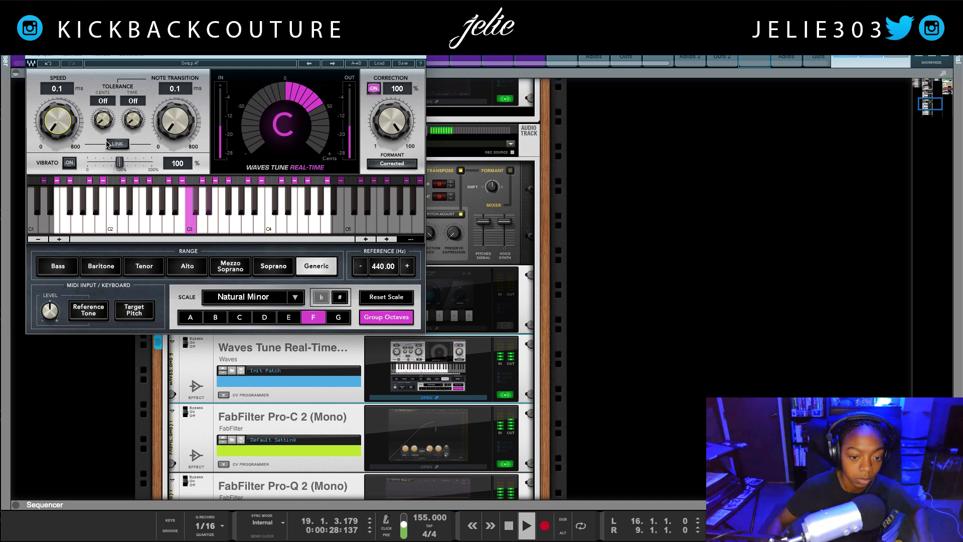
{"action": "scroll", "coordinate": [335, 368], "scroll_direction": "up", "scroll_amount": 5}
{"action": "scroll", "coordinate": [336, 369], "scroll_direction": "down", "scroll_amount": 12}
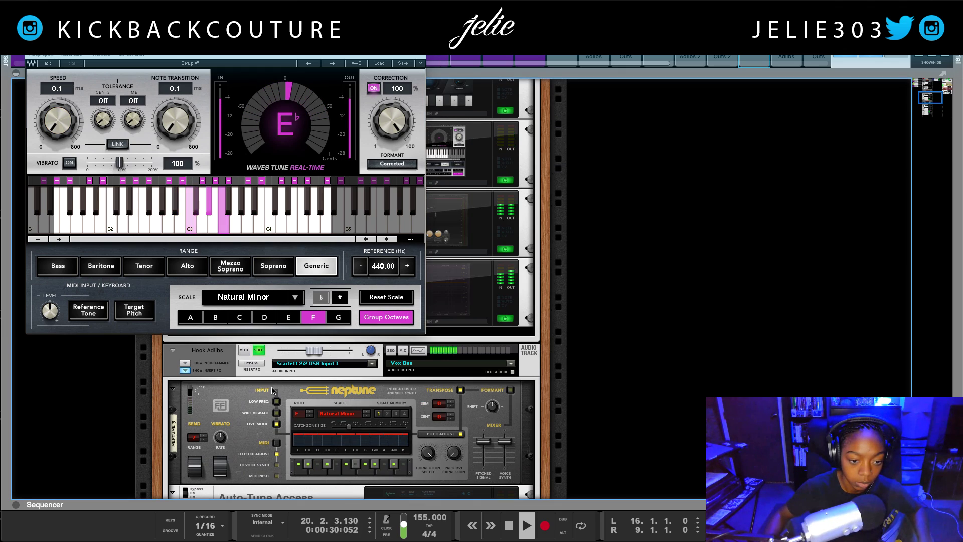
{"action": "scroll", "coordinate": [261, 358], "scroll_direction": "down", "scroll_amount": 3}
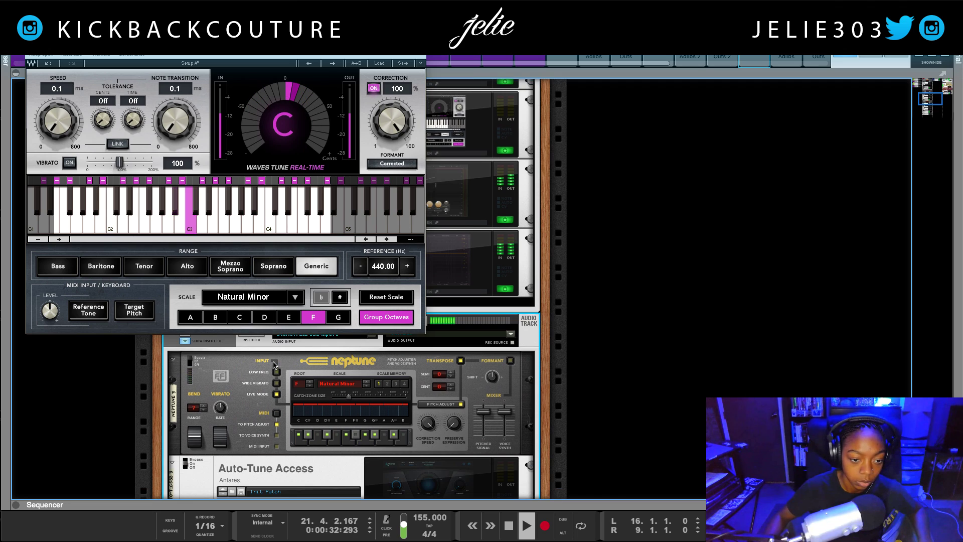
{"action": "scroll", "coordinate": [268, 356], "scroll_direction": "up", "scroll_amount": 4}
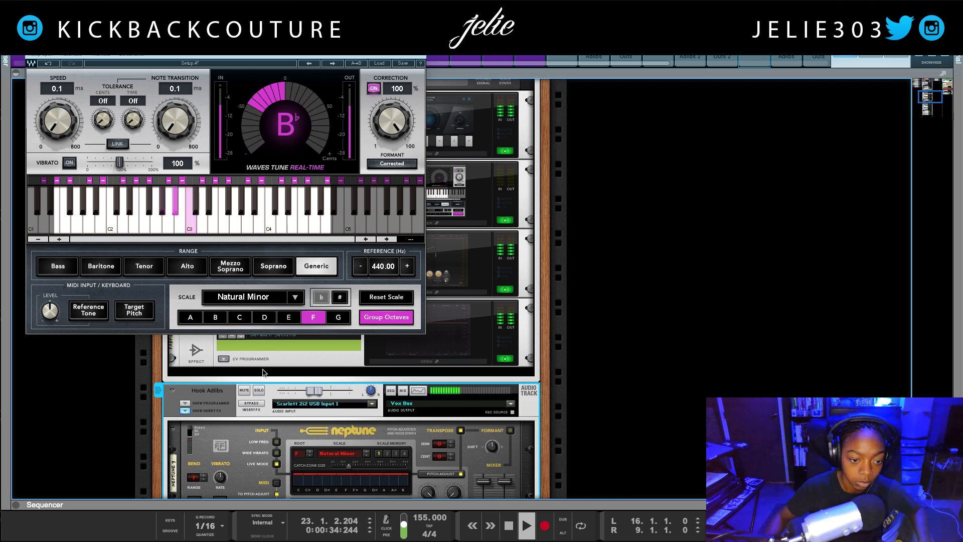
{"action": "scroll", "coordinate": [262, 396], "scroll_direction": "down", "scroll_amount": 1}
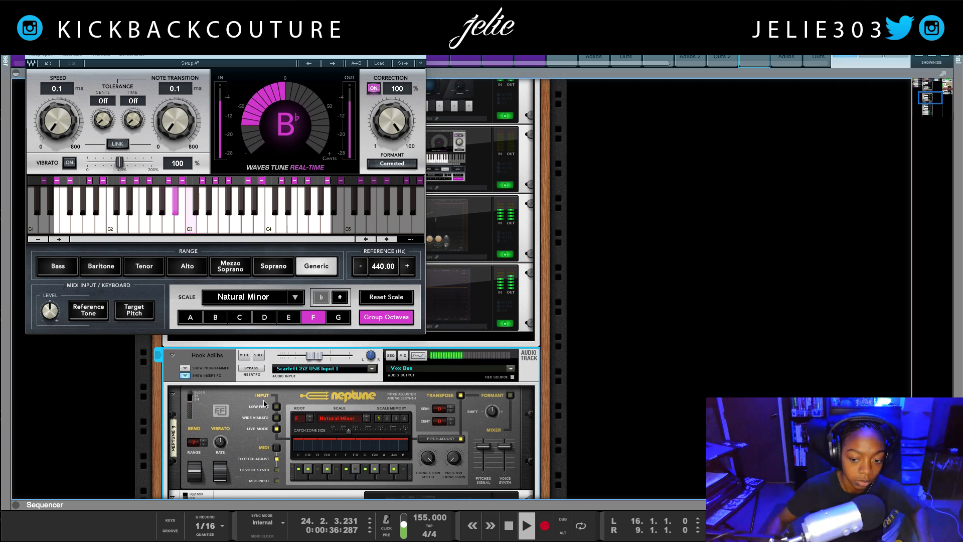
{"action": "key", "text": "space"}
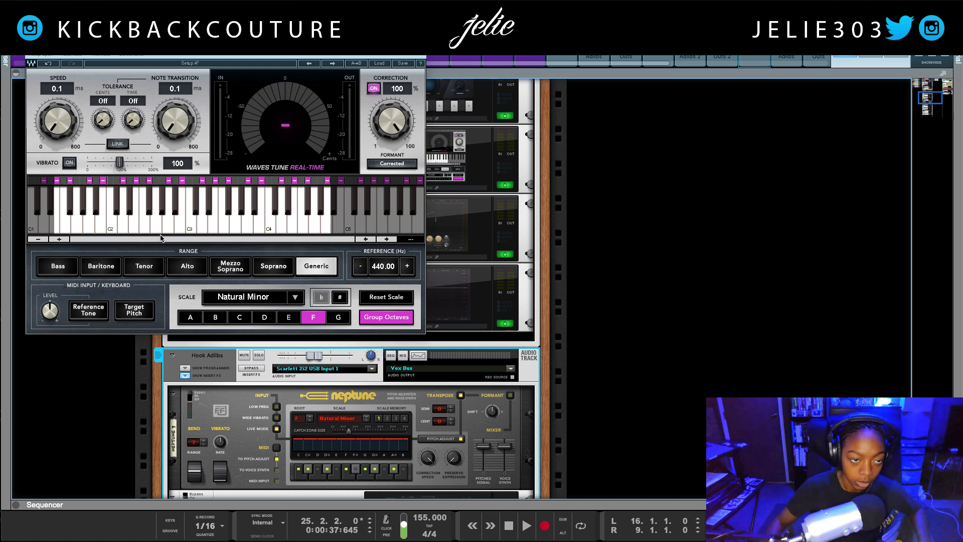
{"action": "left_click", "coordinate": [78, 82]}
Solo the Hook Adlibs track and replay its opening phrase through Waves Tune Real-Time.
{"action": "scroll", "coordinate": [219, 319], "scroll_direction": "down", "scroll_amount": 4}
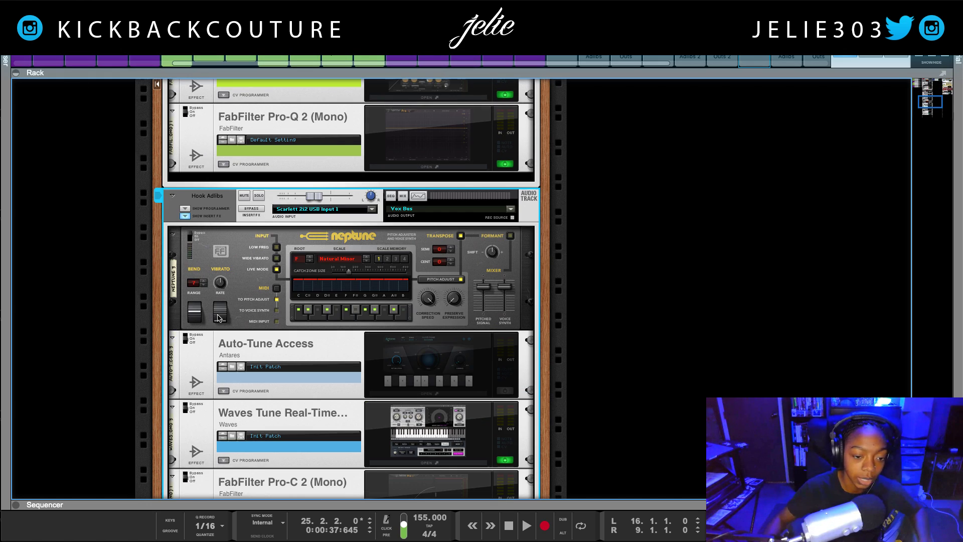
{"action": "key", "text": "space"}
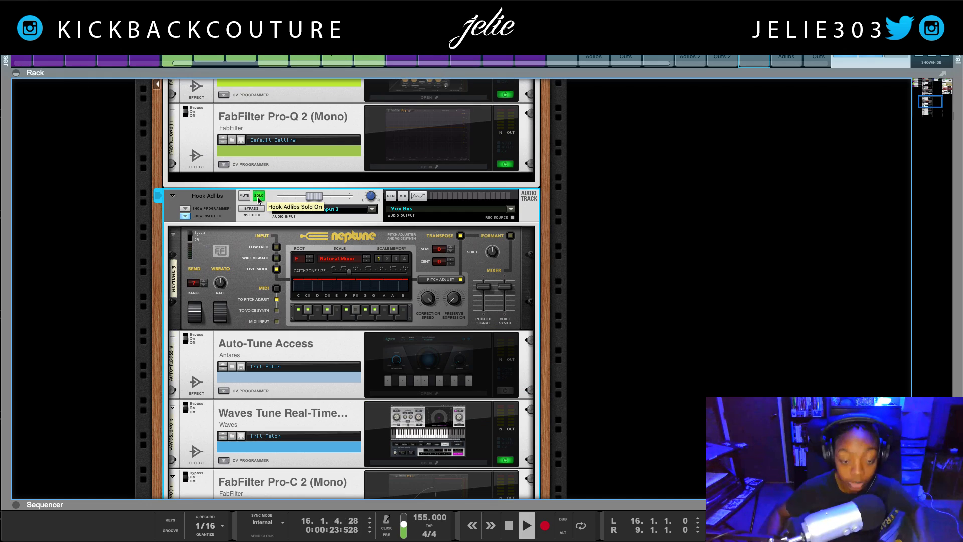
{"action": "scroll", "coordinate": [279, 235], "scroll_direction": "down", "scroll_amount": 4}
{"action": "scroll", "coordinate": [423, 276], "scroll_direction": "up", "scroll_amount": 2}
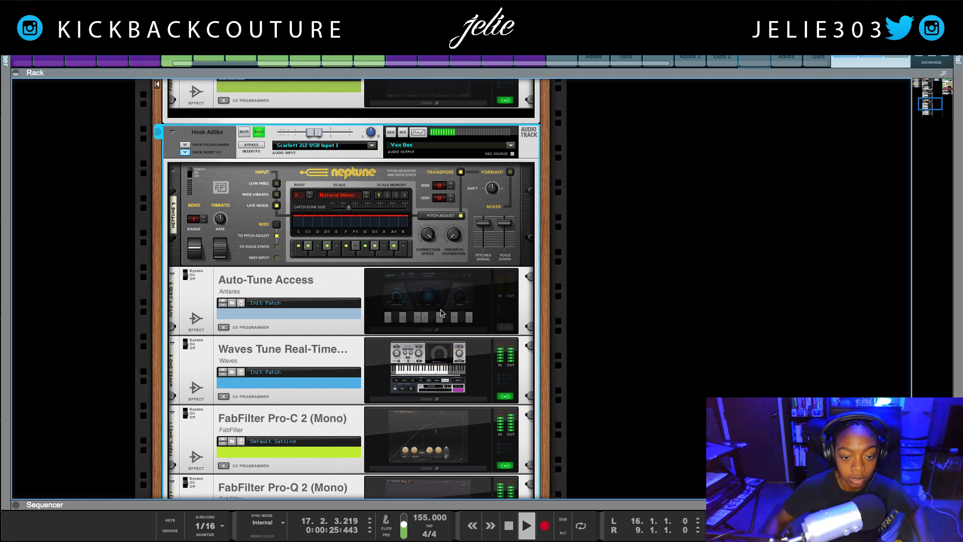
{"action": "key", "text": "space"}
Swap Waves Tune Real-Time for Auto-Tune Access on Hook Adlibs and replay the soloed opening phrase.
{"action": "left_click", "coordinate": [506, 393]}
{"action": "left_click", "coordinate": [507, 328]}
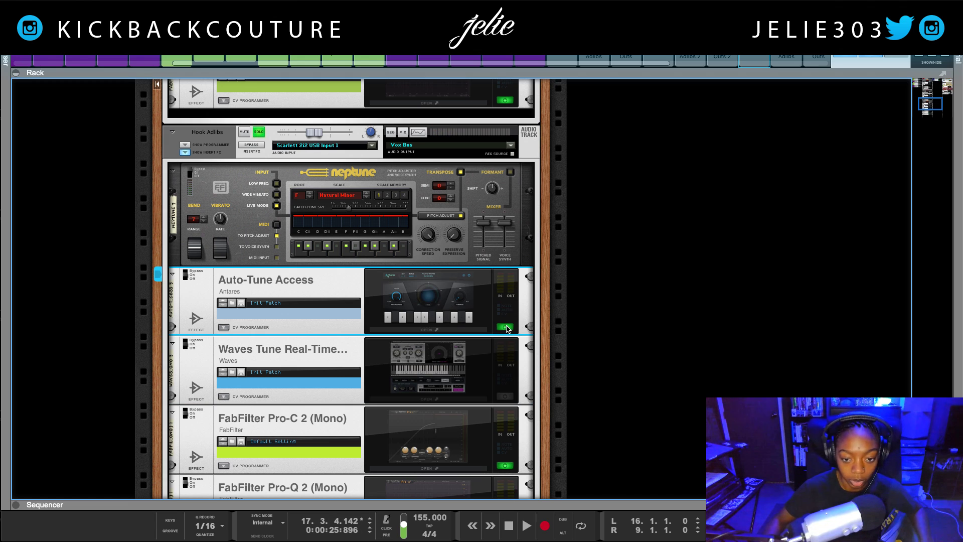
{"action": "key", "text": "space"}
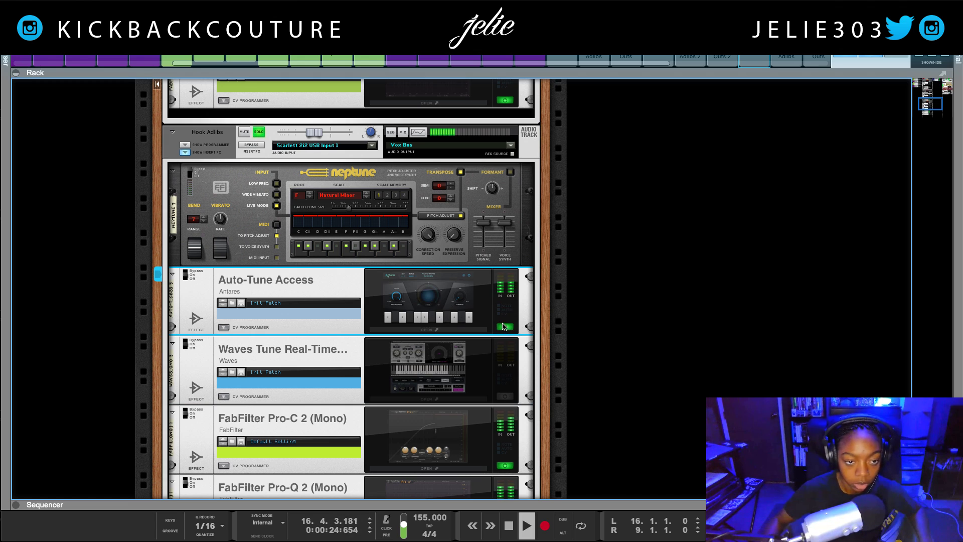
{"action": "key", "text": "space"}
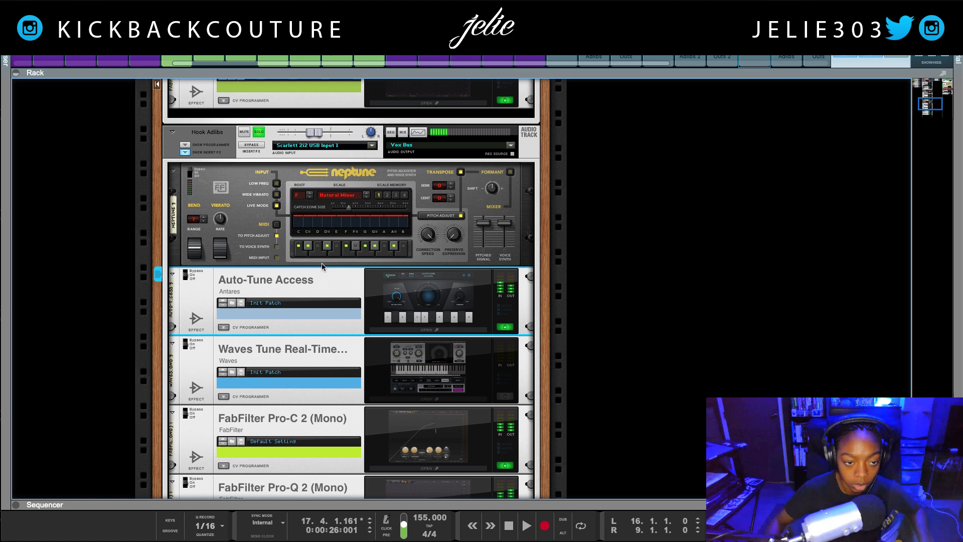
Swap Auto-Tune Access for Neptune on Hook Adlibs and replay the soloed opening phrase.
{"action": "left_click", "coordinate": [226, 194]}
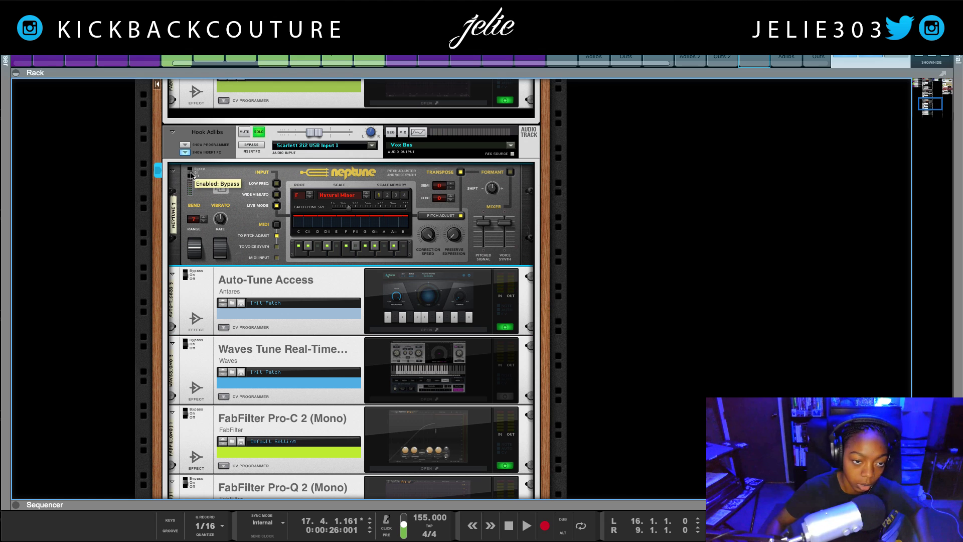
{"action": "left_click", "coordinate": [505, 328]}
{"action": "key", "text": "space"}
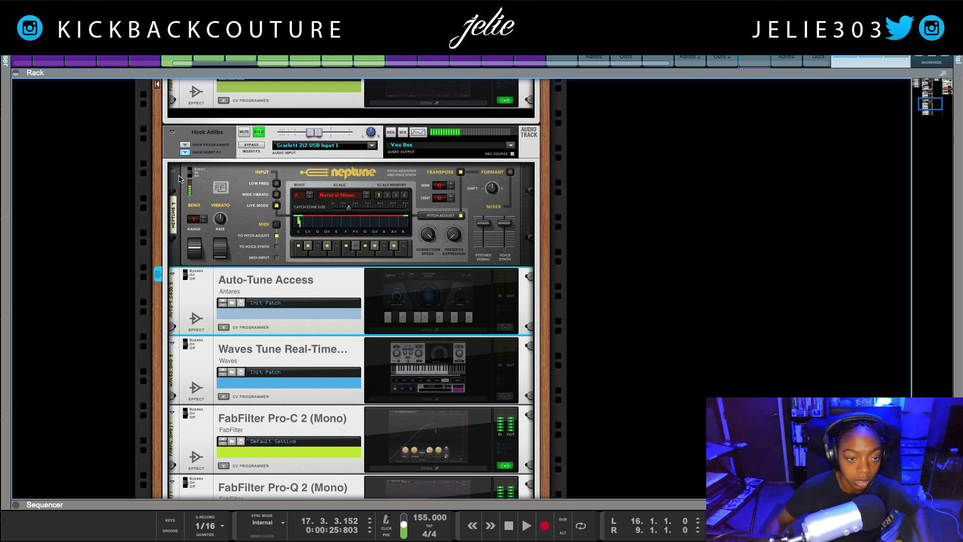
Swap Neptune for Auto-Tune Access on Hook Adlibs and replay the soloed opening phrase.
{"action": "key", "text": "space"}
{"action": "left_click", "coordinate": [215, 195]}
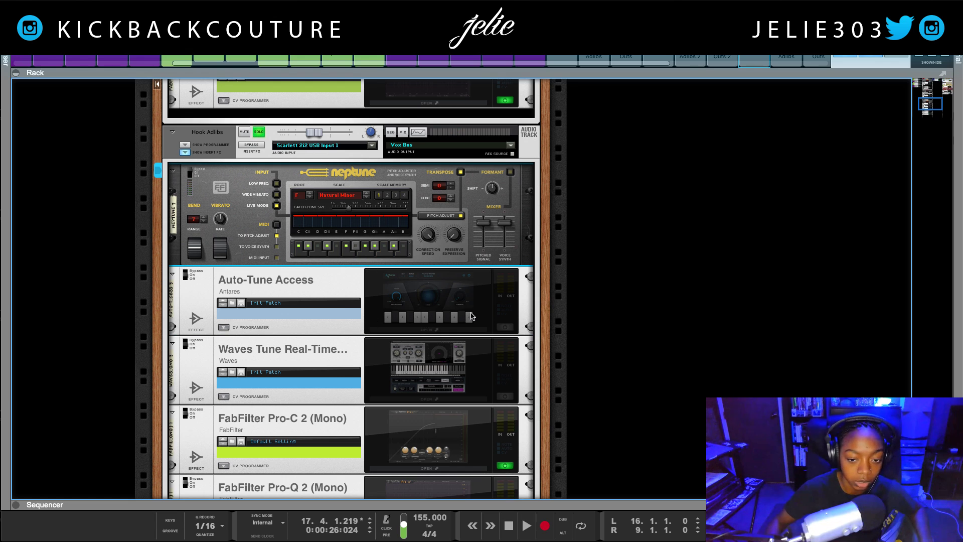
{"action": "left_click", "coordinate": [507, 327]}
{"action": "key", "text": "space"}
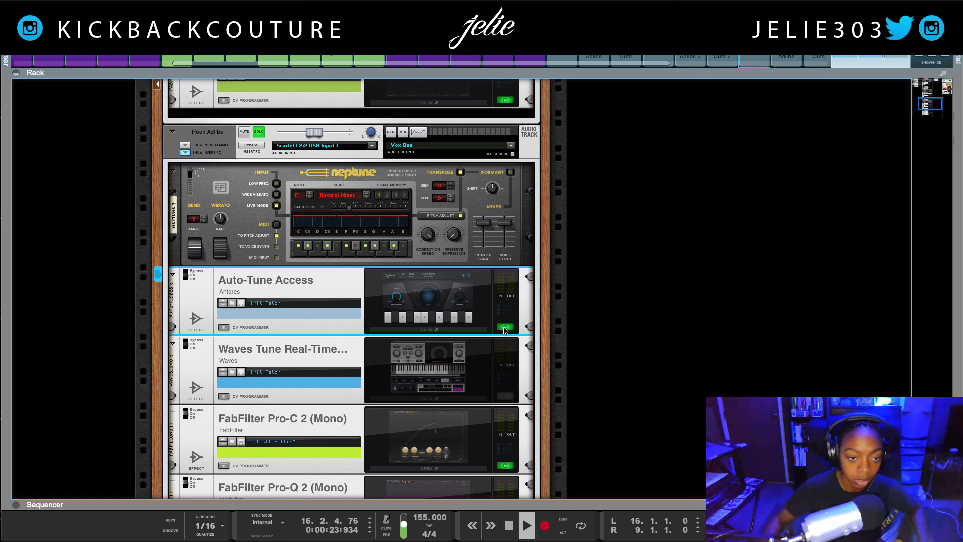
{"action": "key", "text": "space"}
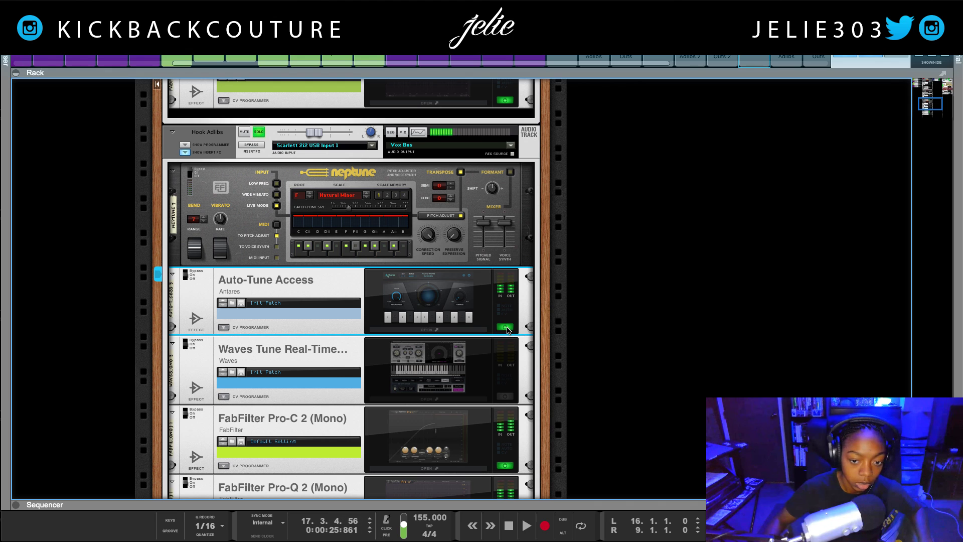
Switch Hook Adlibs from Auto-Tune Access back to Neptune and play the soloed opening phrase twice from bar 16.
{"action": "left_click", "coordinate": [506, 328]}
{"action": "left_click", "coordinate": [195, 174]}
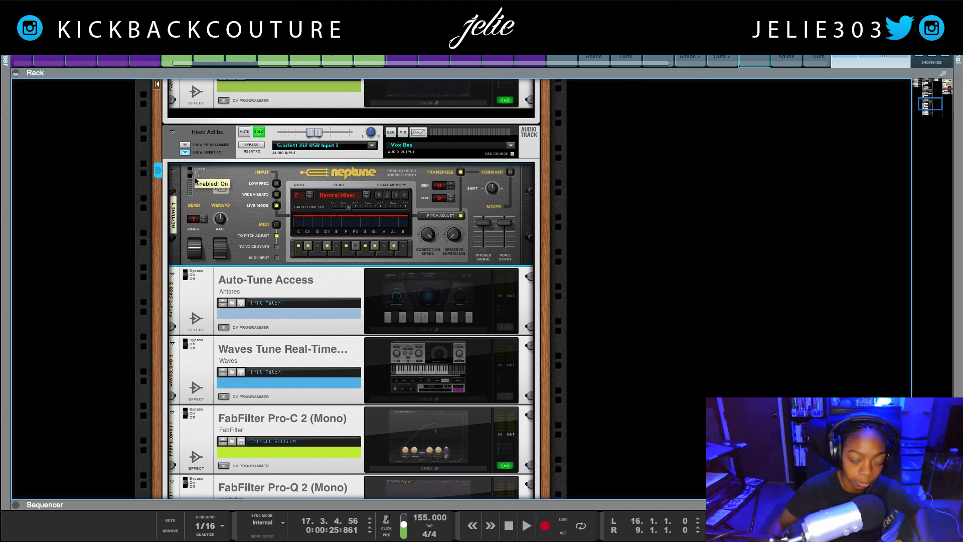
{"action": "key", "text": "Home"}
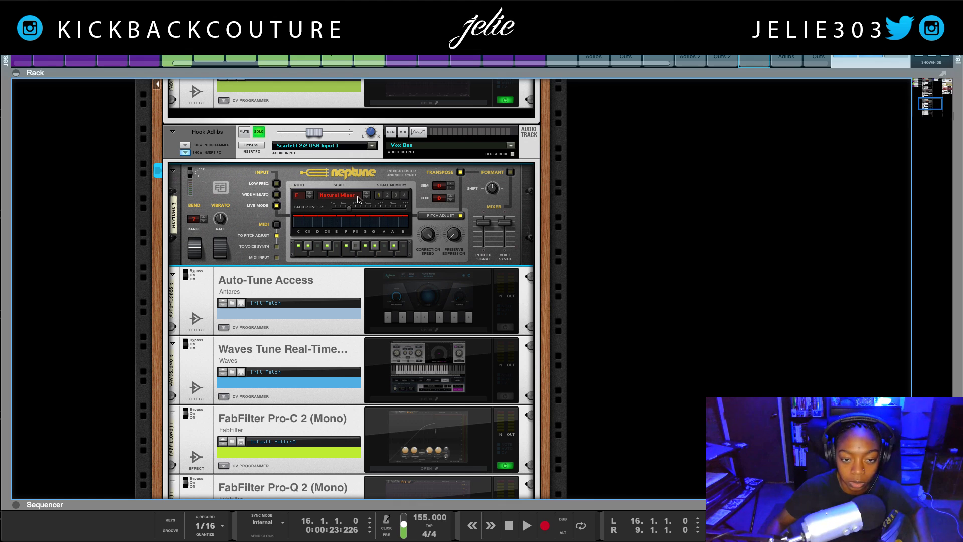
{"action": "key", "text": "space"}
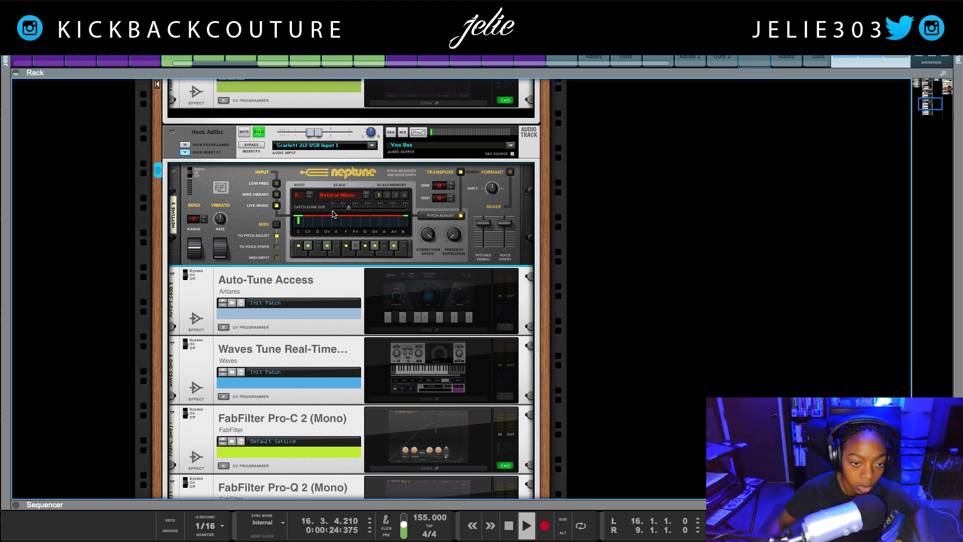
{"action": "mouse_move", "coordinate": [334, 214]}
{"action": "key", "text": "space"}
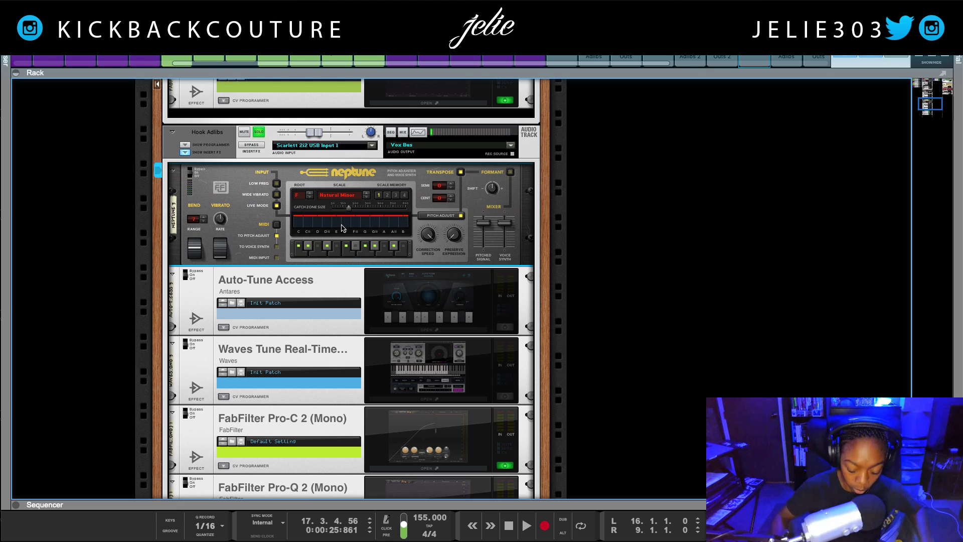
{"action": "key", "text": "space"}
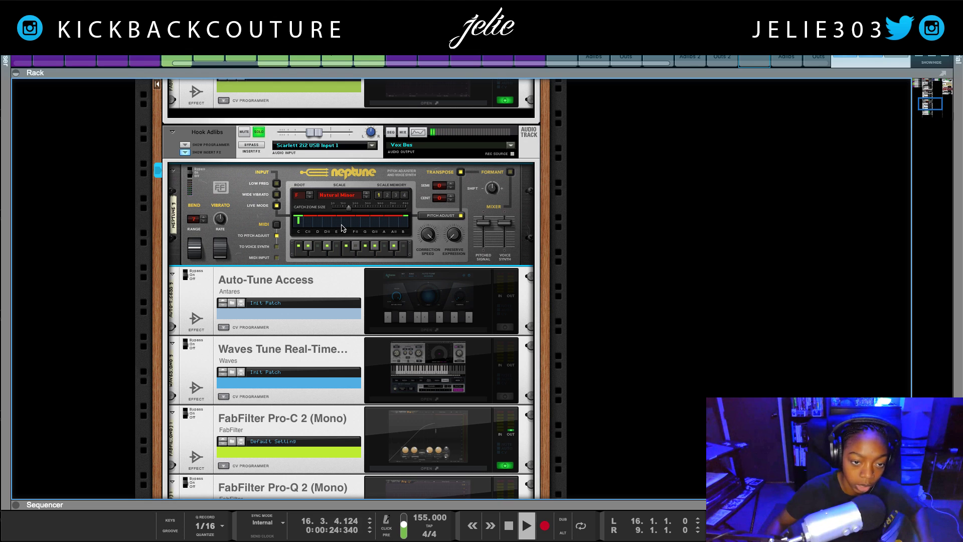
{"action": "key", "text": "space"}
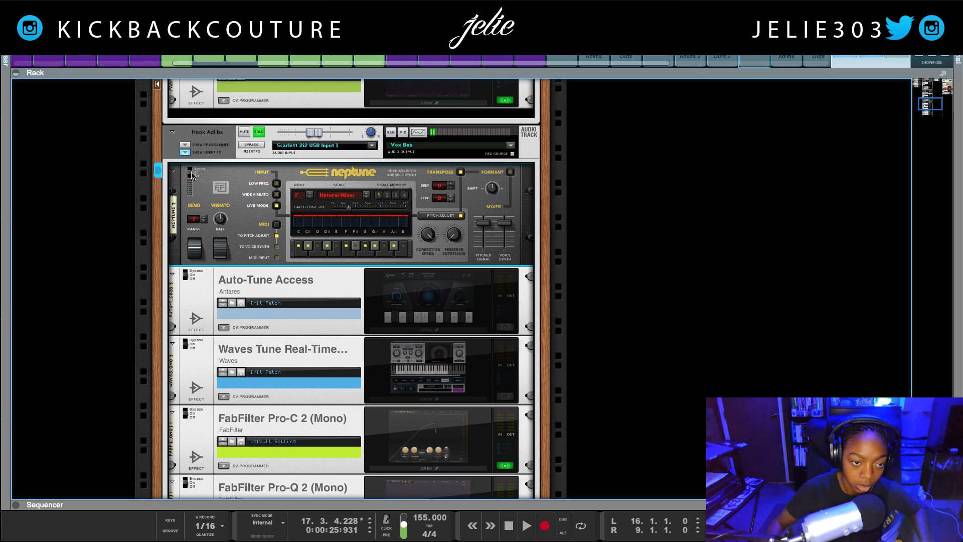
Switch Hook Adlibs to Auto-Tune Access, play it soloed, and unsolo it during playback to hear it in the full mix.
{"action": "left_click", "coordinate": [512, 332]}
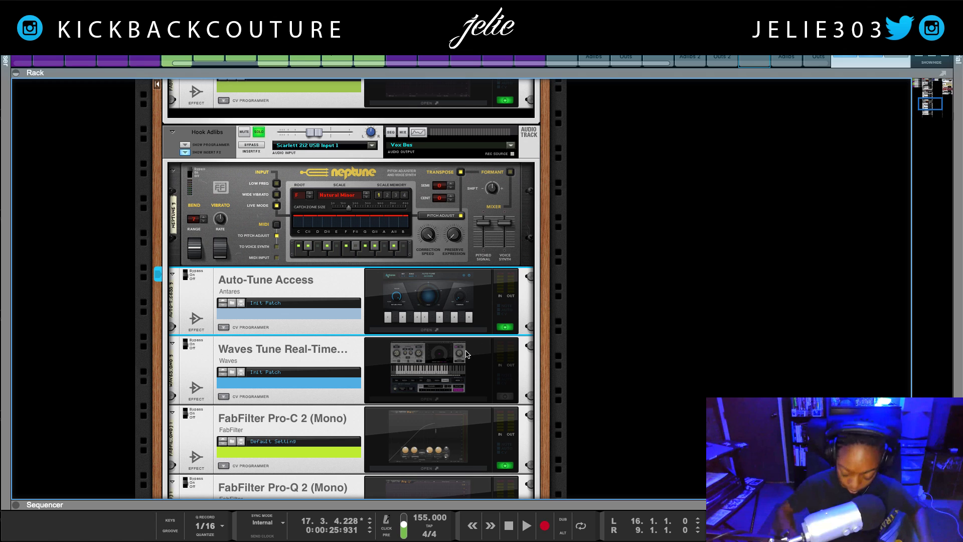
{"action": "key", "text": "space"}
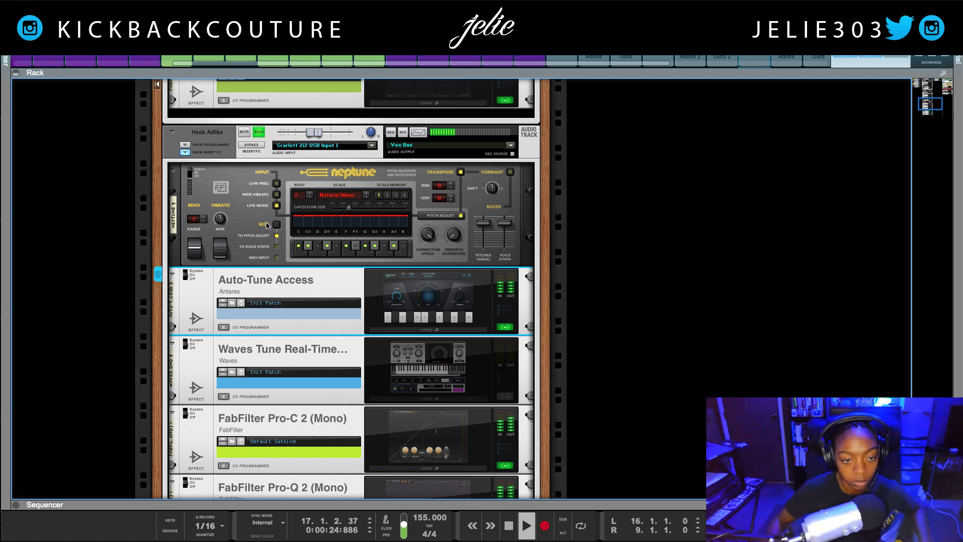
{"action": "left_click", "coordinate": [258, 132]}
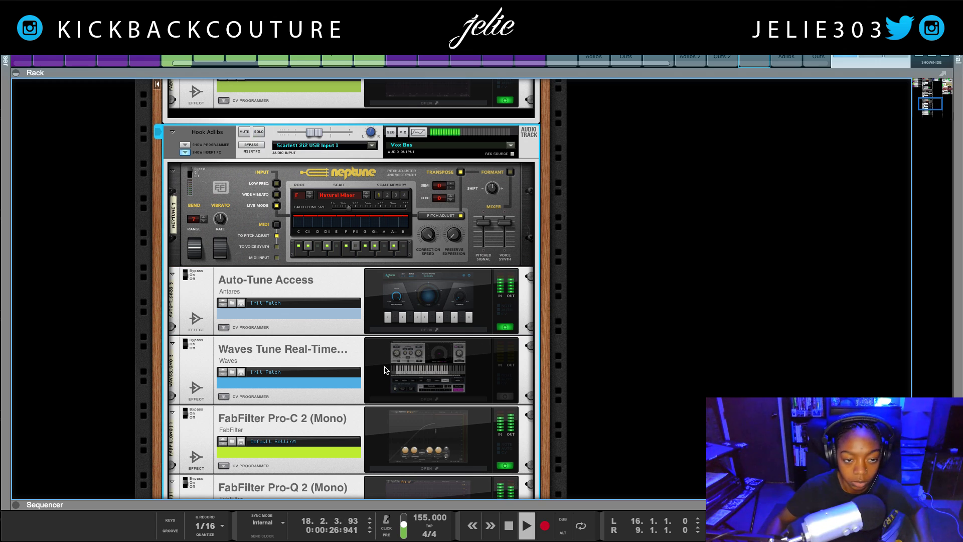
{"action": "scroll", "coordinate": [284, 321], "scroll_direction": "down", "scroll_amount": 1}
{"action": "scroll", "coordinate": [270, 332], "scroll_direction": "down", "scroll_amount": 10}
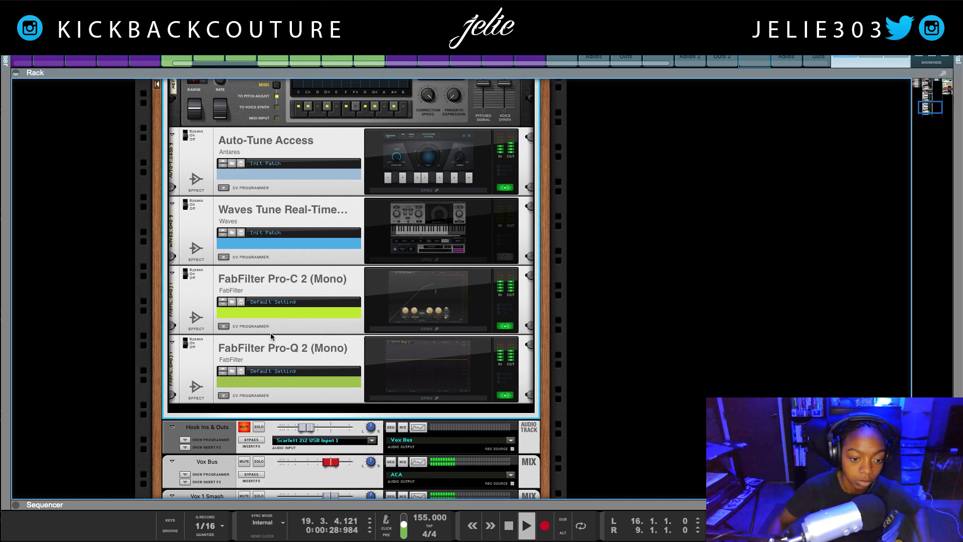
{"action": "key", "text": "space"}
Unmute the Hook Ins & Outs track and show its insert effects.
{"action": "left_click", "coordinate": [241, 348]}
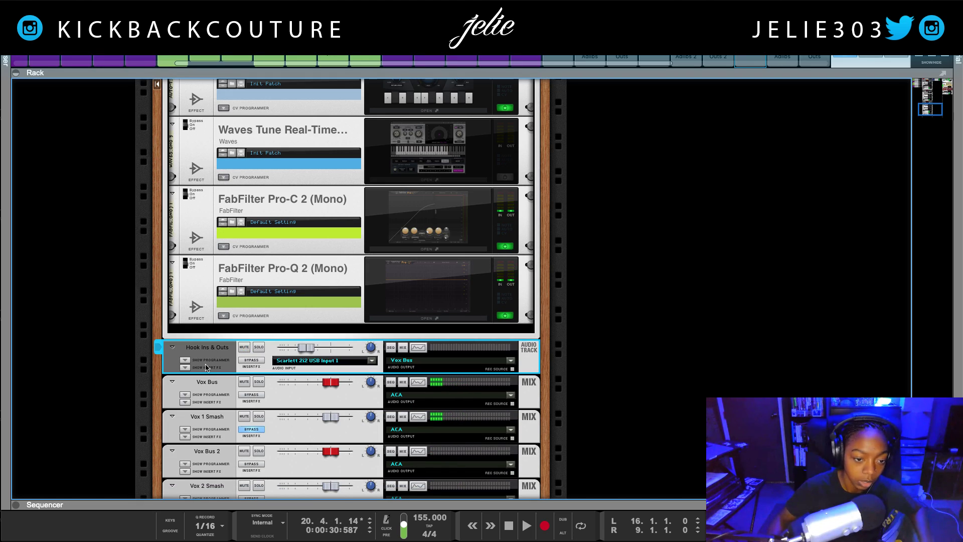
{"action": "left_click", "coordinate": [184, 367]}
{"action": "scroll", "coordinate": [222, 371], "scroll_direction": "down", "scroll_amount": 3}
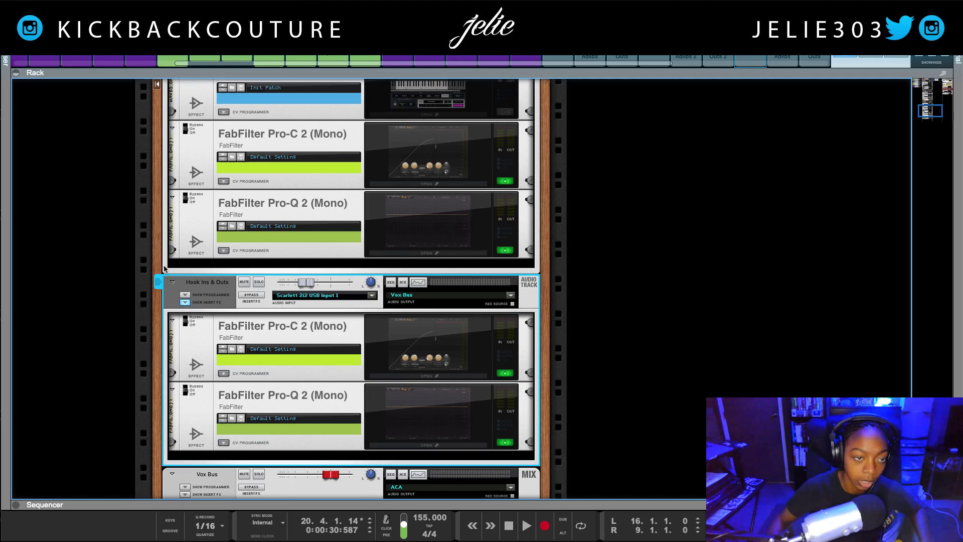
Insert Neptune, Auto-Tune Access and Waves Tune Real-Time Mono ahead of the compressor on Hook Ins & Outs, bypassing the latter two.
{"action": "key", "text": "F7"}
{"action": "left_click", "coordinate": [22, 291]}
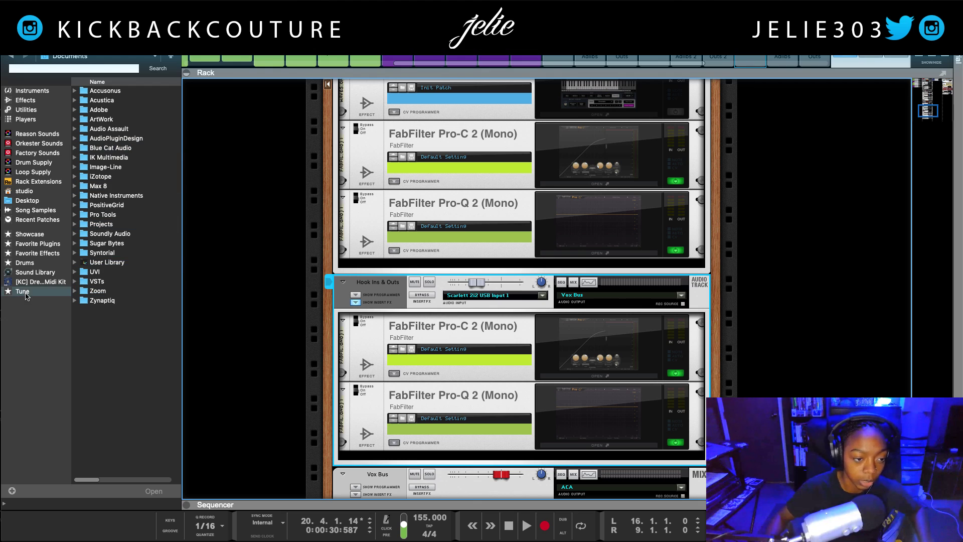
{"action": "left_click", "coordinate": [117, 113]}
{"action": "left_click_drag", "start_coordinate": [117, 115], "coordinate": [334, 314]}
{"action": "left_click_drag", "start_coordinate": [118, 140], "coordinate": [523, 421]}
{"action": "left_click", "coordinate": [23, 291]}
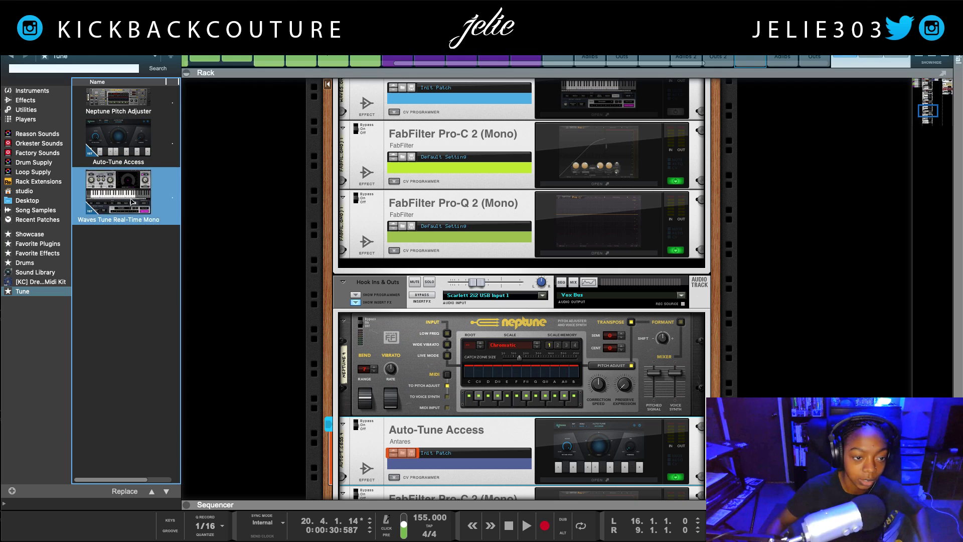
{"action": "left_click_drag", "start_coordinate": [118, 193], "coordinate": [477, 449]}
{"action": "left_click", "coordinate": [362, 436]}
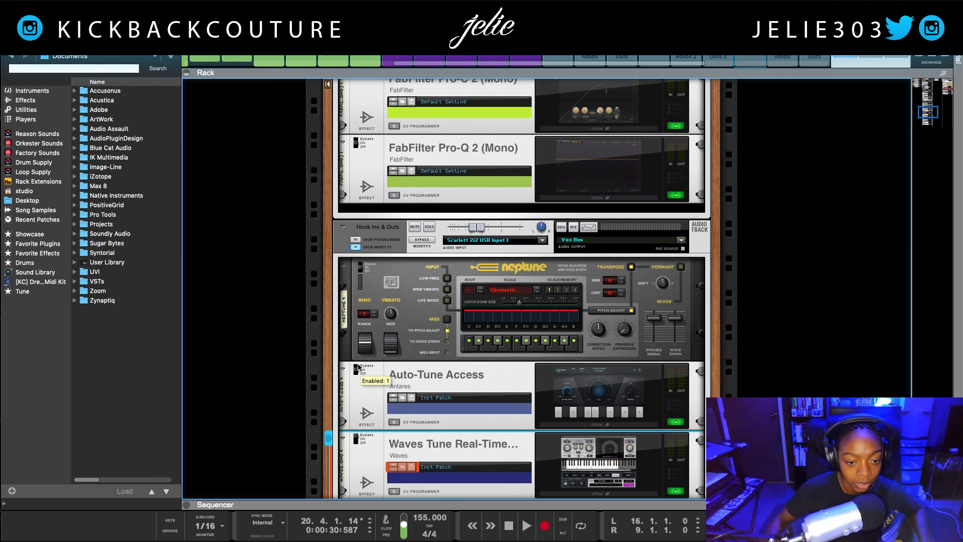
{"action": "left_click", "coordinate": [360, 370]}
Set Neptune on Hook Ins & Outs to the Natural Minor scale with F as the root.
{"action": "scroll", "coordinate": [441, 298], "scroll_direction": "right", "scroll_amount": 3}
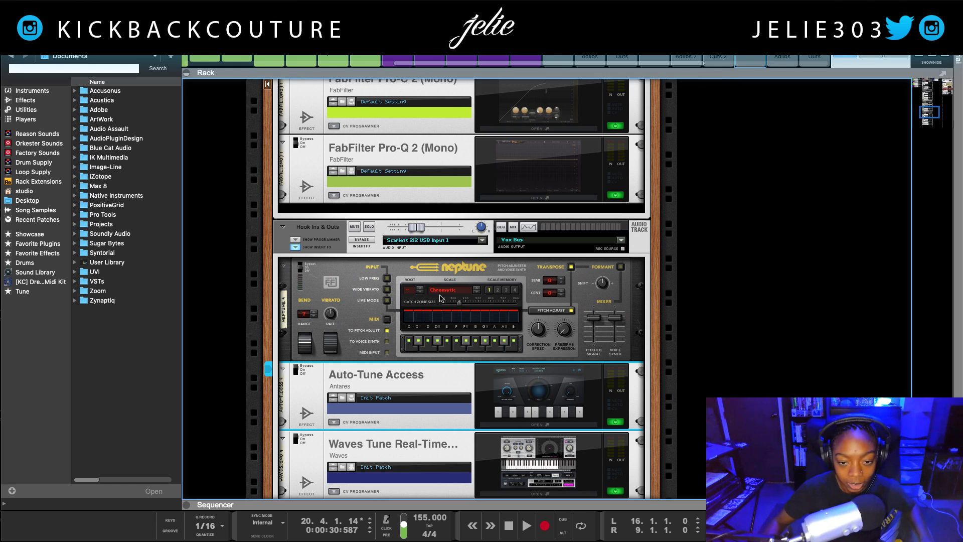
{"action": "left_click", "coordinate": [427, 292]}
{"action": "left_click", "coordinate": [458, 306]}
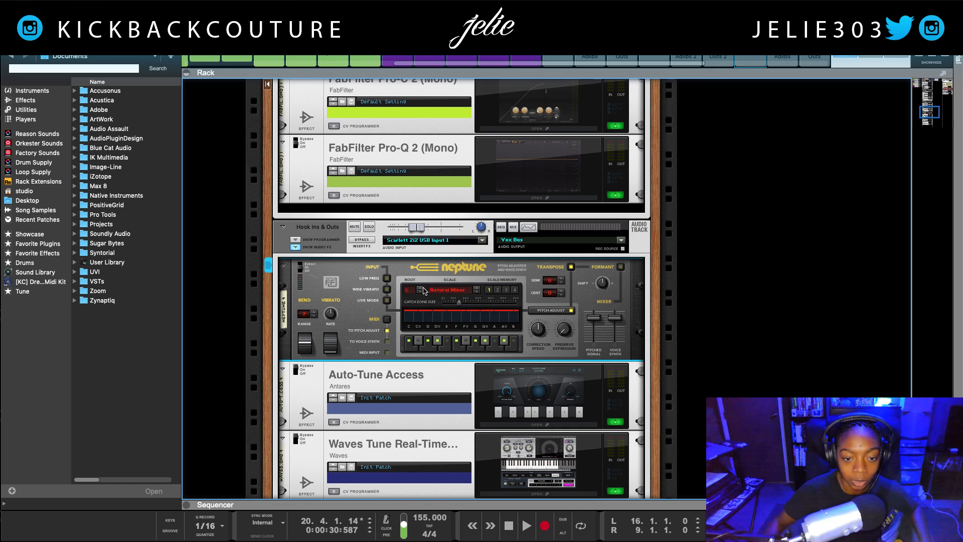
{"action": "left_click", "coordinate": [420, 290]}
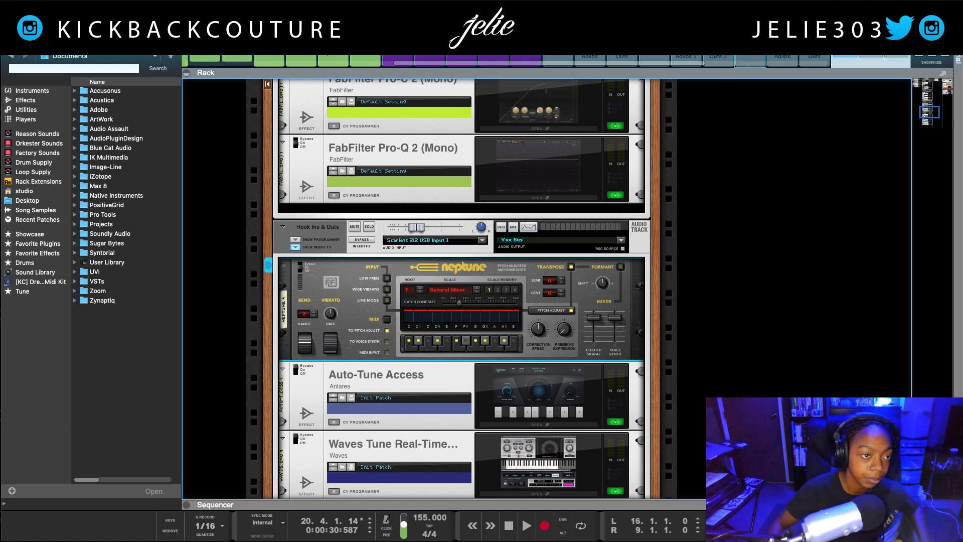
Hide the browser, set Neptune's Correction Speed to 127, and switch its Live Mode on and back off.
{"action": "key", "text": "F3"}
{"action": "scroll", "coordinate": [216, 339], "scroll_direction": "down", "scroll_amount": 2}
{"action": "scroll", "coordinate": [301, 346], "scroll_direction": "left", "scroll_amount": 2}
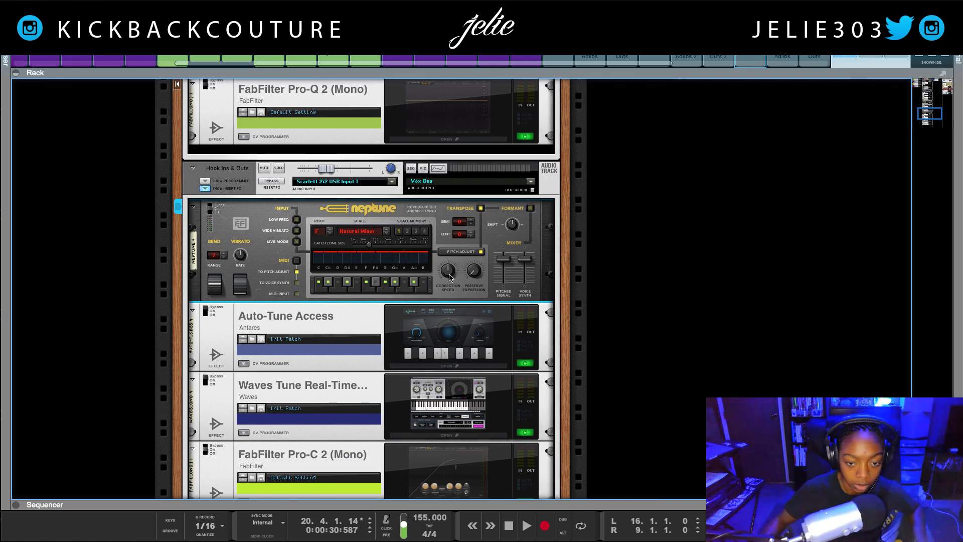
{"action": "left_click_drag", "start_coordinate": [450, 277], "coordinate": [444, 198]}
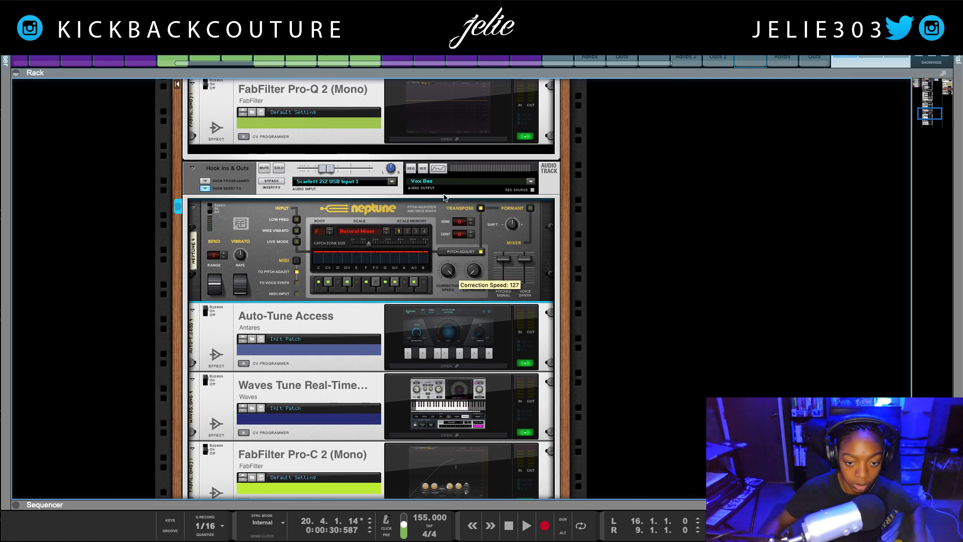
{"action": "left_click", "coordinate": [297, 241]}
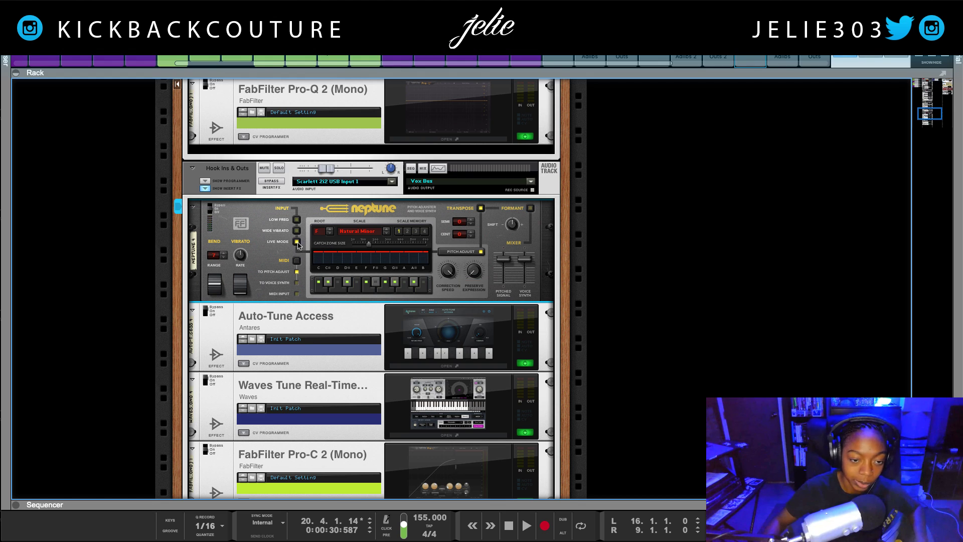
{"action": "left_click", "coordinate": [297, 242]}
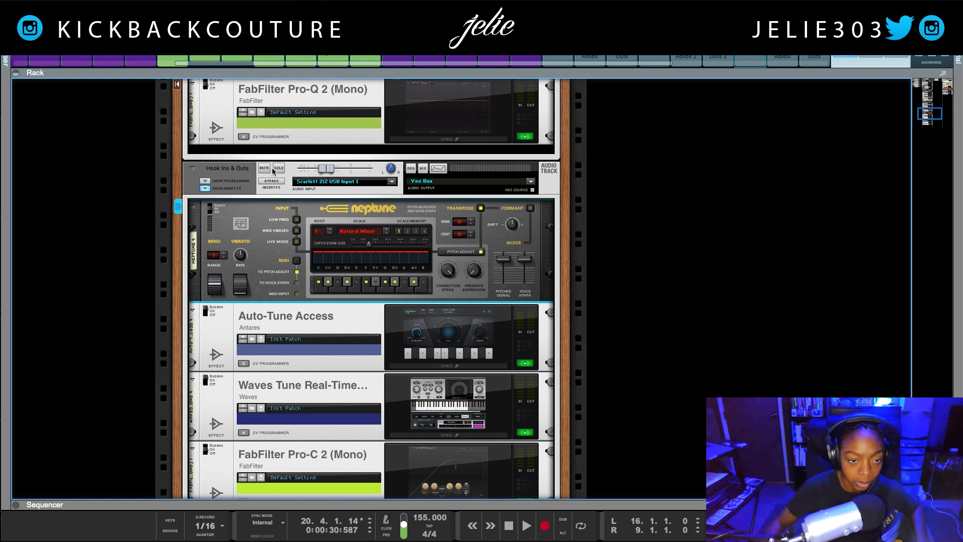
With Auto-Tune Access and Waves Tune Real-Time bypassed, play Hook Ins & Outs through Neptune from bar 16, soloing the track during playback.
{"action": "left_click", "coordinate": [206, 311]}
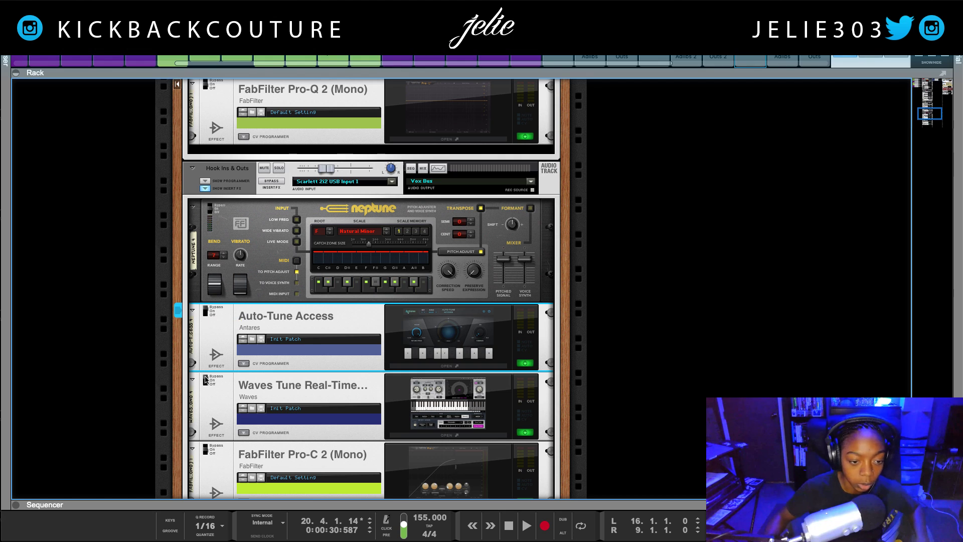
{"action": "left_click", "coordinate": [208, 384]}
{"action": "key", "text": "KP_0"}
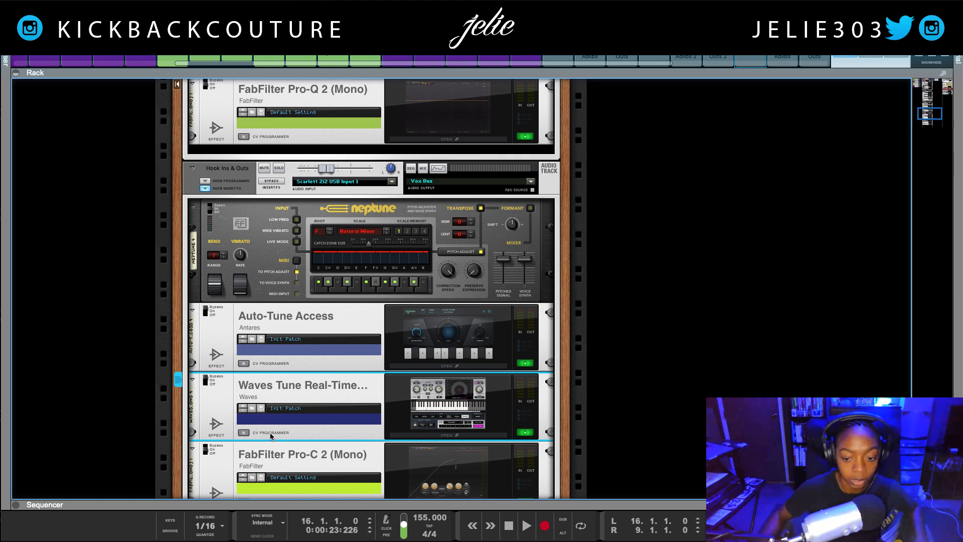
{"action": "key", "text": "space"}
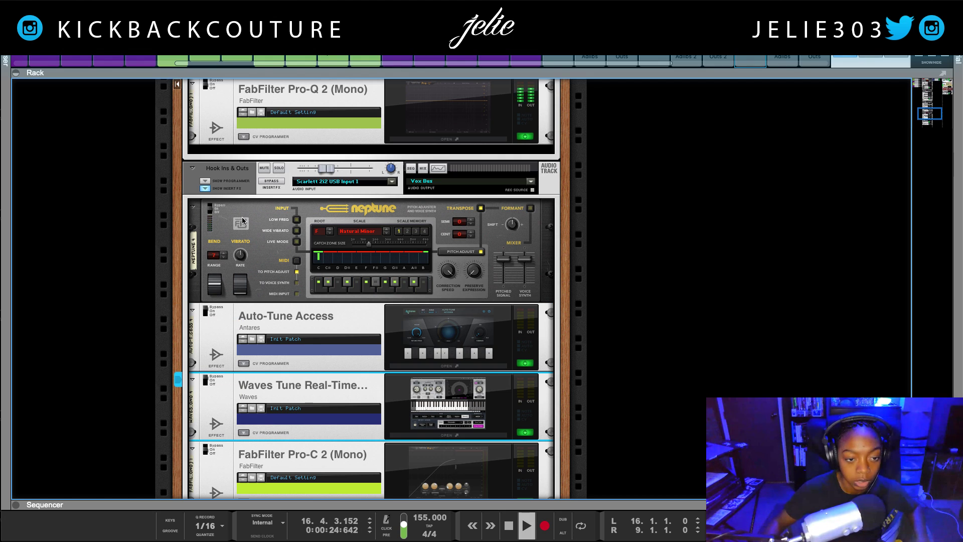
{"action": "left_click", "coordinate": [279, 169]}
{"action": "left_click", "coordinate": [297, 248]}
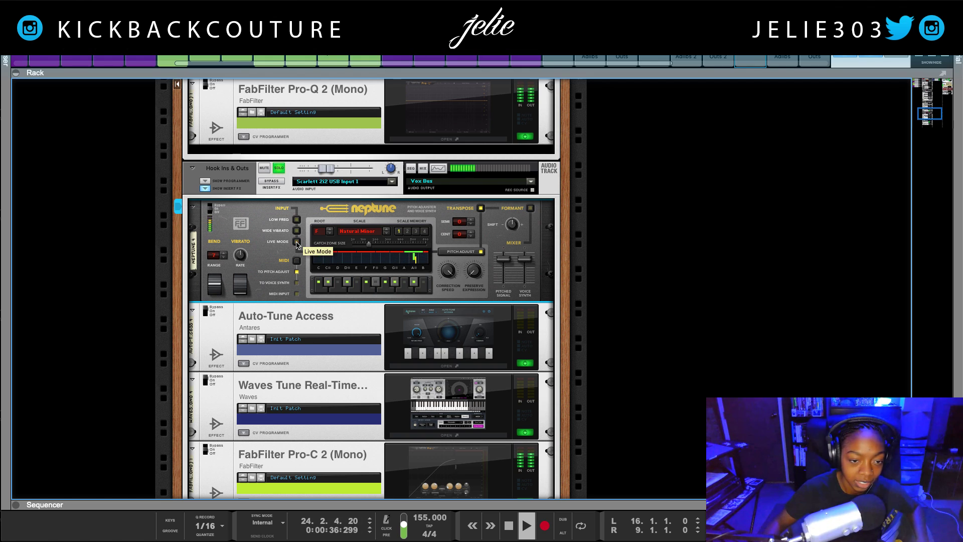
{"action": "key", "text": "space"}
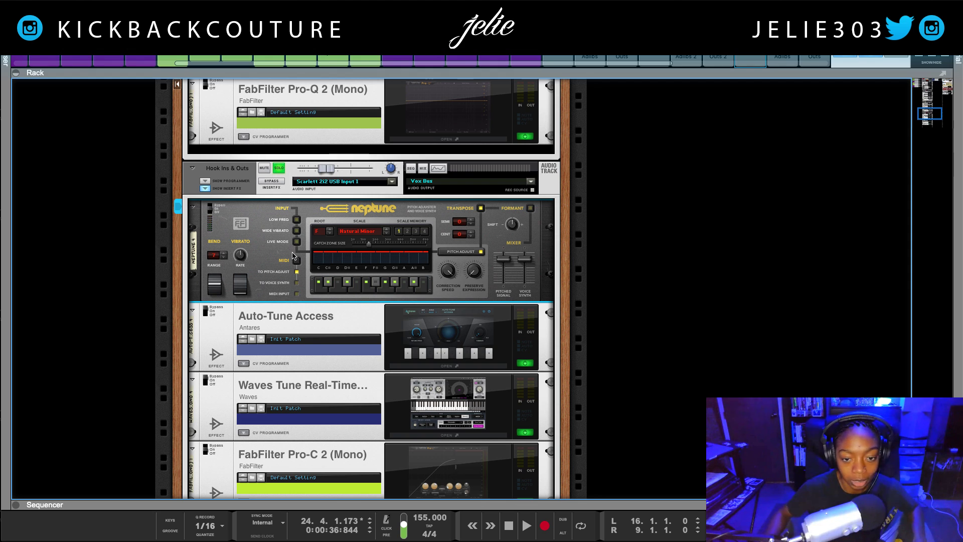
Replay the soloed Hook Ins & Outs through Neptune from bar 16 and stop.
{"action": "key", "text": "space"}
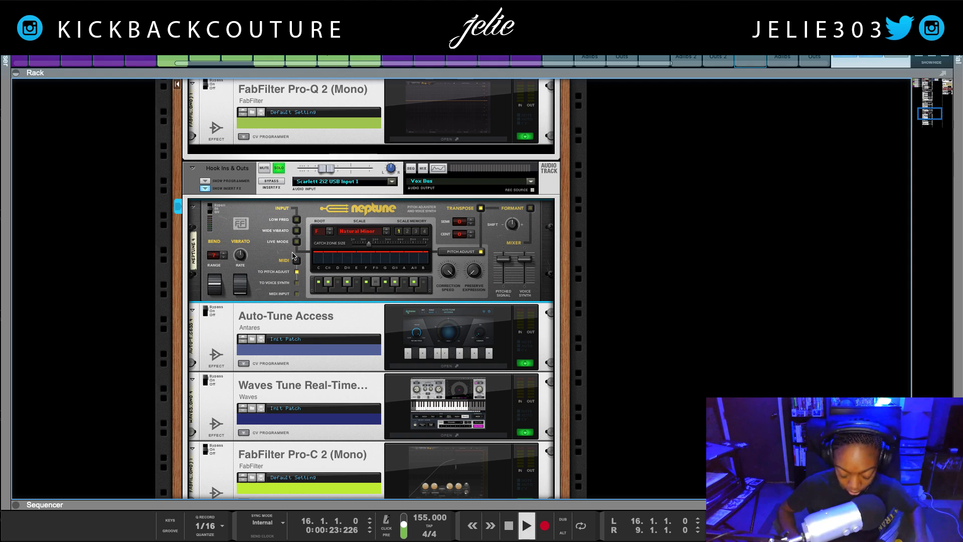
{"action": "scroll", "coordinate": [289, 291], "scroll_direction": "down", "scroll_amount": 2}
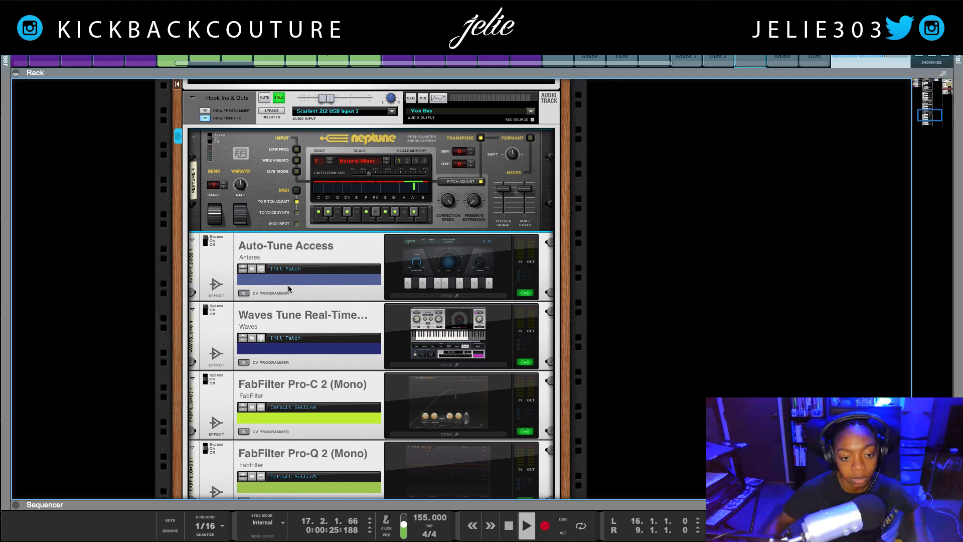
{"action": "scroll", "coordinate": [289, 286], "scroll_direction": "down", "scroll_amount": 1}
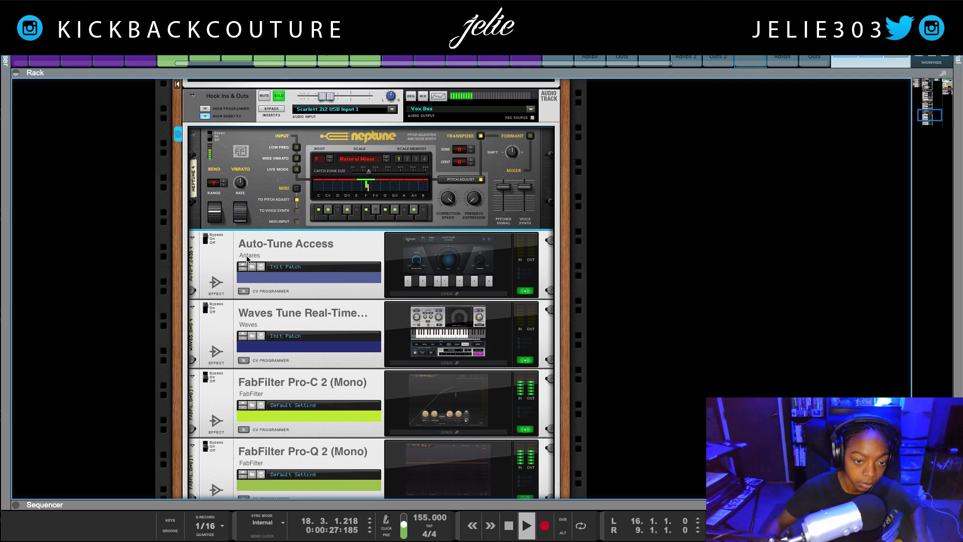
{"action": "key", "text": "space"}
Set Auto-Tune Access on Hook Ins & Outs to the Minor scale in the key of F and close its editor.
{"action": "left_click", "coordinate": [426, 293]}
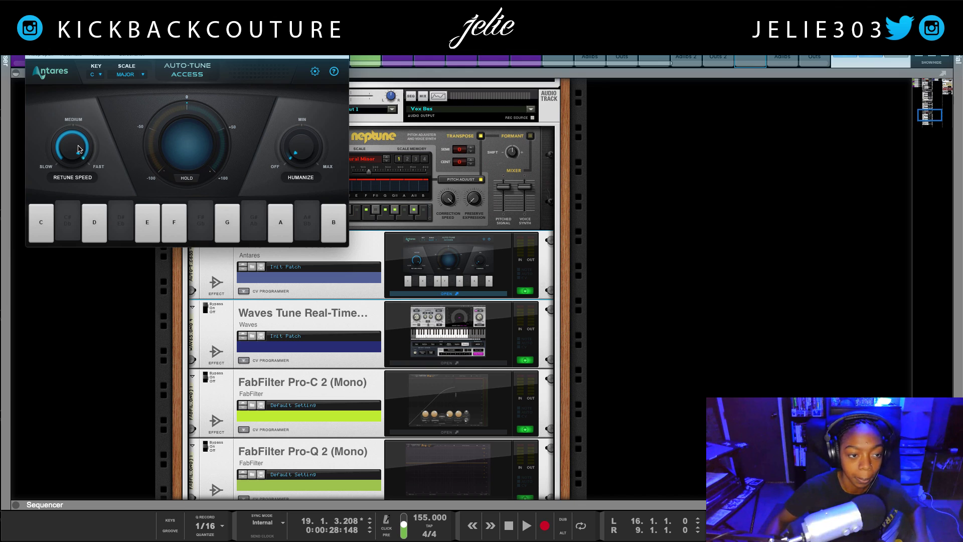
{"action": "left_click", "coordinate": [134, 73]}
{"action": "left_click", "coordinate": [123, 98]}
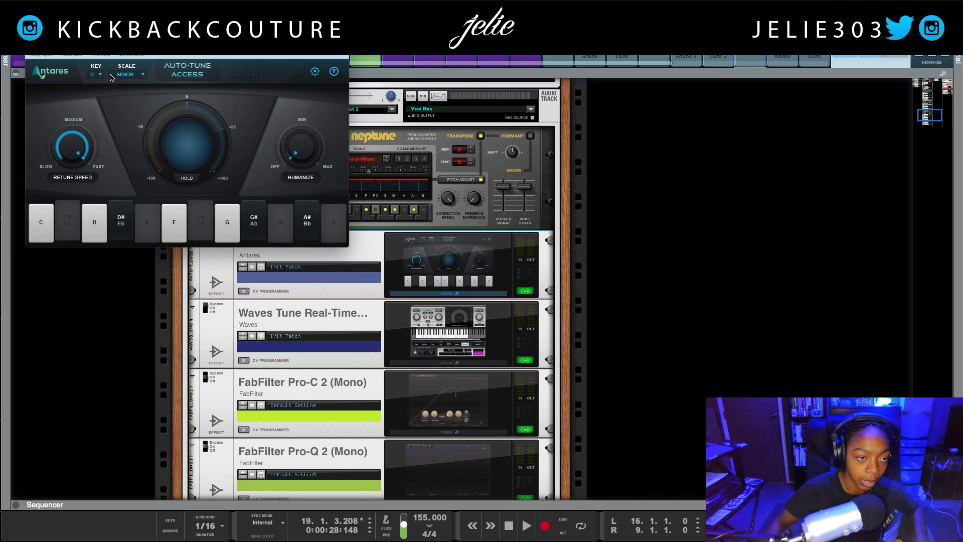
{"action": "left_click", "coordinate": [100, 75]}
{"action": "left_click", "coordinate": [106, 136]}
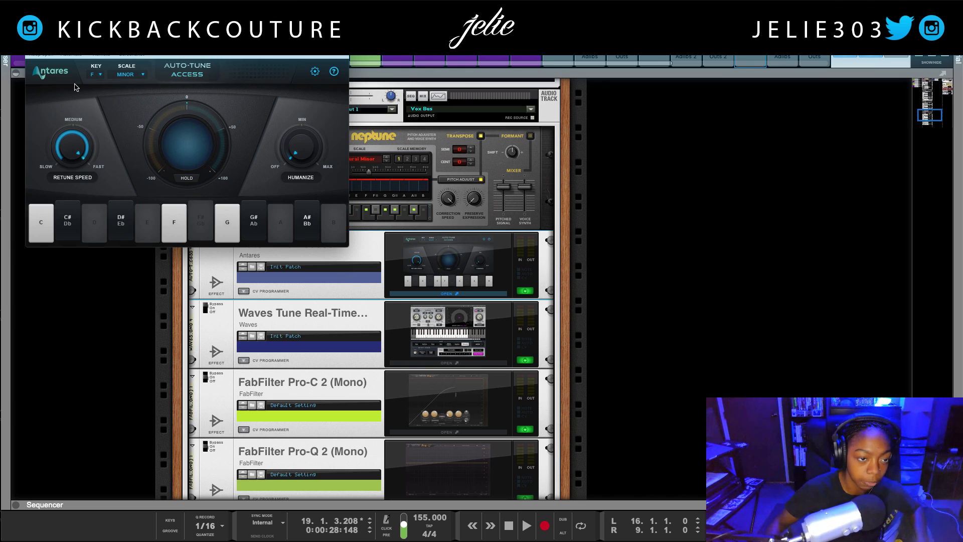
{"action": "left_click", "coordinate": [373, 453]}
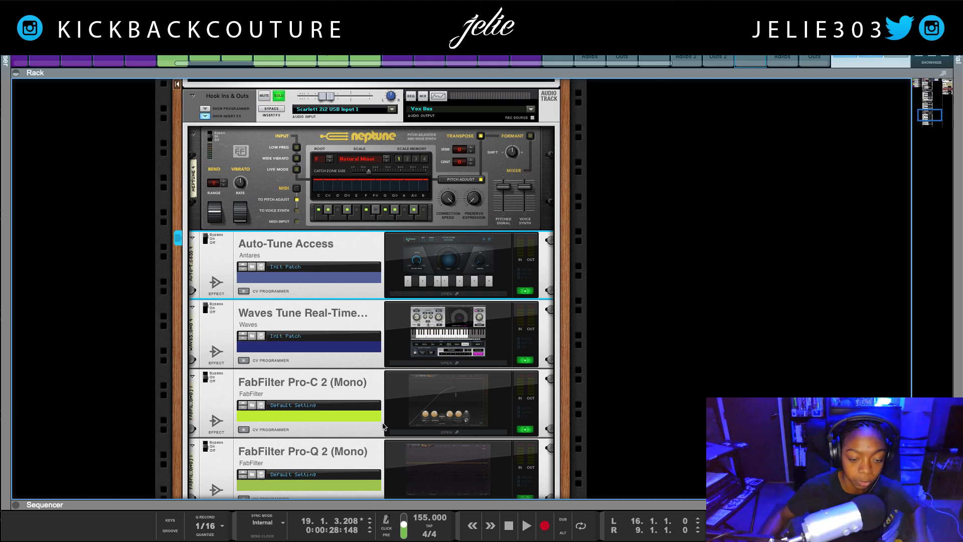
Set Waves Tune Real-Time to F Natural Minor with a 0.1 ms note transition, turn its Speed down, and close its editor.
{"action": "left_click", "coordinate": [469, 363]}
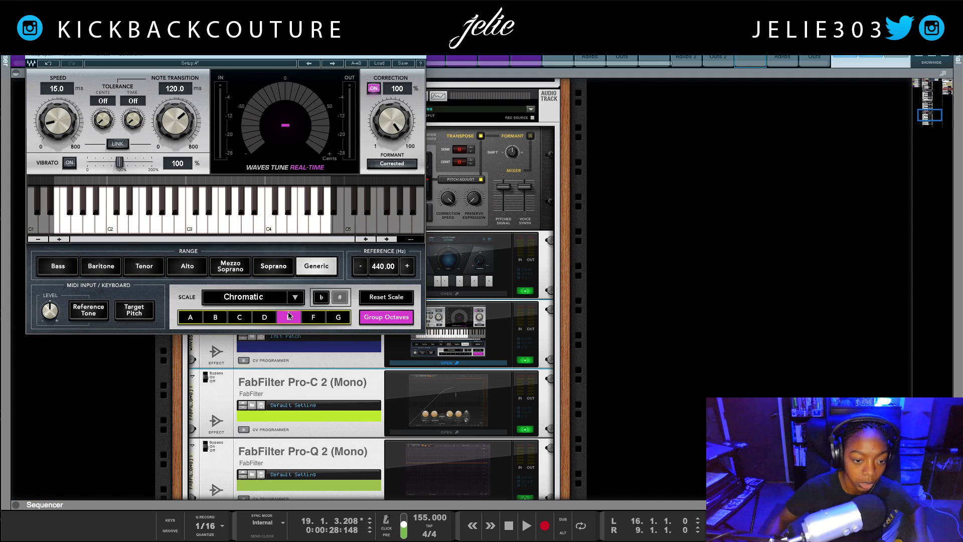
{"action": "left_click", "coordinate": [296, 298]}
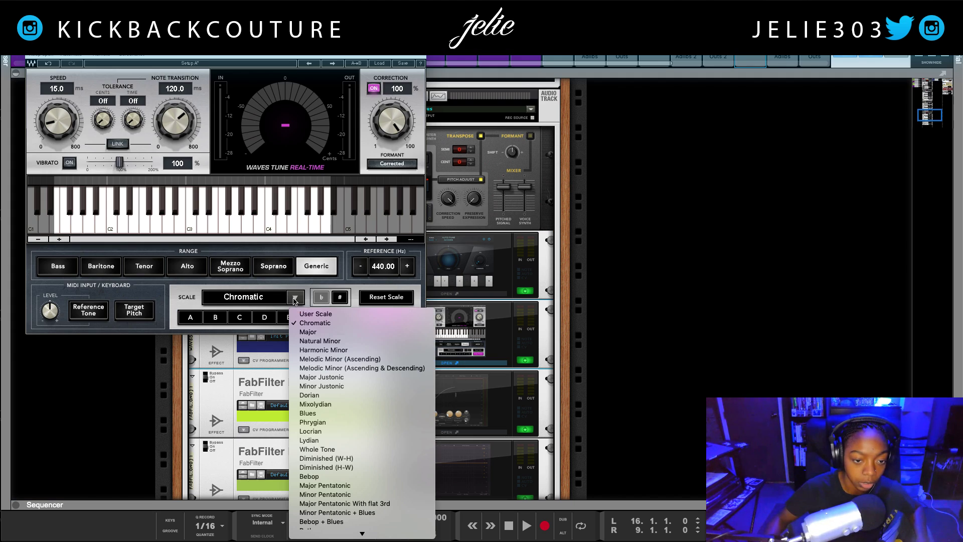
{"action": "left_click", "coordinate": [312, 340]}
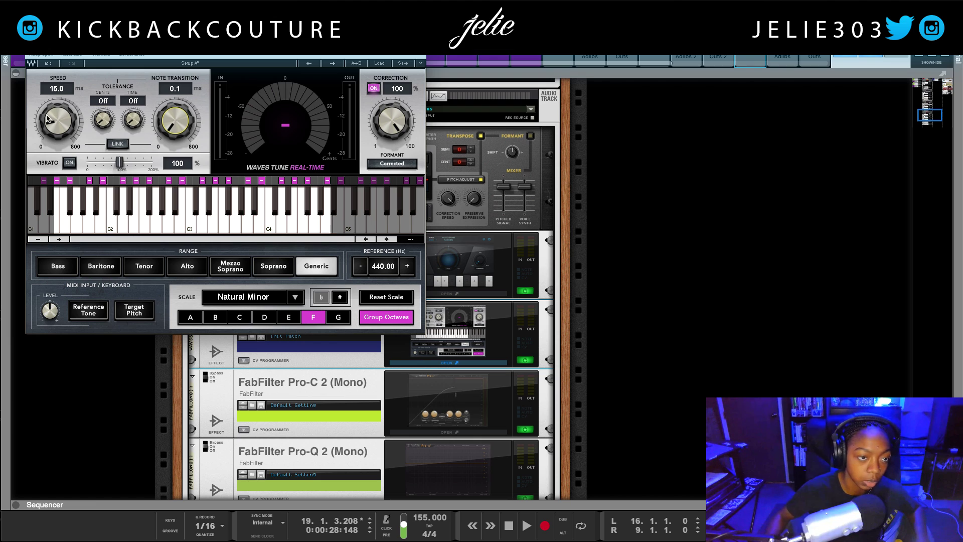
{"action": "left_click_drag", "start_coordinate": [57, 121], "coordinate": [58, 161]}
{"action": "key", "text": "ctrl+w"}
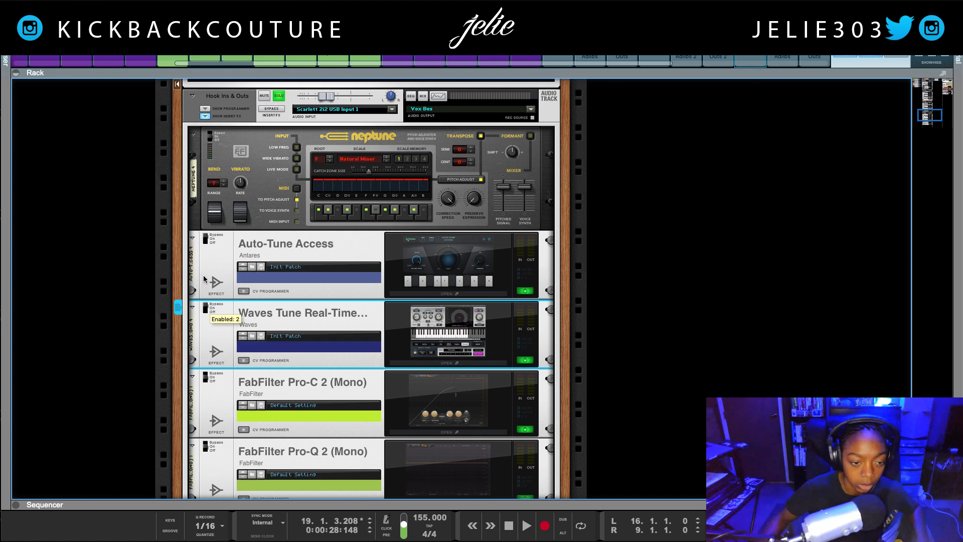
Play the soloed Hook Ins & Outs through Neptune alone from bar 16 and stop.
{"action": "scroll", "coordinate": [329, 253], "scroll_direction": "down", "scroll_amount": 1}
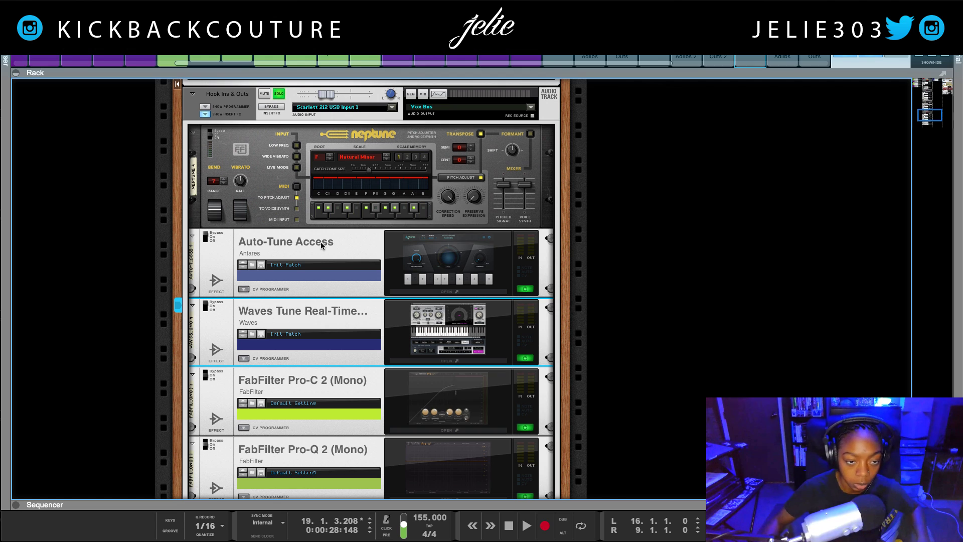
{"action": "key", "text": "KP_0"}
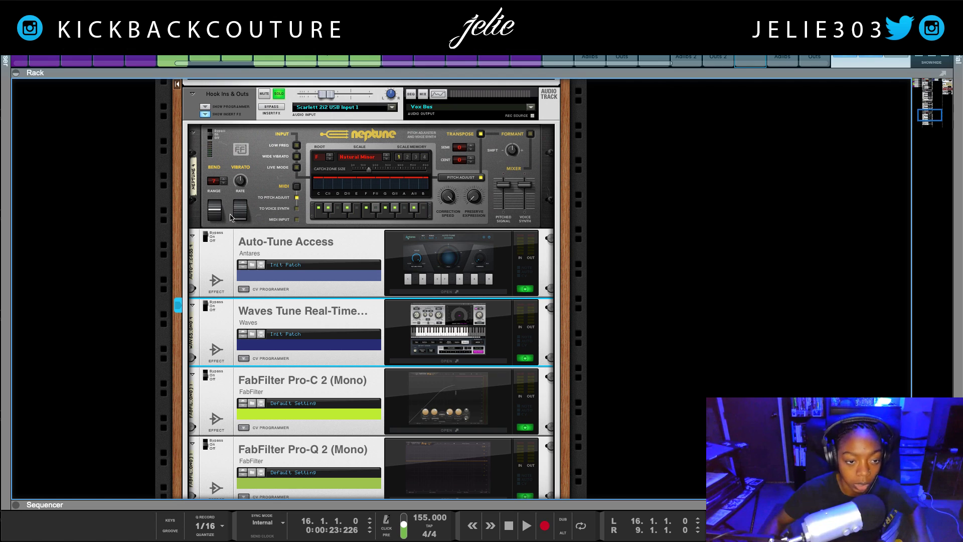
{"action": "key", "text": "space"}
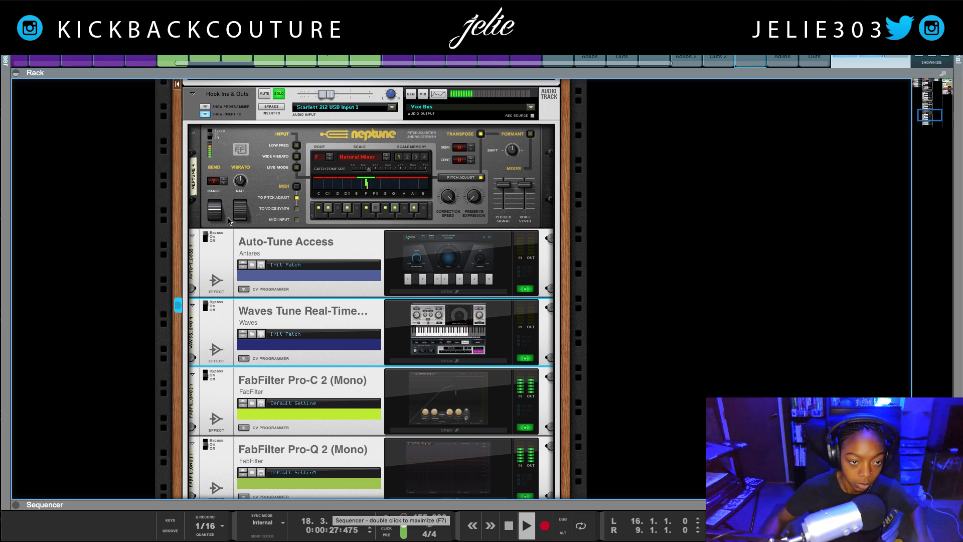
{"action": "key", "text": "space"}
Bypass all insert effects on Hook Ins & Outs and play the dry vocal for comparison.
{"action": "left_click", "coordinate": [277, 111]}
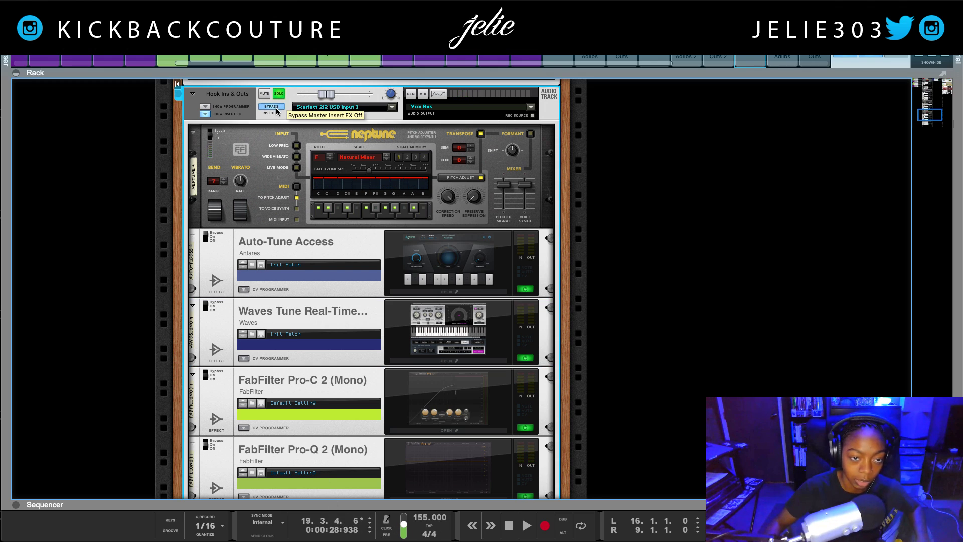
{"action": "key", "text": "space"}
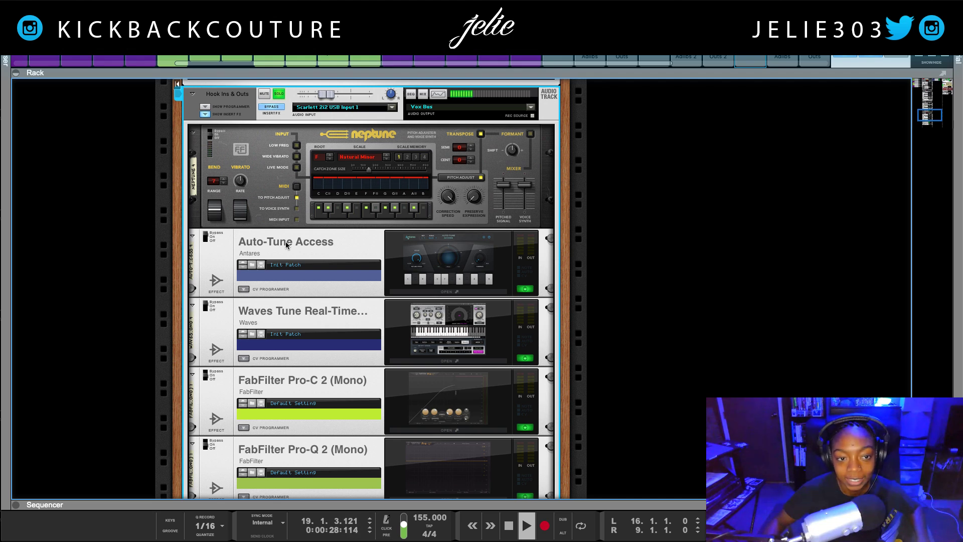
{"action": "key", "text": "space"}
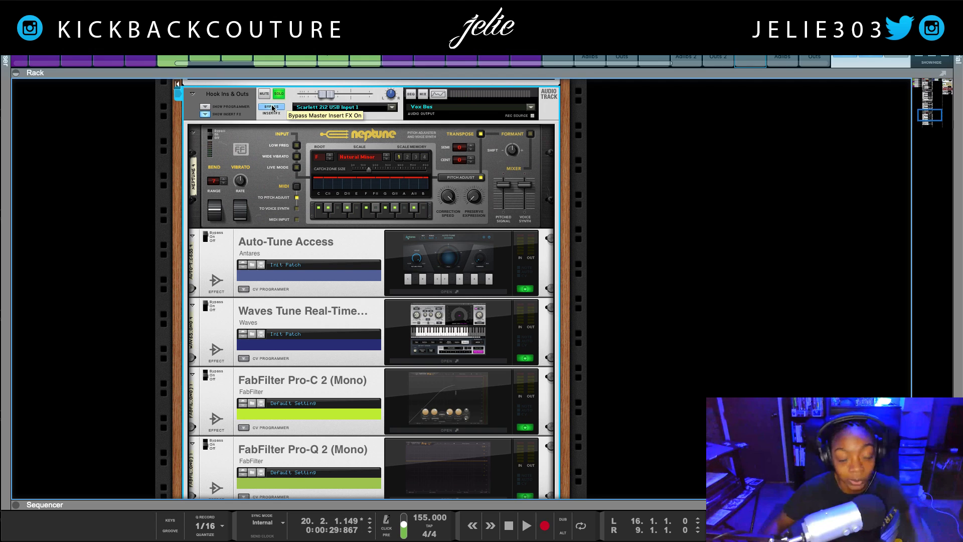
With the inserts active again and Neptune bypassed, enable Auto-Tune Access and play Hook Ins & Outs from bar 16.
{"action": "left_click", "coordinate": [207, 236]}
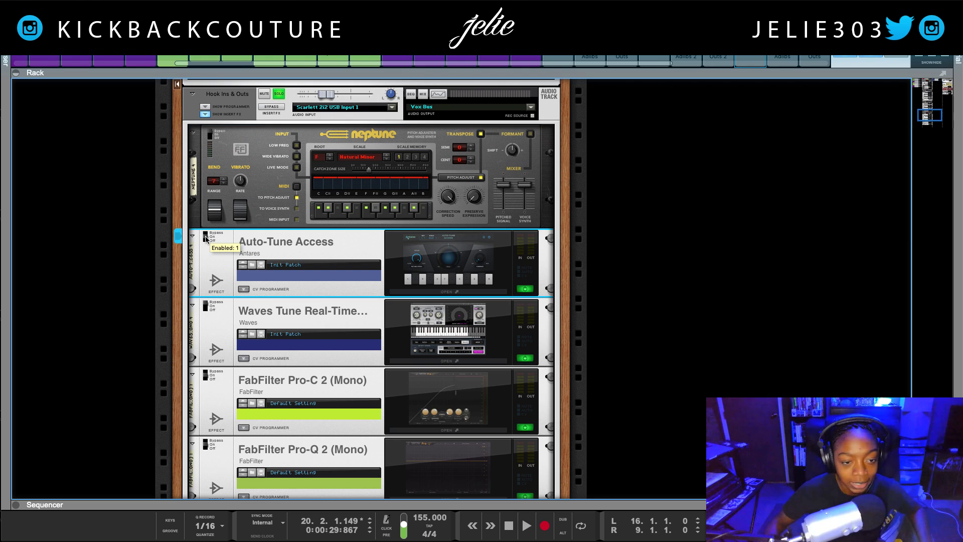
{"action": "key", "text": "KP_0"}
{"action": "key", "text": "space"}
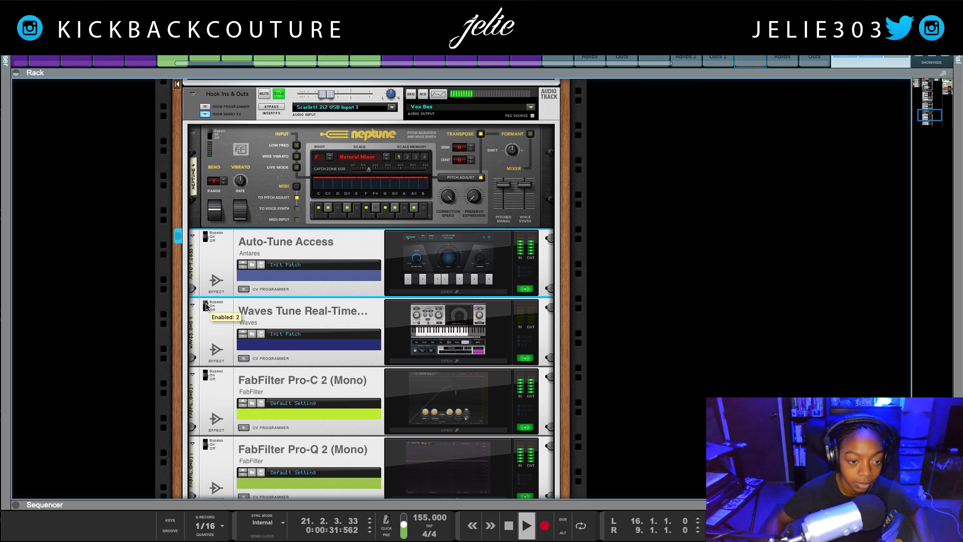
{"action": "key", "text": "space"}
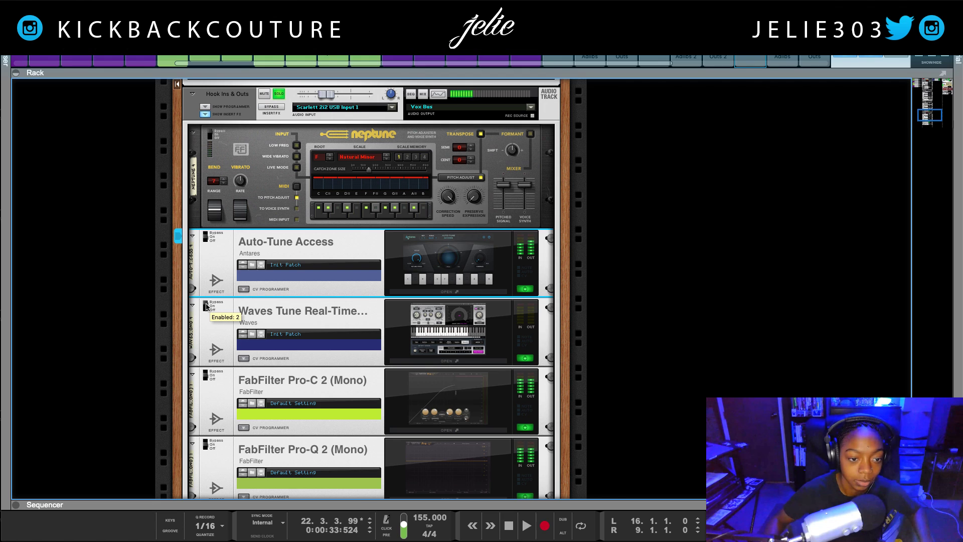
Enable Waves Tune Real-Time, bypass Auto-Tune Access, and play the soloed vocal from bar 16.
{"action": "left_click", "coordinate": [207, 310]}
{"action": "left_click", "coordinate": [207, 256]}
{"action": "key", "text": "KP_0"}
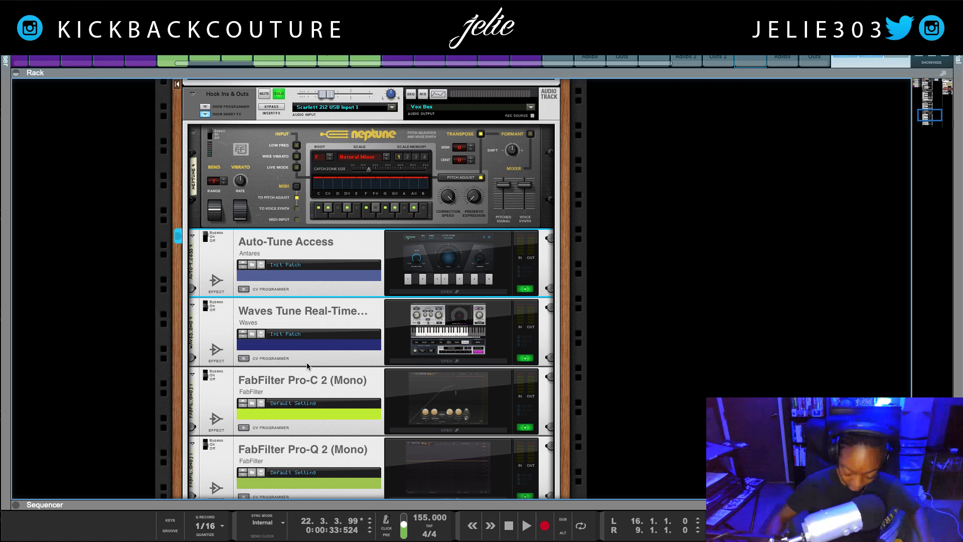
{"action": "key", "text": "space"}
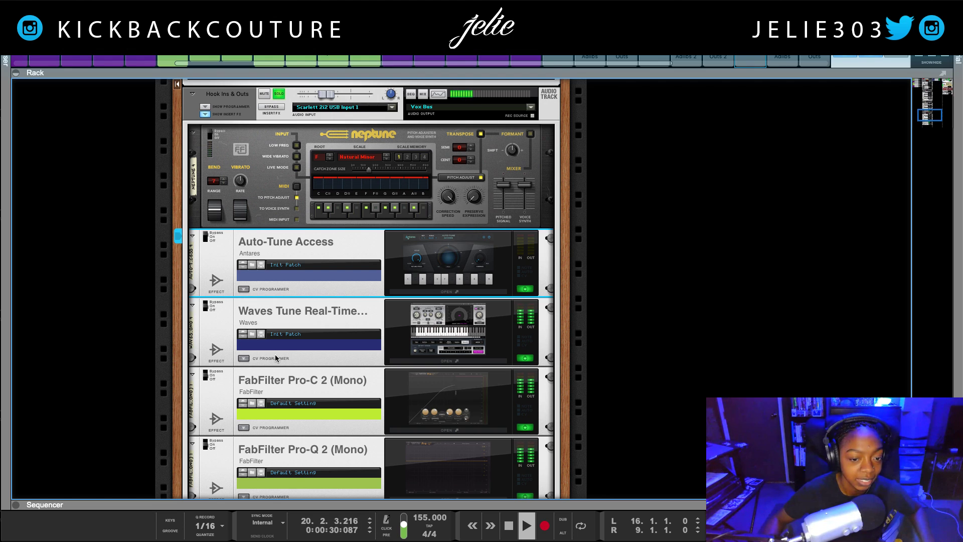
{"action": "key", "text": "space"}
Bypass Waves Tune Real-Time, turn Auto-Tune Access back on, and replay the soloed vocal.
{"action": "left_click", "coordinate": [206, 308]}
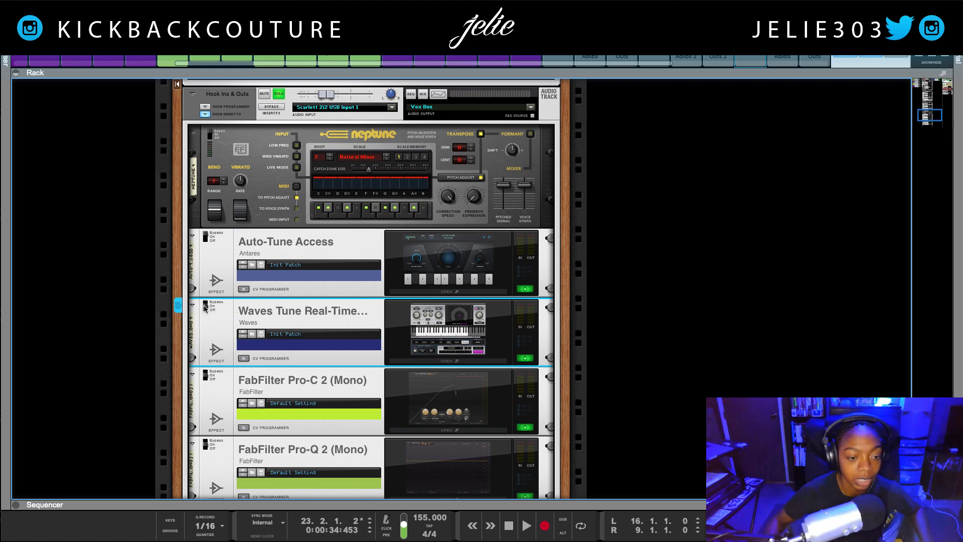
{"action": "left_click", "coordinate": [207, 238]}
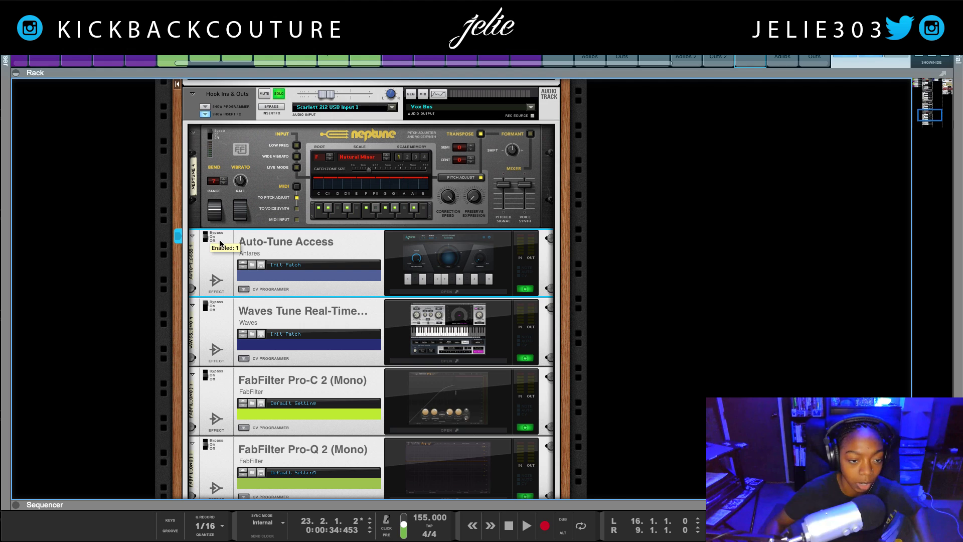
{"action": "key", "text": "space"}
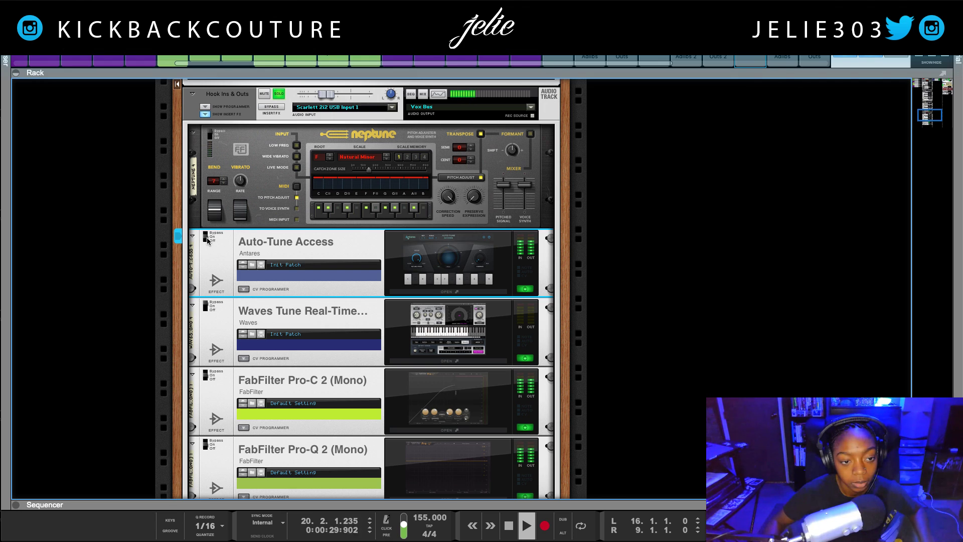
{"action": "key", "text": "space"}
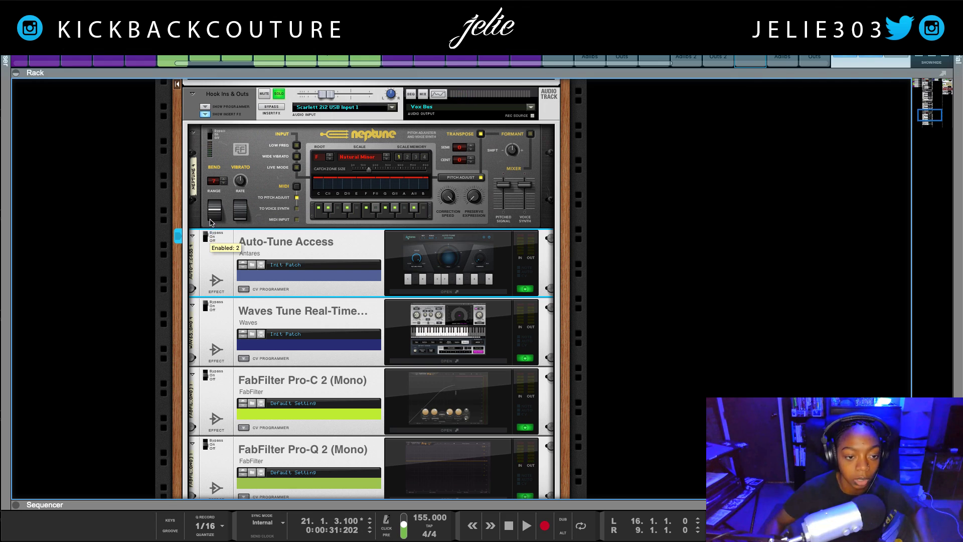
Switch from Auto-Tune Access back to Waves Tune Real-Time and replay the soloed Hook Ins & Outs from bar 16.
{"action": "left_click", "coordinate": [207, 305]}
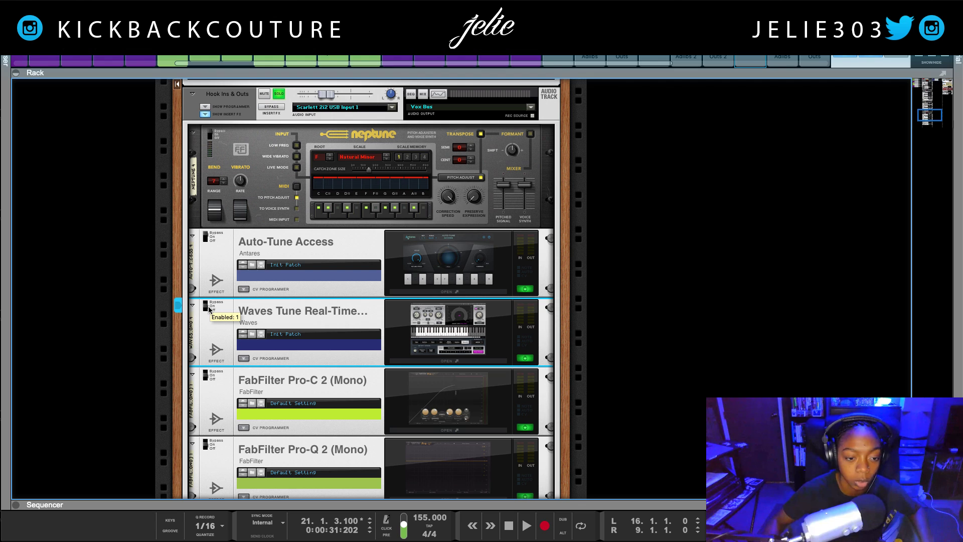
{"action": "key", "text": "KP_0"}
{"action": "key", "text": "space"}
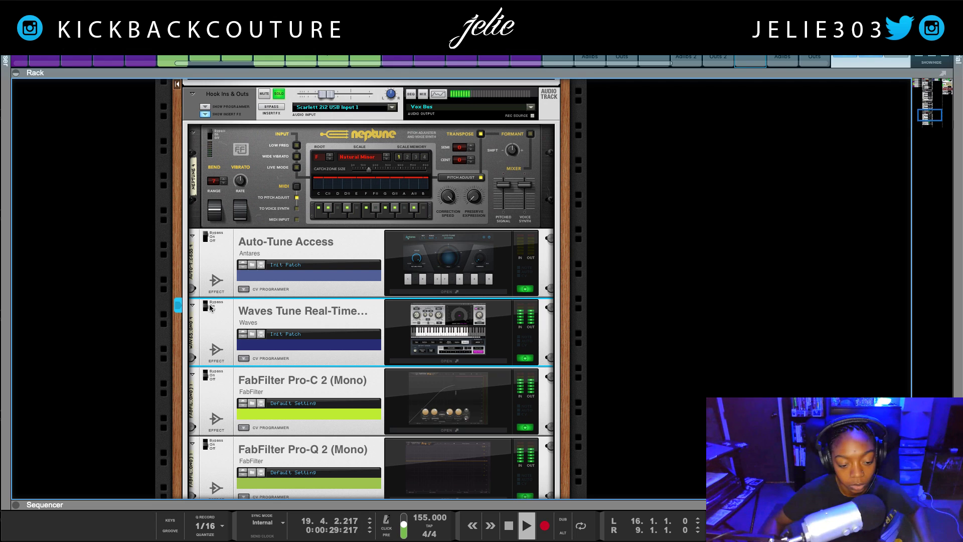
{"action": "key", "text": "space"}
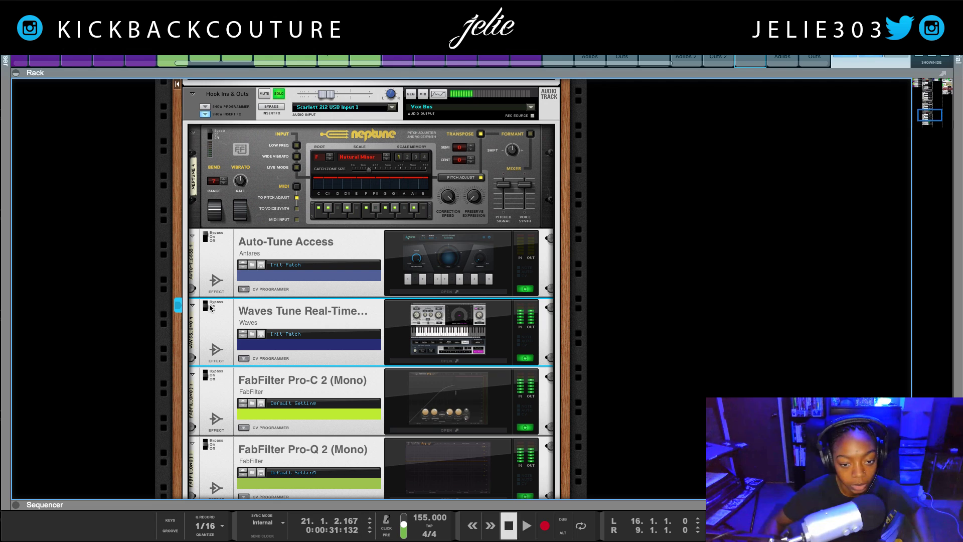
Open Auto-Tune Access, move its window over the rack, examine the Retune Speed control, and close it.
{"action": "left_click", "coordinate": [434, 294]}
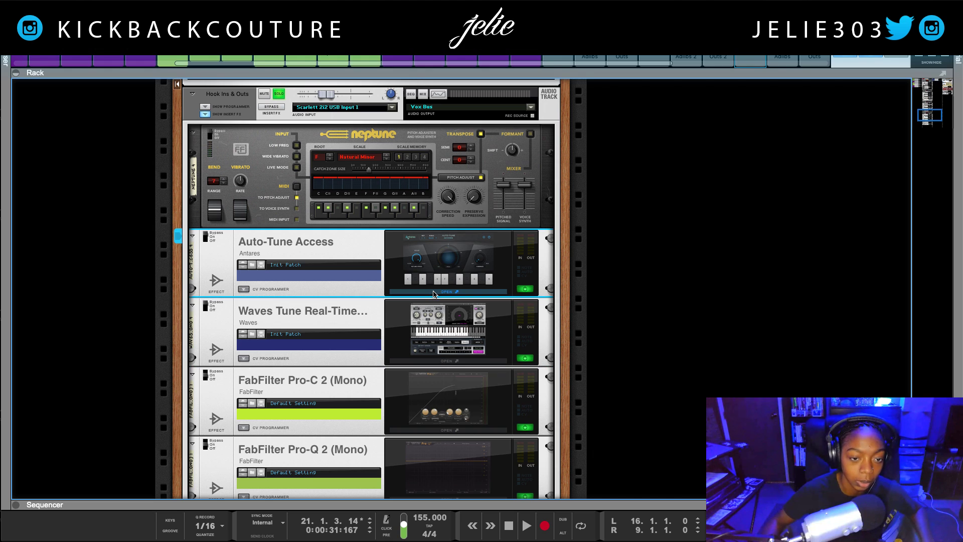
{"action": "left_click", "coordinate": [435, 293]}
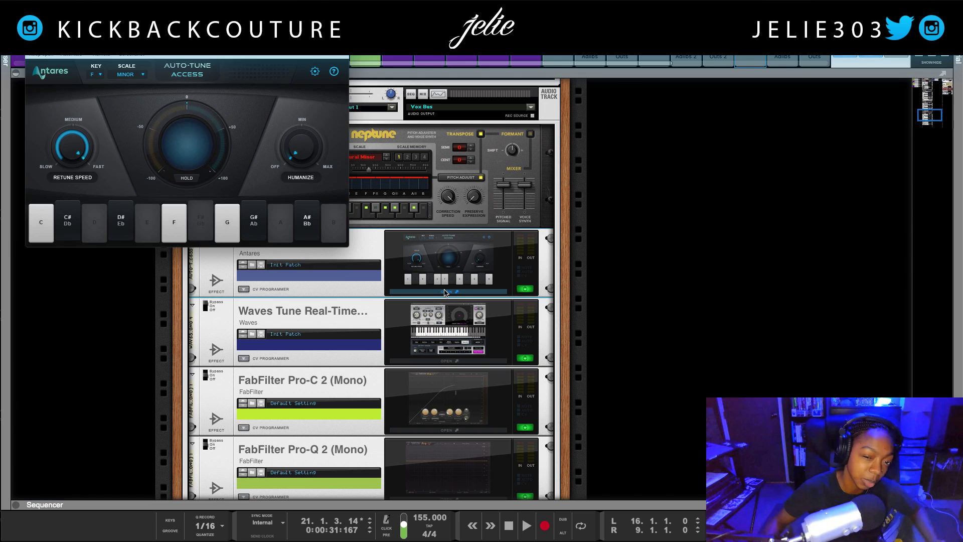
{"action": "left_click_drag", "start_coordinate": [214, 32], "coordinate": [447, 210]}
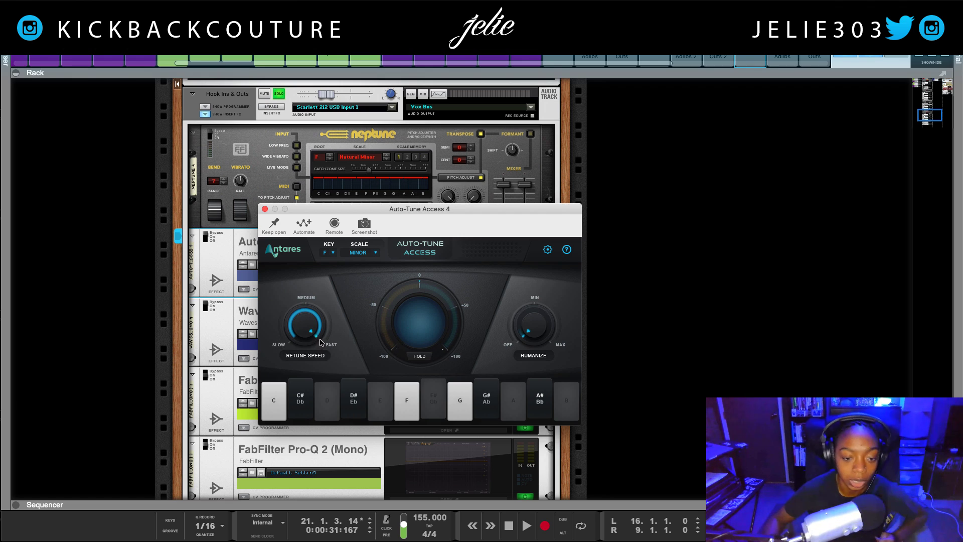
{"action": "left_click_drag", "start_coordinate": [324, 332], "coordinate": [304, 309]}
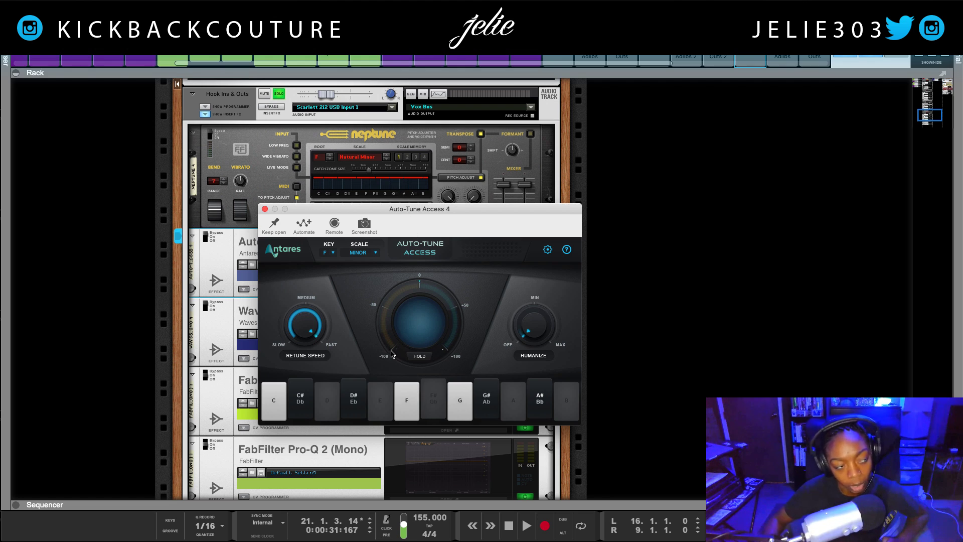
{"action": "left_click", "coordinate": [265, 209]}
Enable Neptune, bypass Auto-Tune Access, and play the soloed Hook Ins & Outs vocal.
{"action": "scroll", "coordinate": [153, 343], "scroll_direction": "down", "scroll_amount": 3}
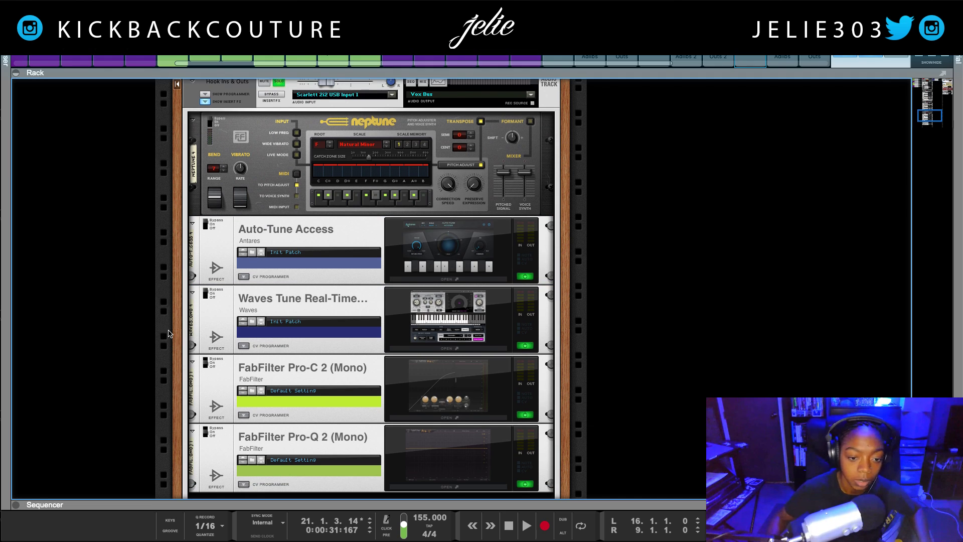
{"action": "scroll", "coordinate": [170, 304], "scroll_direction": "up", "scroll_amount": 4}
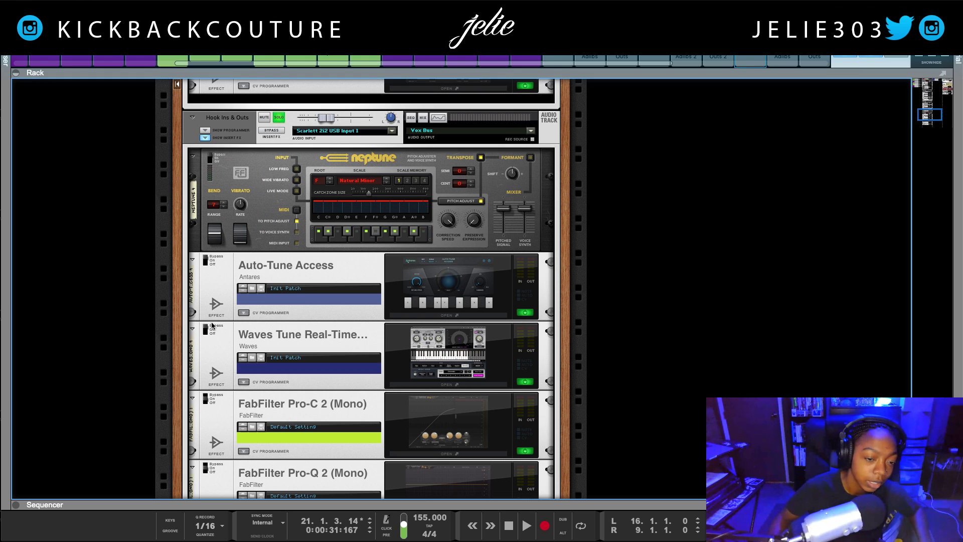
{"action": "left_click", "coordinate": [210, 161]}
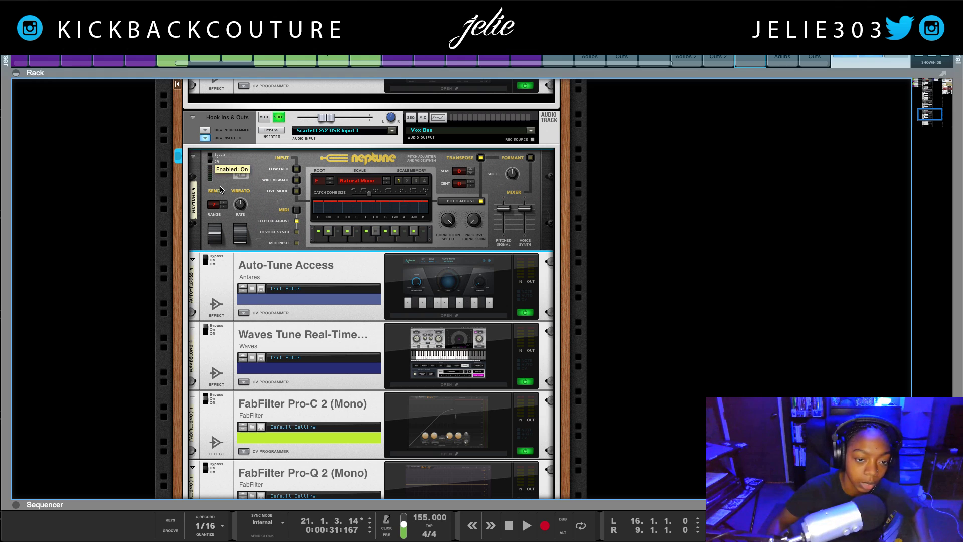
{"action": "left_click", "coordinate": [231, 264]}
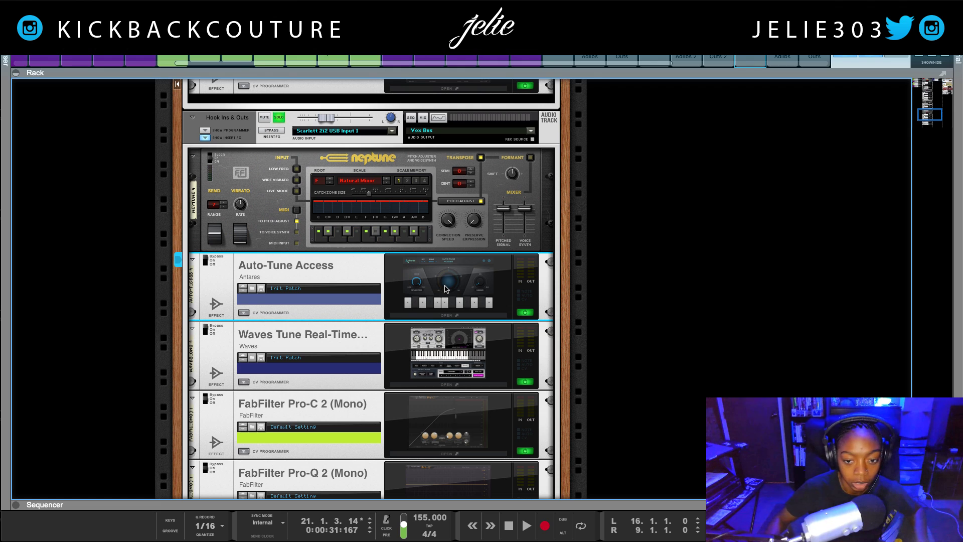
{"action": "key", "text": "space"}
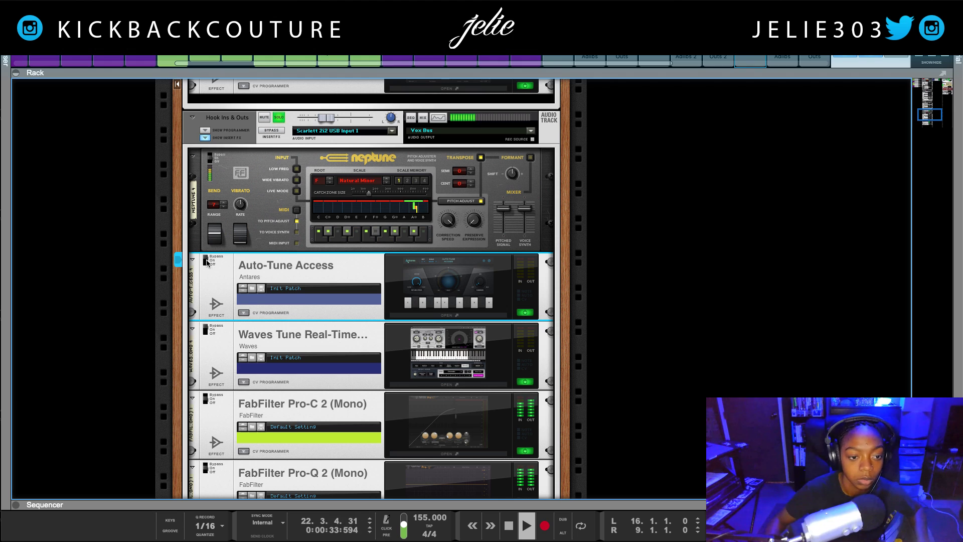
{"action": "key", "text": "space"}
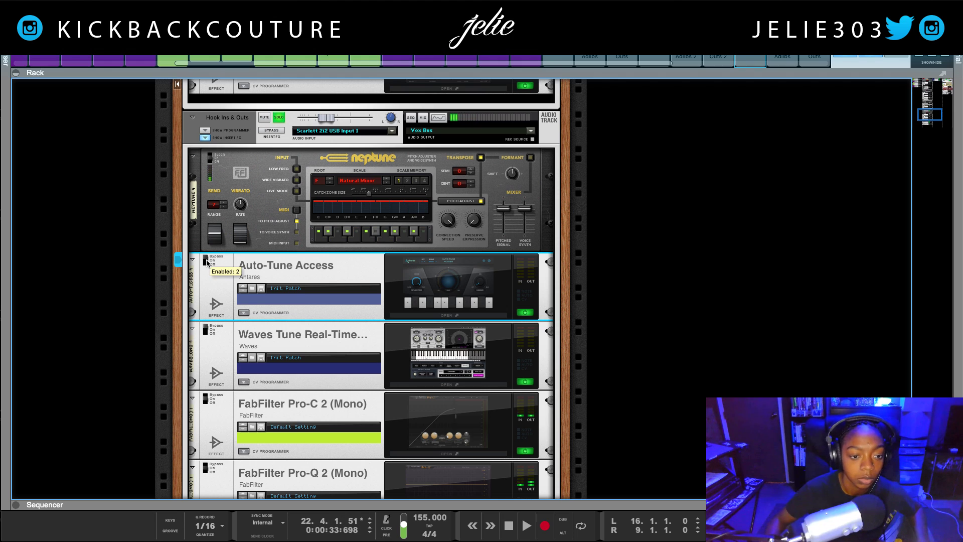
Bypass Neptune, turn Auto-Tune Access back on, and replay the soloed Hook Ins & Outs vocal.
{"action": "left_click", "coordinate": [213, 166]}
{"action": "key", "text": "space"}
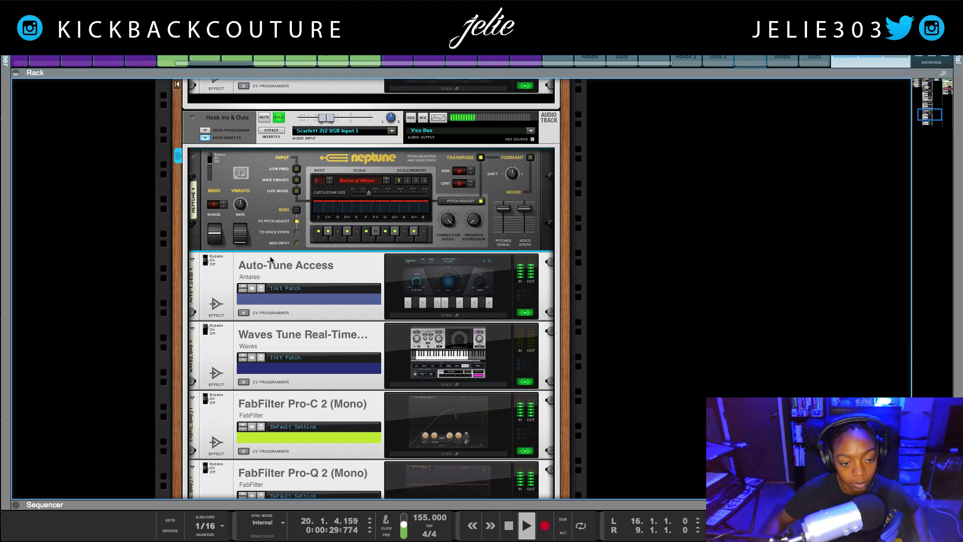
{"action": "key", "text": "space"}
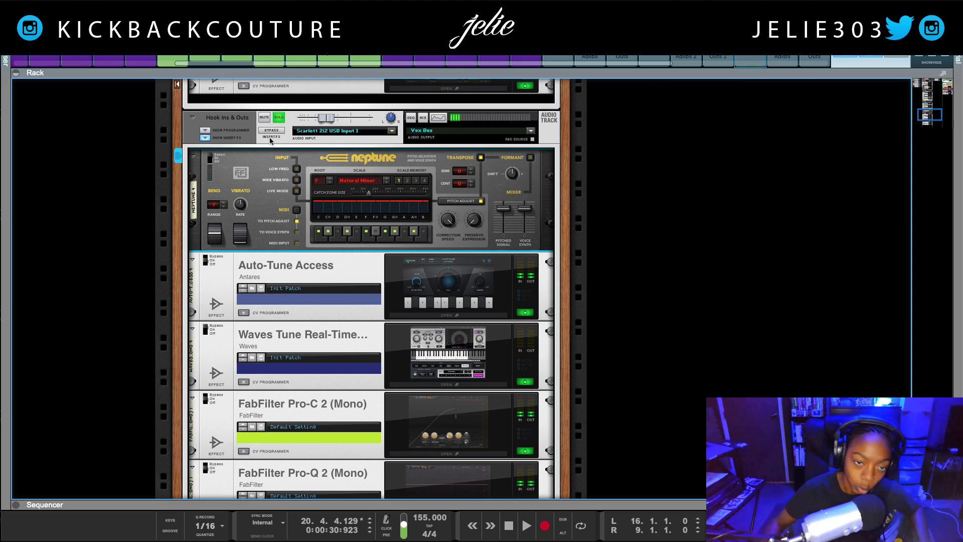
Unsolo the Hook Ins & Outs track and hide its insert effects in the rack.
{"action": "left_click", "coordinate": [279, 117]}
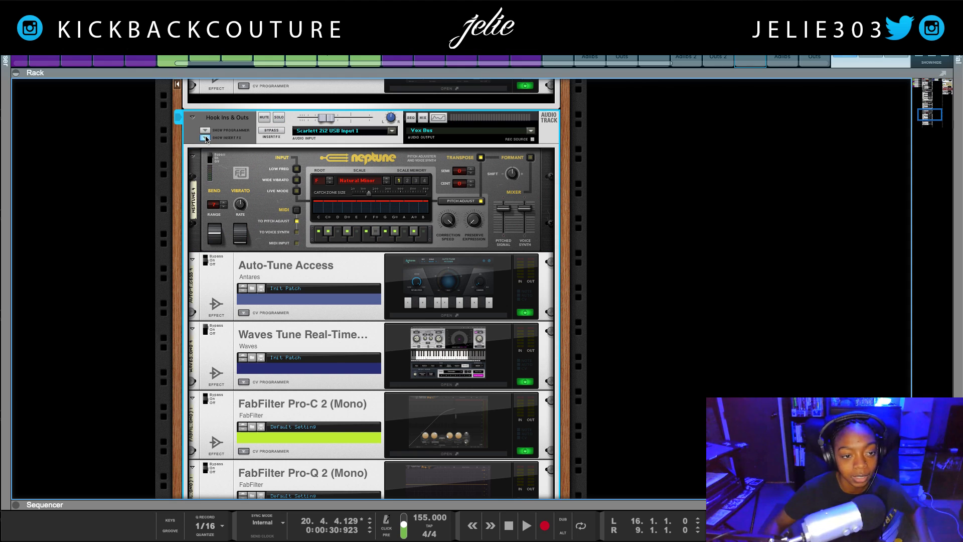
{"action": "scroll", "coordinate": [201, 256], "scroll_direction": "down", "scroll_amount": 5}
{"action": "scroll", "coordinate": [144, 270], "scroll_direction": "up", "scroll_amount": 8}
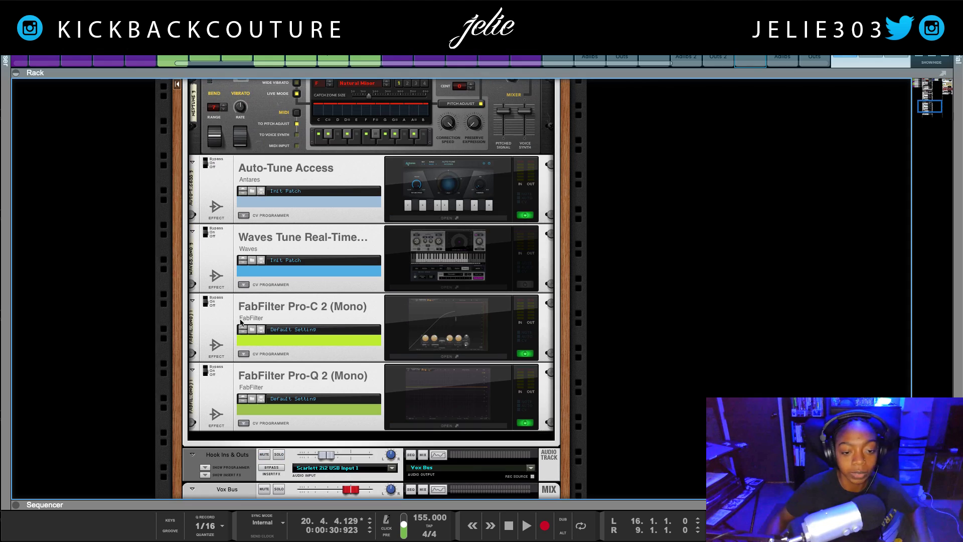
{"action": "scroll", "coordinate": [254, 253], "scroll_direction": "down", "scroll_amount": 1}
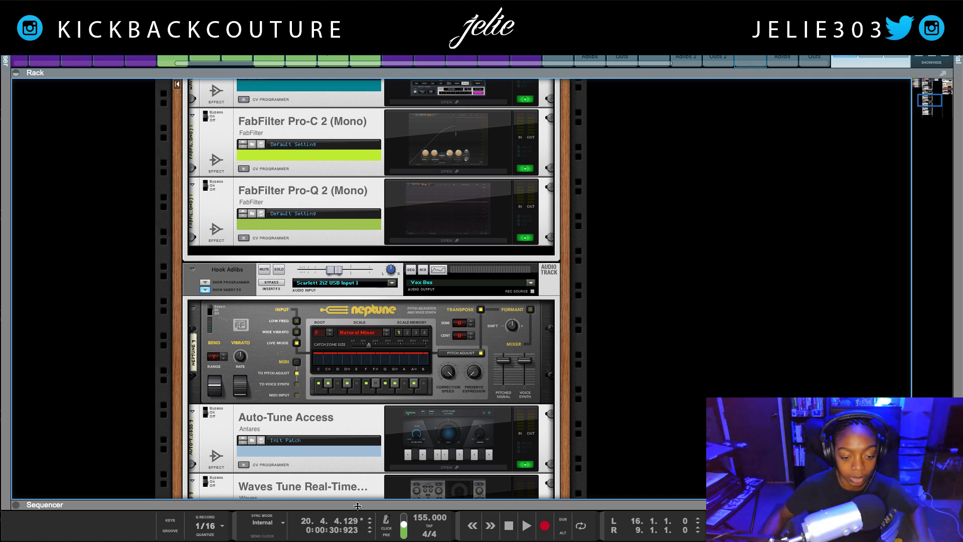
{"action": "key", "text": "F7"}
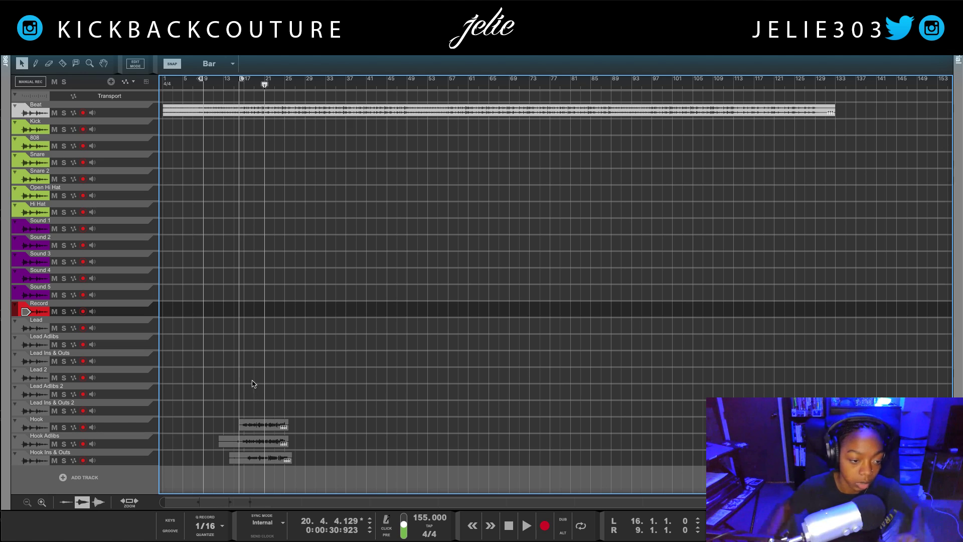
{"action": "key", "text": "F6"}
{"action": "scroll", "coordinate": [319, 427], "scroll_direction": "down", "scroll_amount": 5}
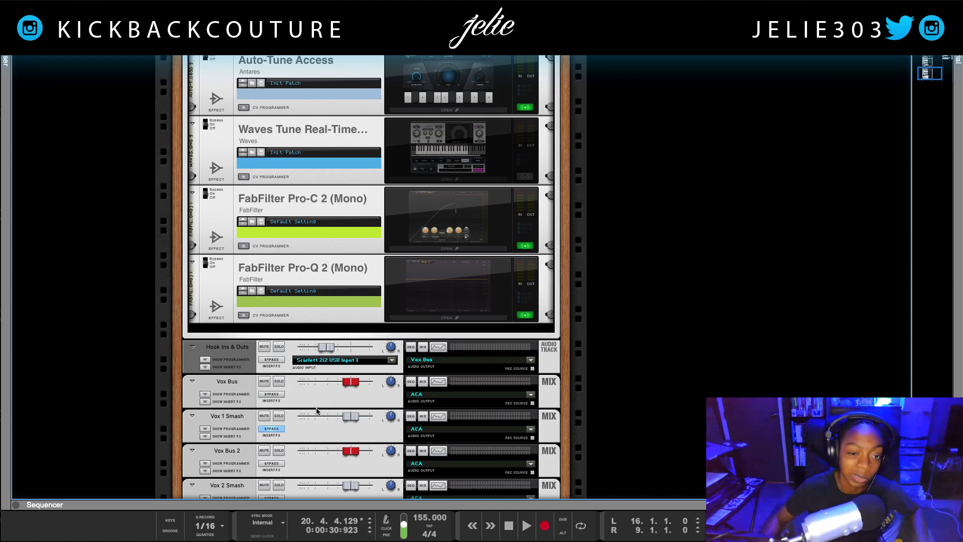
{"action": "scroll", "coordinate": [315, 372], "scroll_direction": "up", "scroll_amount": 1}
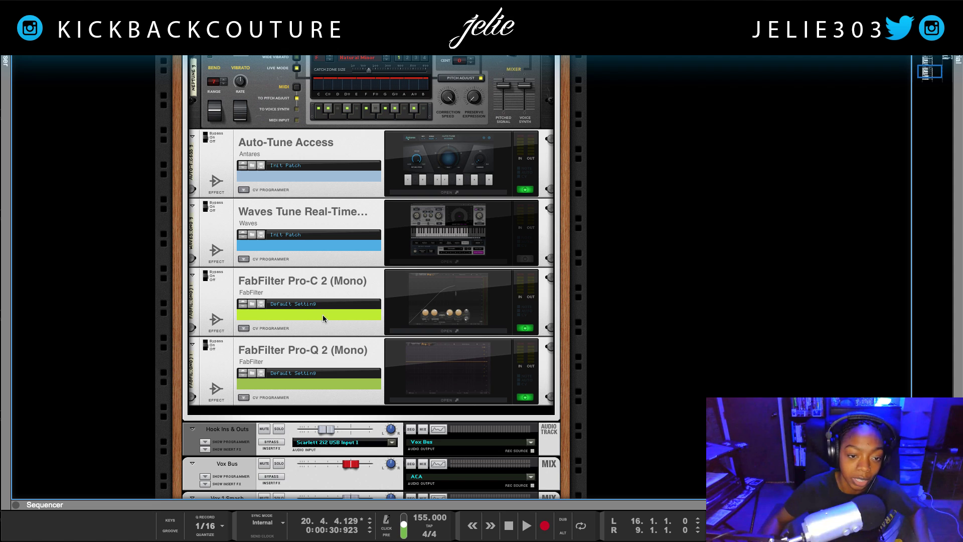
Play the mix from bar 12, trimming the start of the Hook Adlibs clip to bar 15 and moving the loop locators to bar 1.
{"action": "left_click_drag", "start_coordinate": [379, 505], "coordinate": [379, 93]}
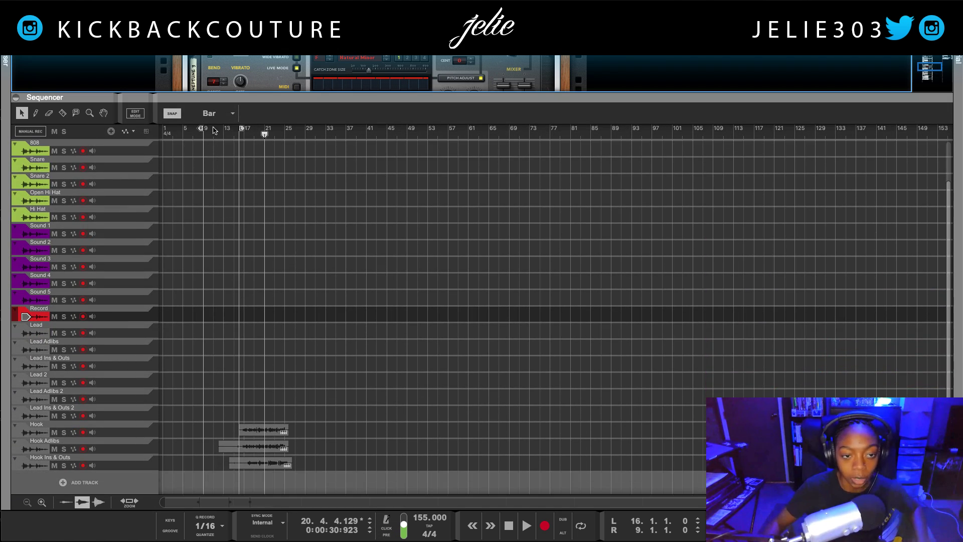
{"action": "left_click", "coordinate": [218, 132]}
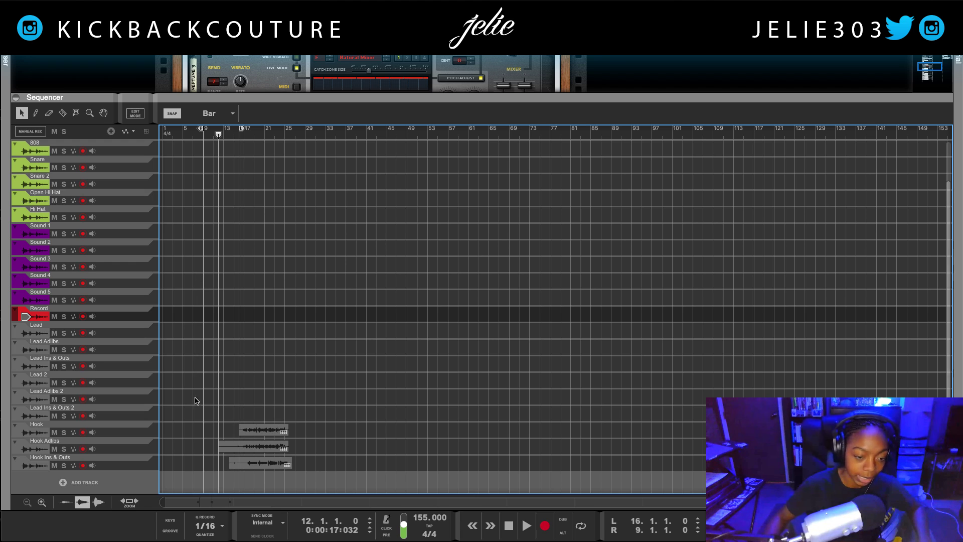
{"action": "left_click", "coordinate": [228, 446]}
{"action": "left_click_drag", "start_coordinate": [215, 446], "coordinate": [230, 448]}
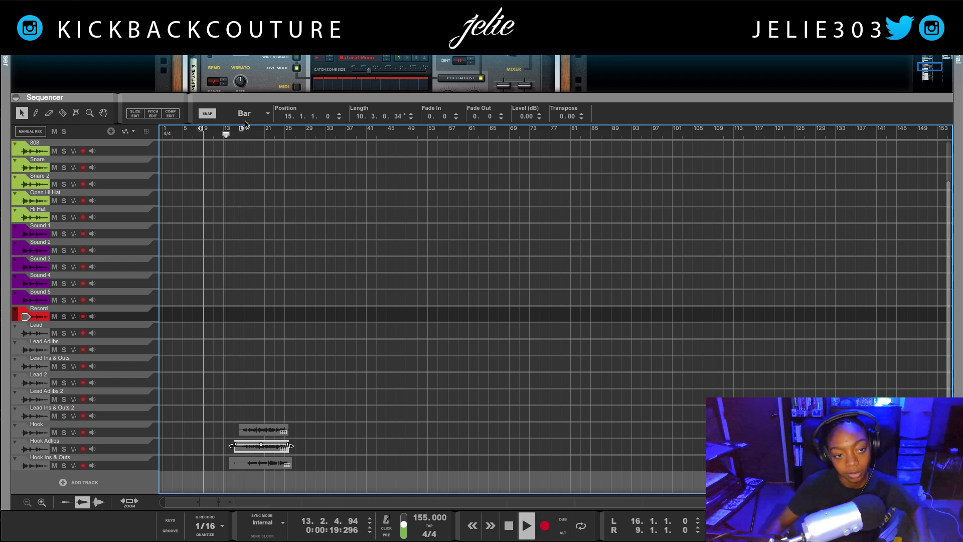
{"action": "left_click_drag", "start_coordinate": [243, 129], "coordinate": [166, 129]}
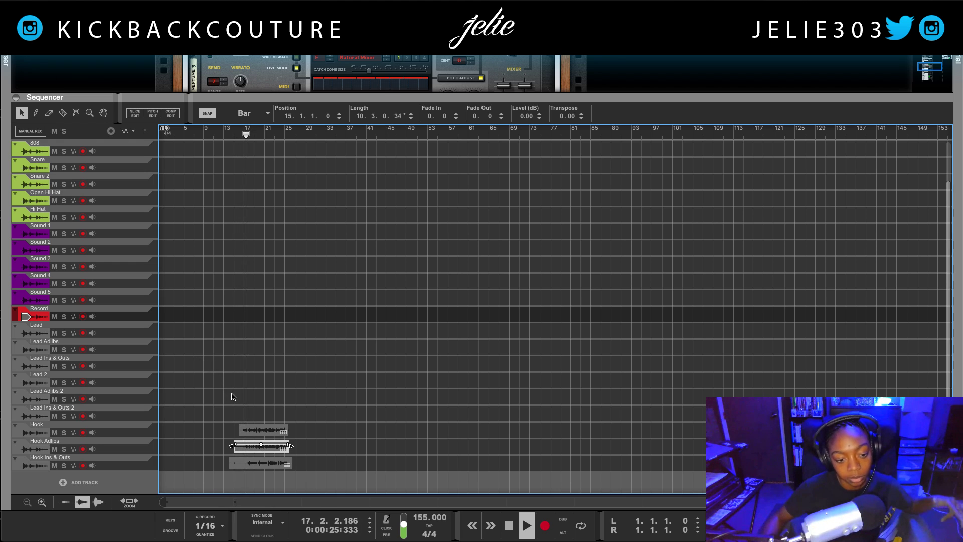
Listen to the full mix while examining the hook vocal channels and their pitch-correction devices in the rack.
{"action": "key", "text": "F6"}
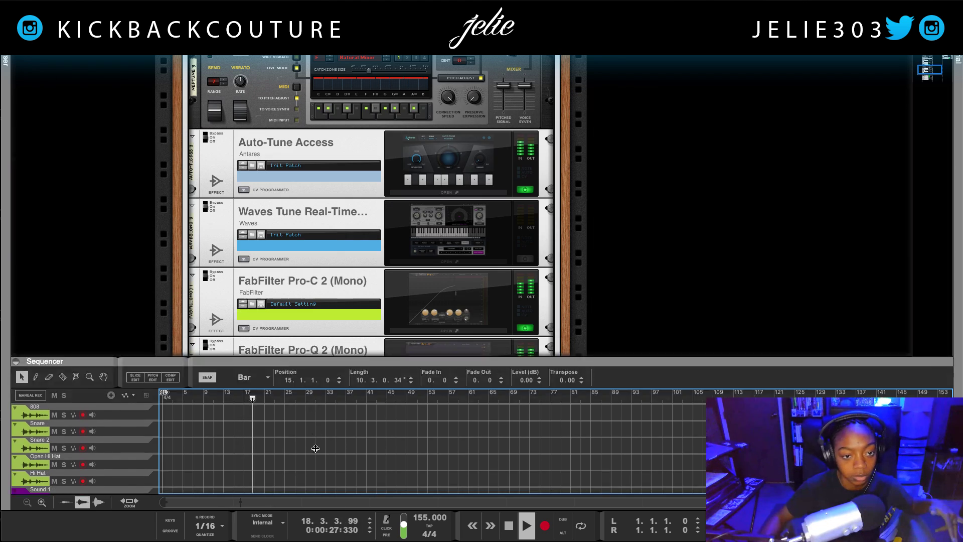
{"action": "scroll", "coordinate": [328, 444], "scroll_direction": "up", "scroll_amount": 7}
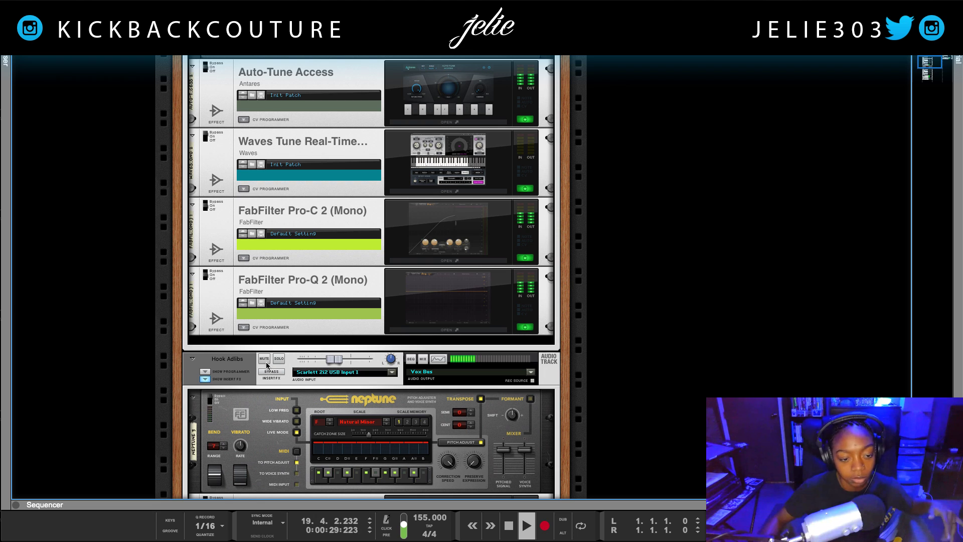
{"action": "scroll", "coordinate": [263, 366], "scroll_direction": "down", "scroll_amount": 8}
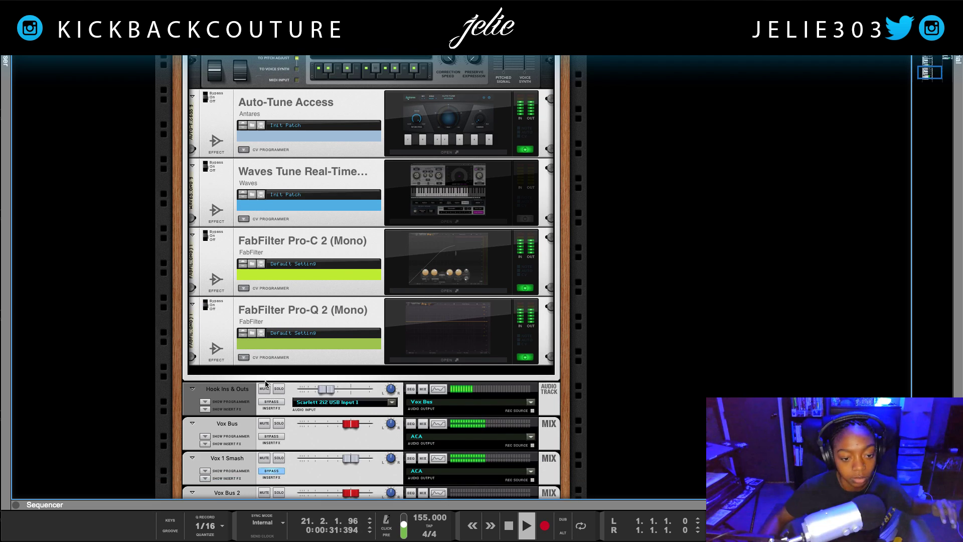
{"action": "left_click", "coordinate": [264, 389]}
{"action": "scroll", "coordinate": [269, 361], "scroll_direction": "up", "scroll_amount": 5}
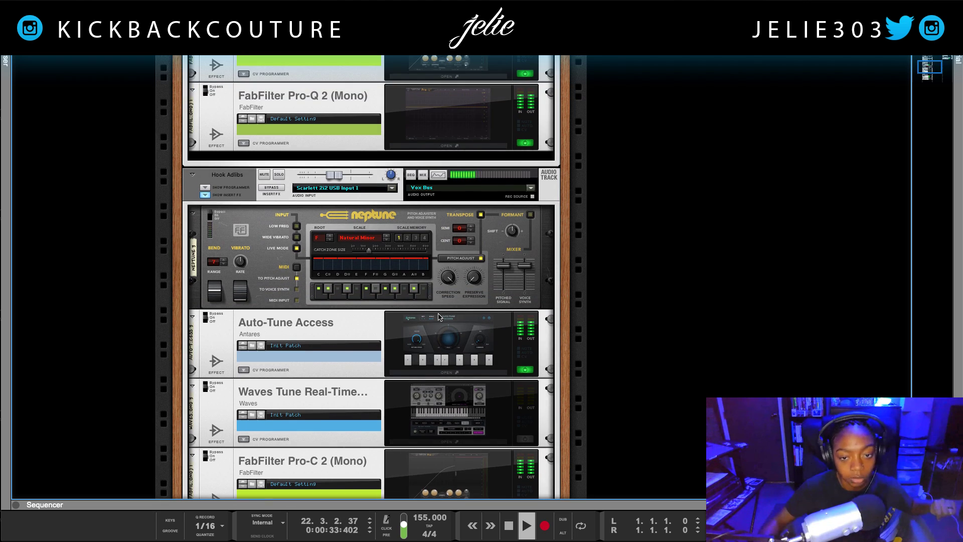
{"action": "scroll", "coordinate": [434, 297], "scroll_direction": "down", "scroll_amount": 2}
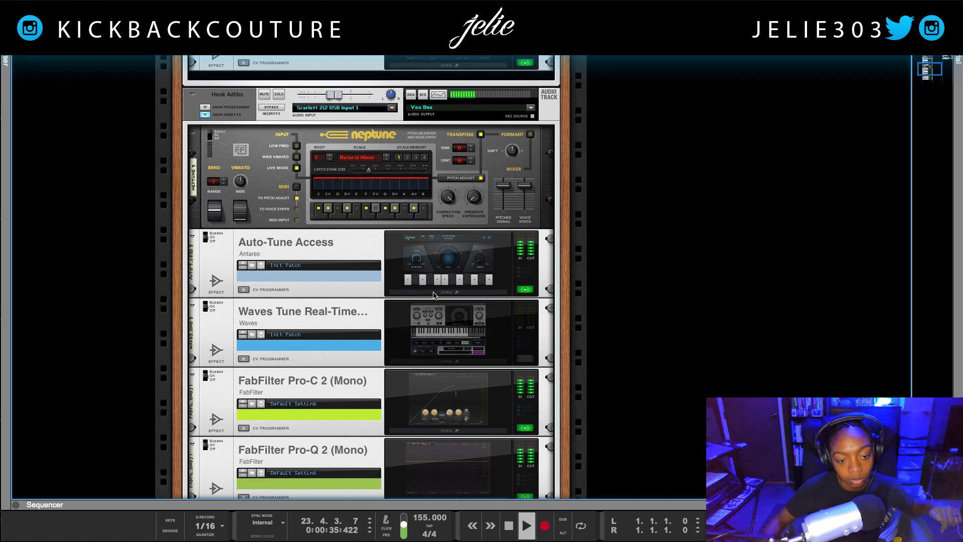
{"action": "scroll", "coordinate": [392, 281], "scroll_direction": "up", "scroll_amount": 1}
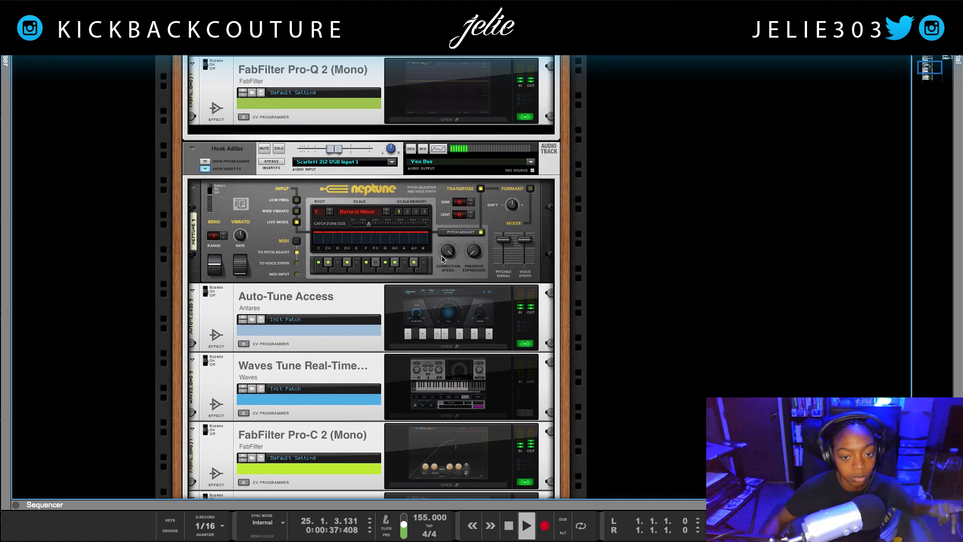
Lower the Hook Adlibs track level to -11.73 dB and bring the full sequencer arrangement back into view.
{"action": "scroll", "coordinate": [444, 263], "scroll_direction": "up", "scroll_amount": 4}
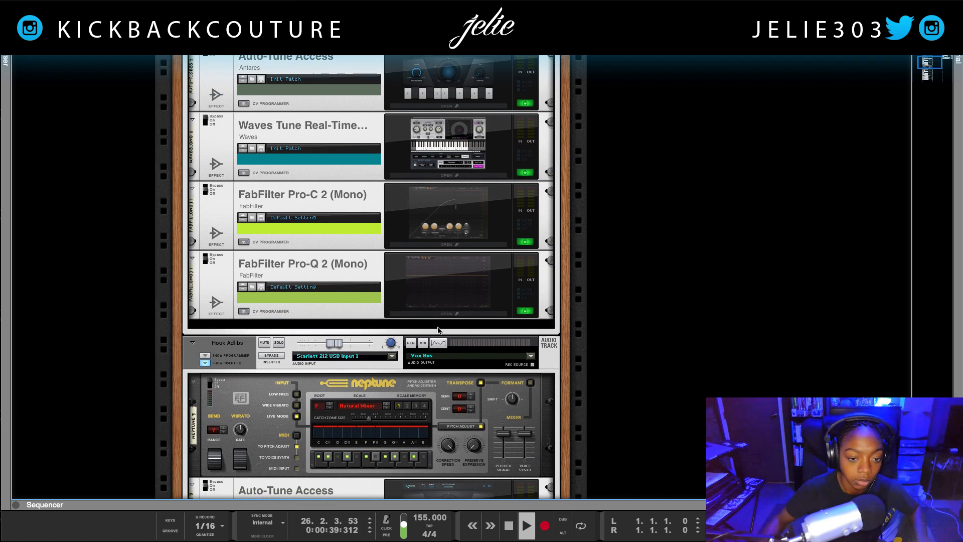
{"action": "left_click", "coordinate": [337, 339]}
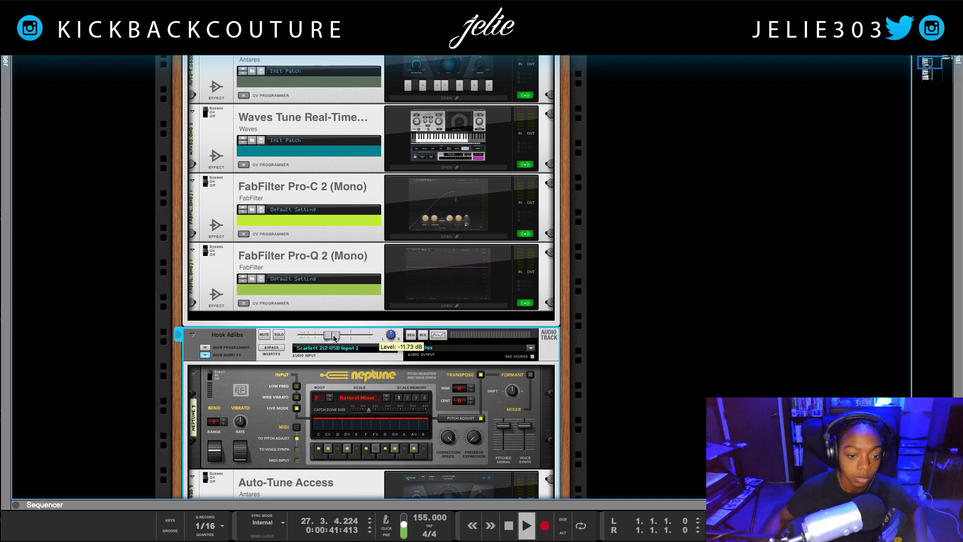
{"action": "scroll", "coordinate": [334, 337], "scroll_direction": "down", "scroll_amount": 1}
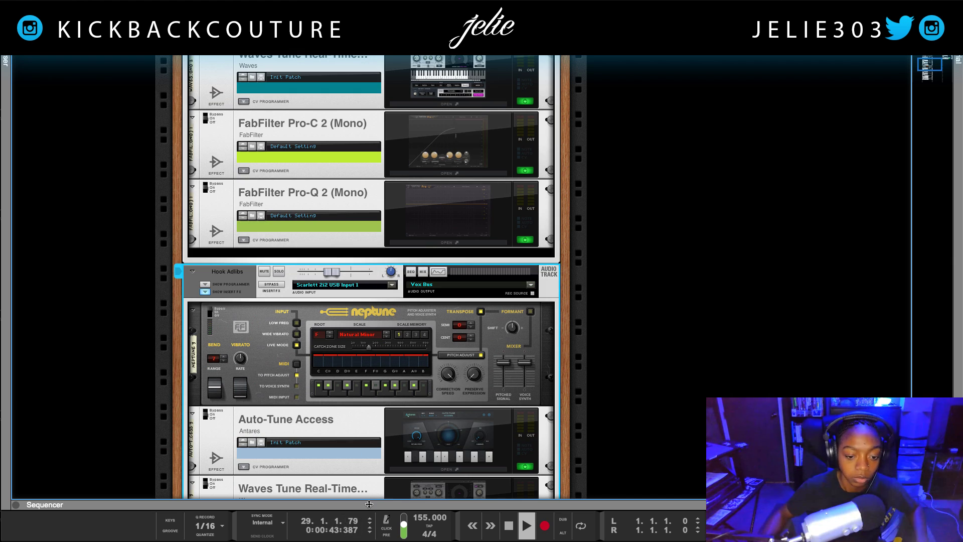
{"action": "left_click_drag", "start_coordinate": [369, 504], "coordinate": [369, 56]}
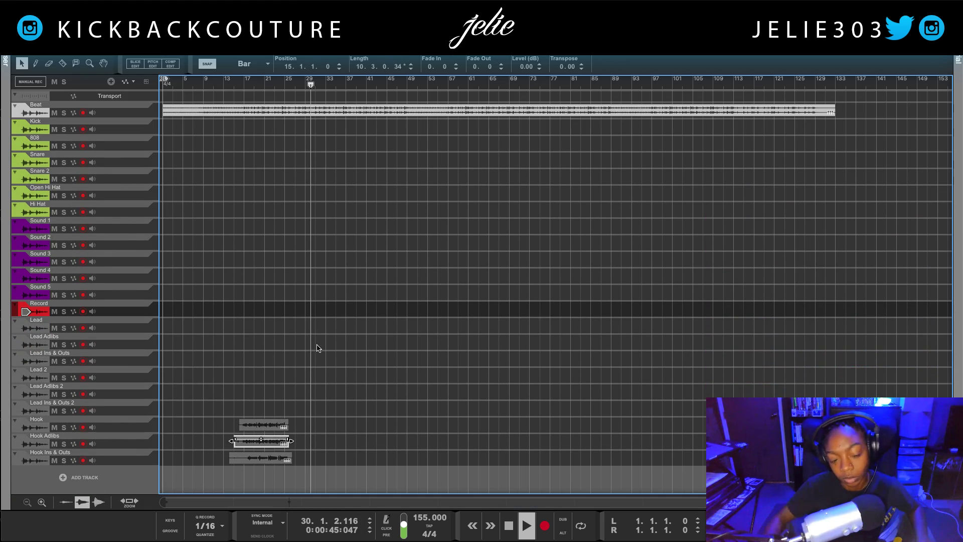